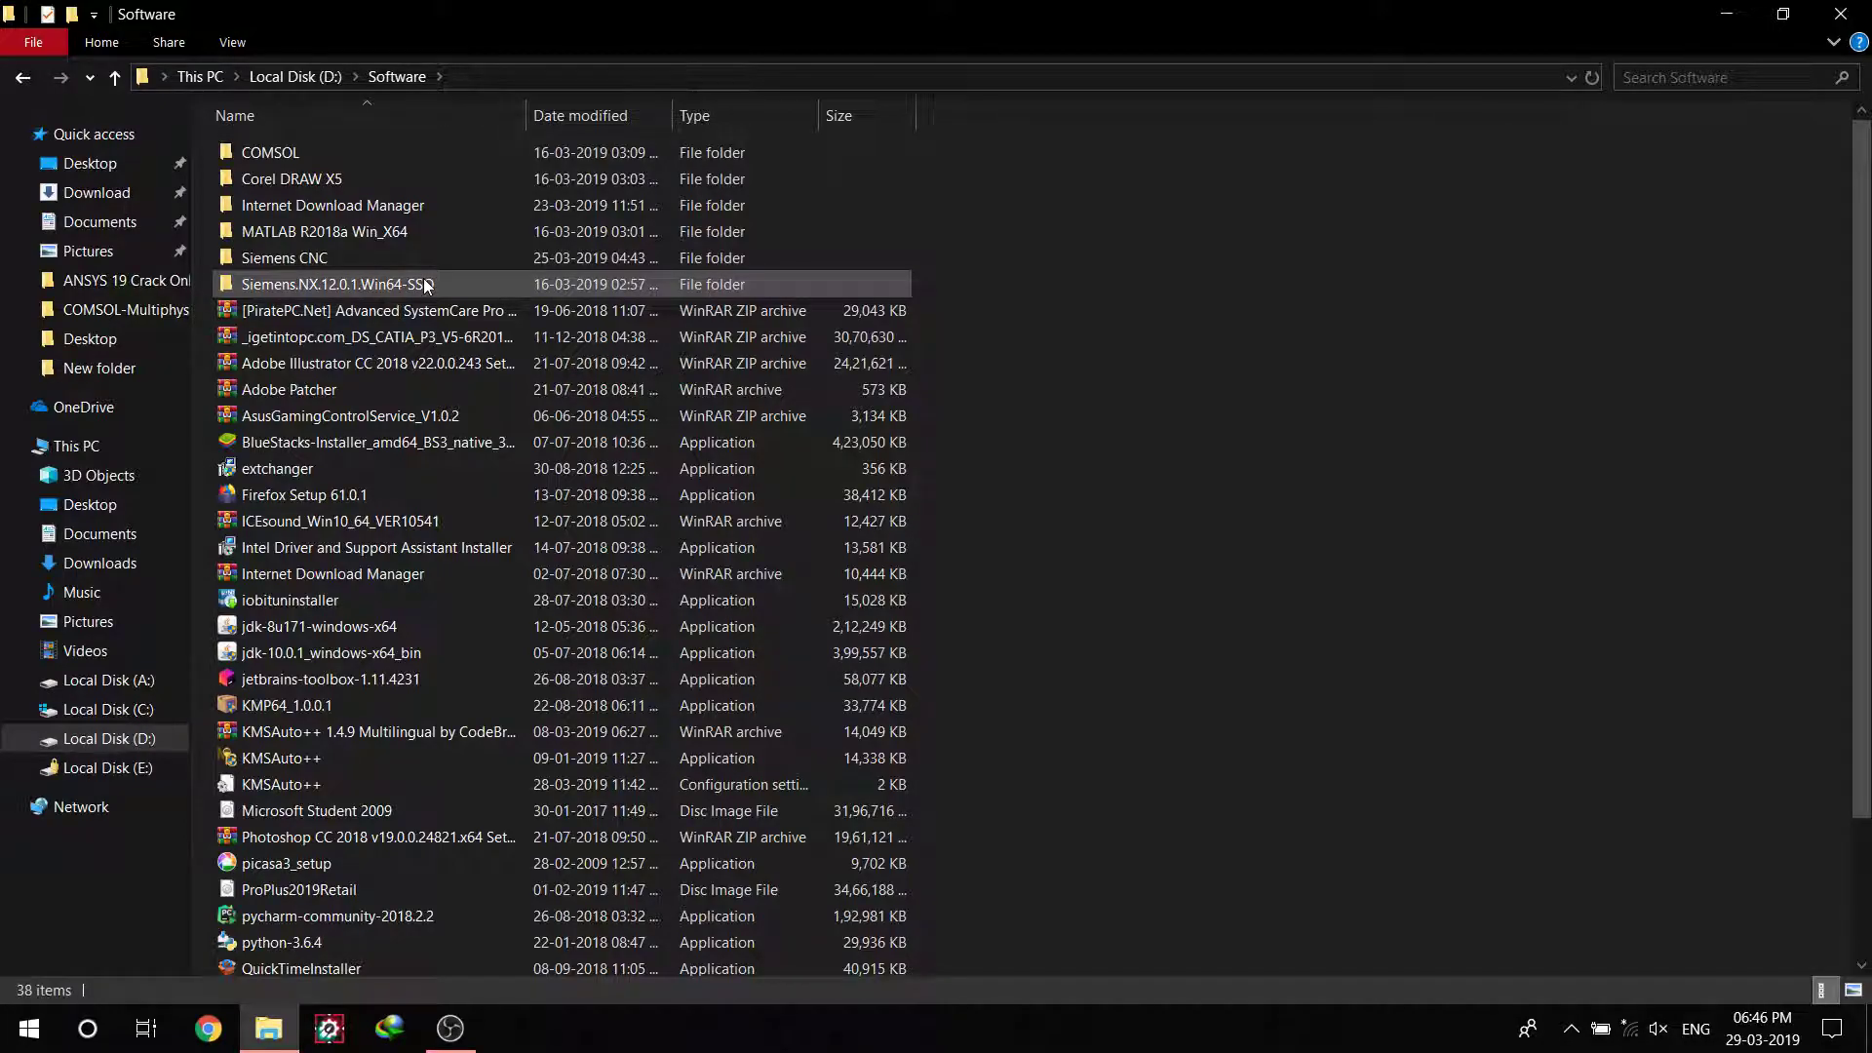
# - Open the Readme in the nested X15crk folder under Corel DRAW X5 and read the installation instructions
pyautogui.doubleClick(402, 178)
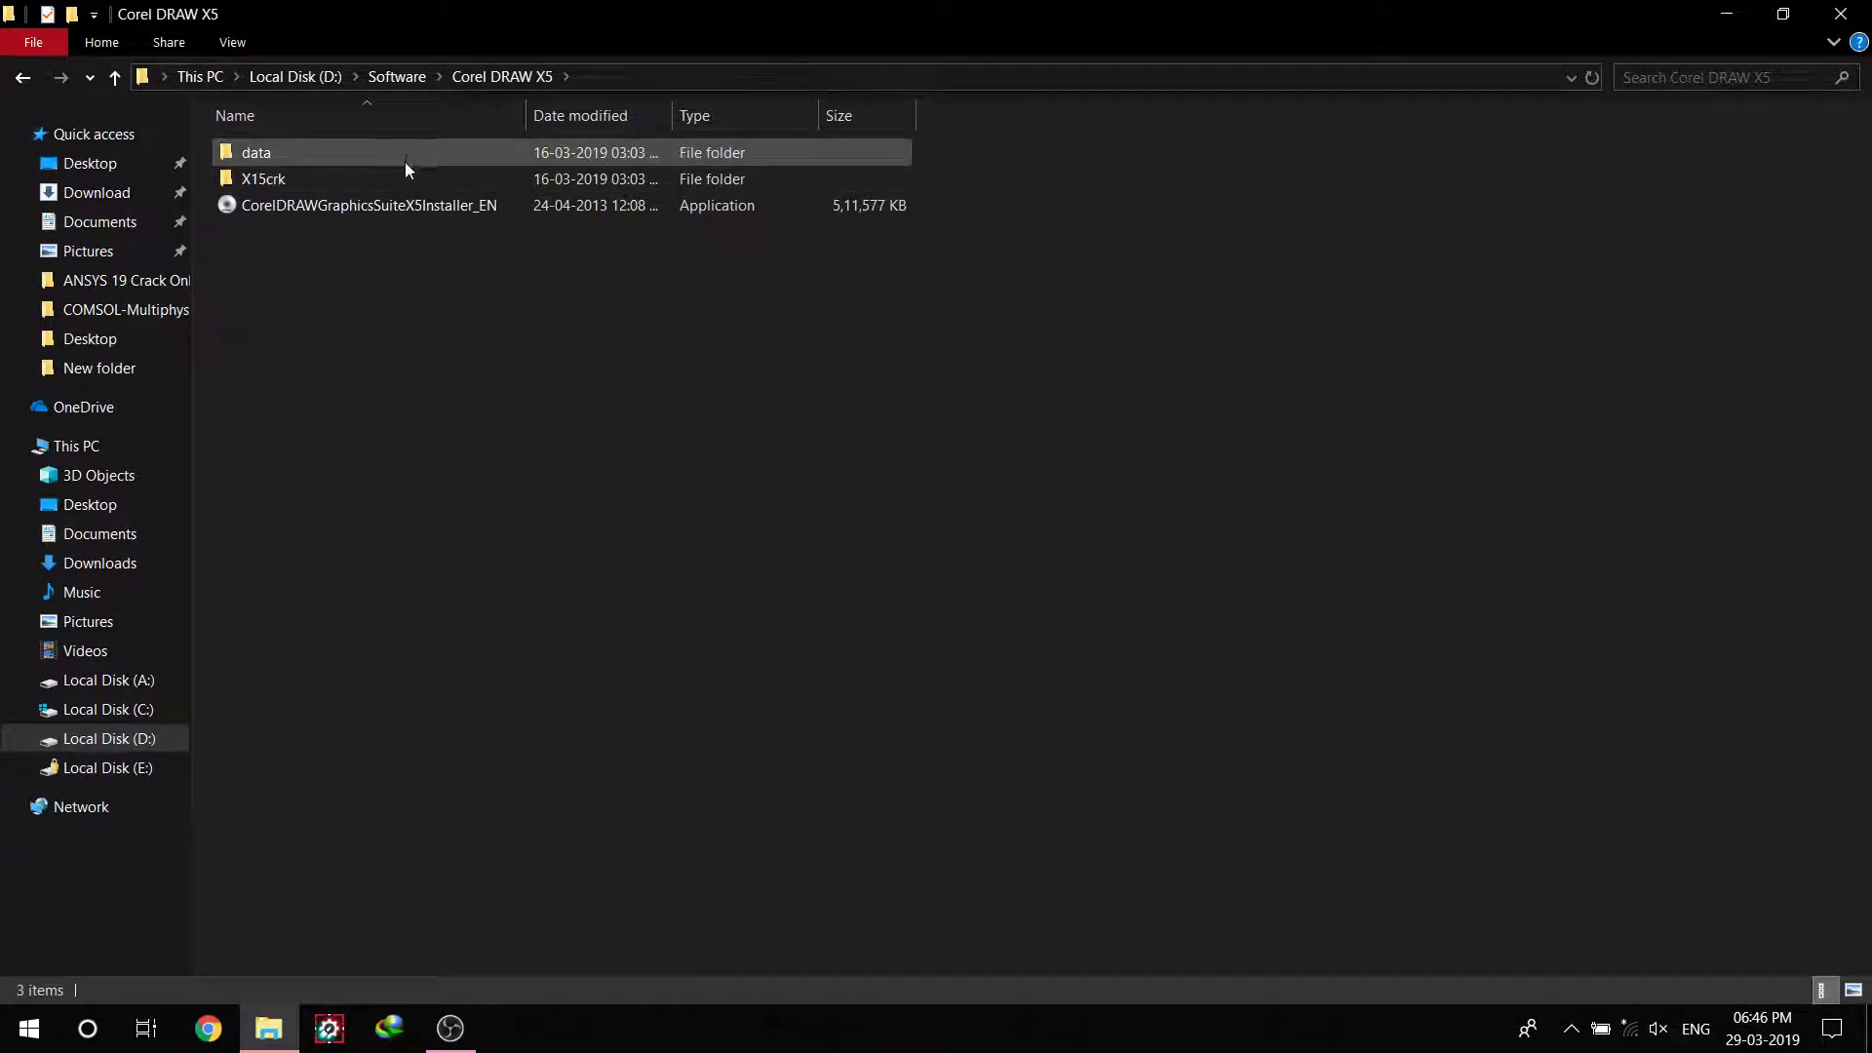
pyautogui.doubleClick(391, 182)
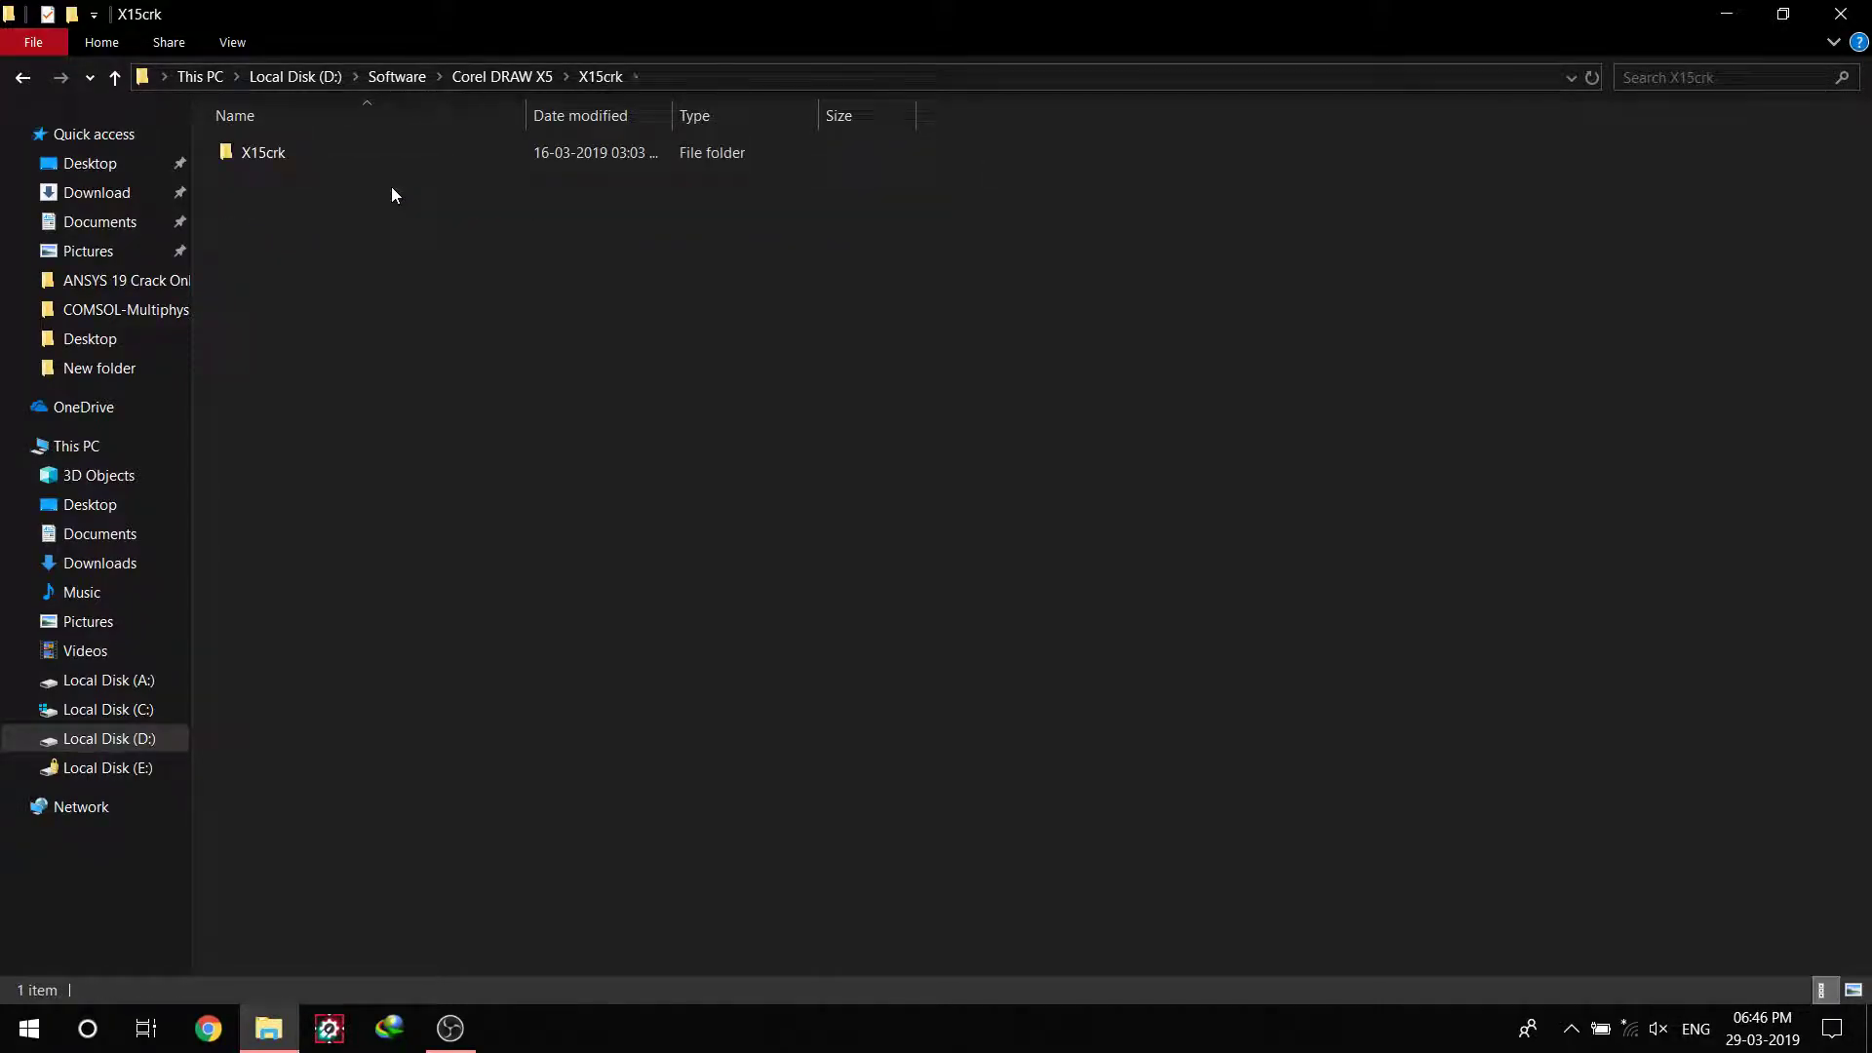
pyautogui.doubleClick(402, 152)
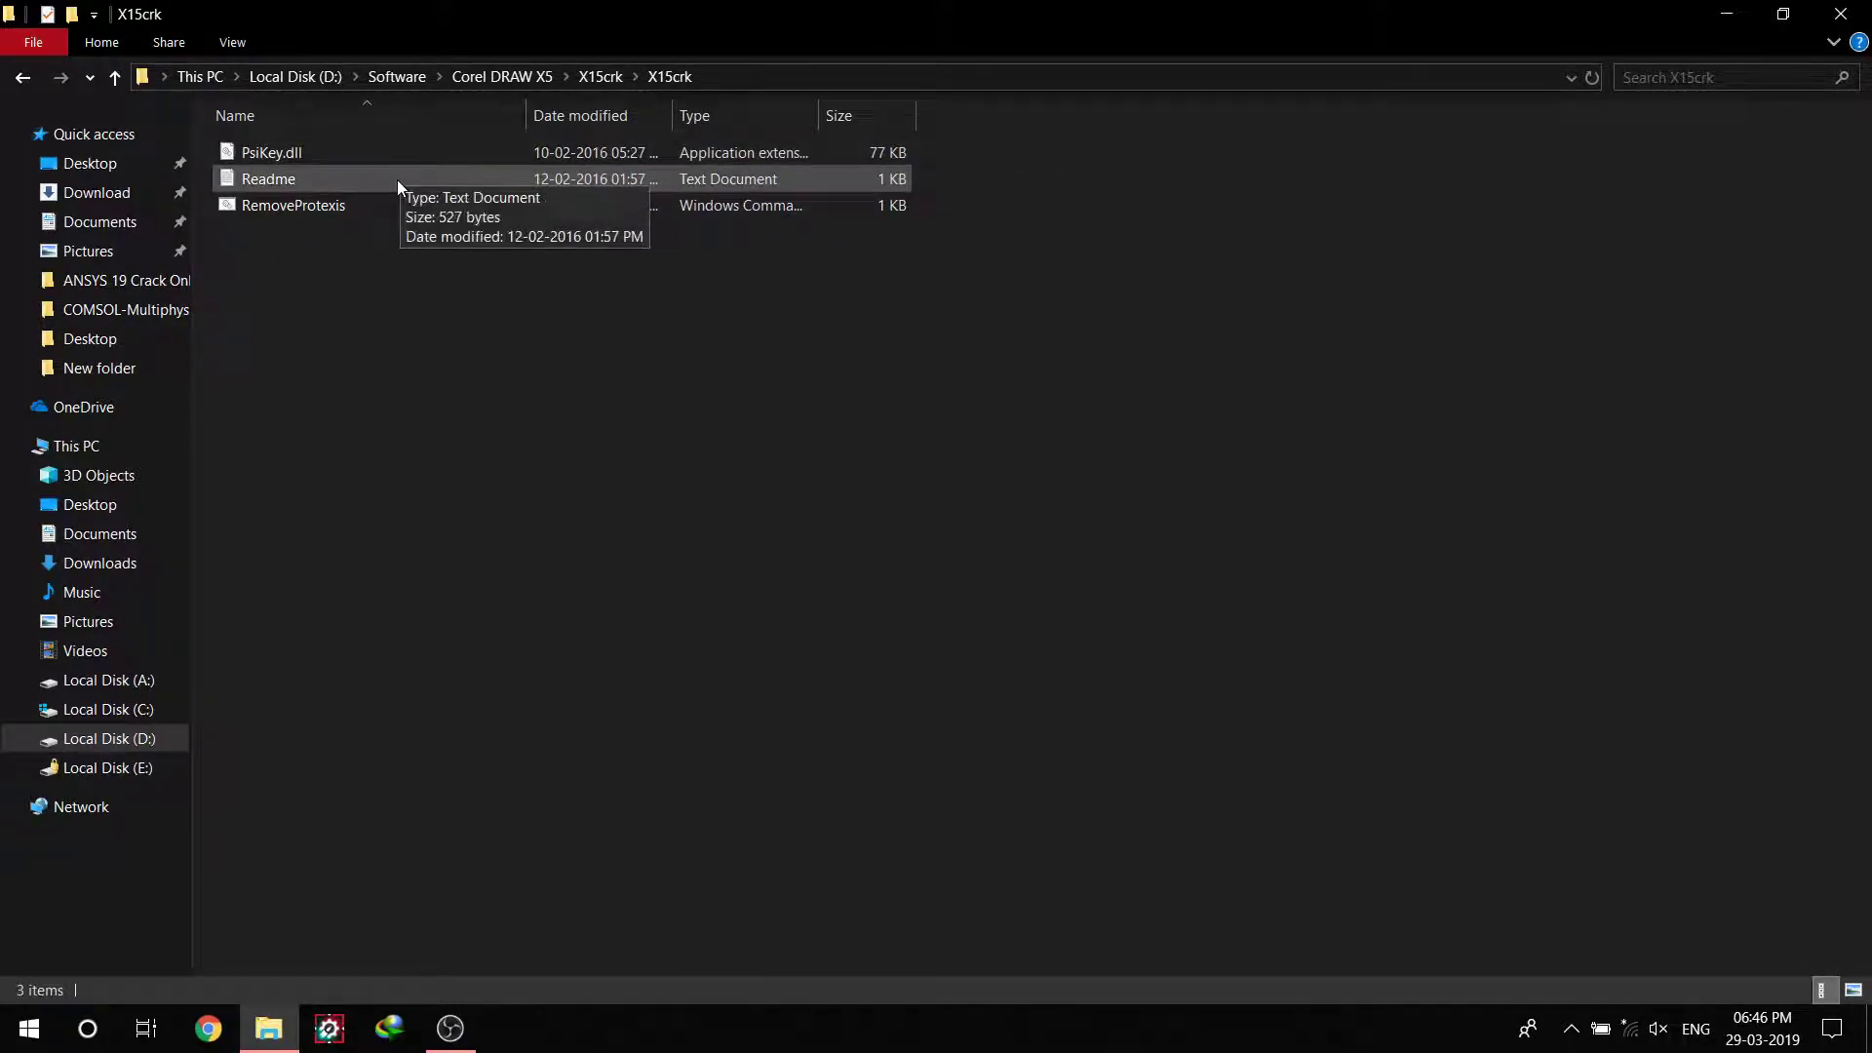
pyautogui.doubleClick(396, 180)
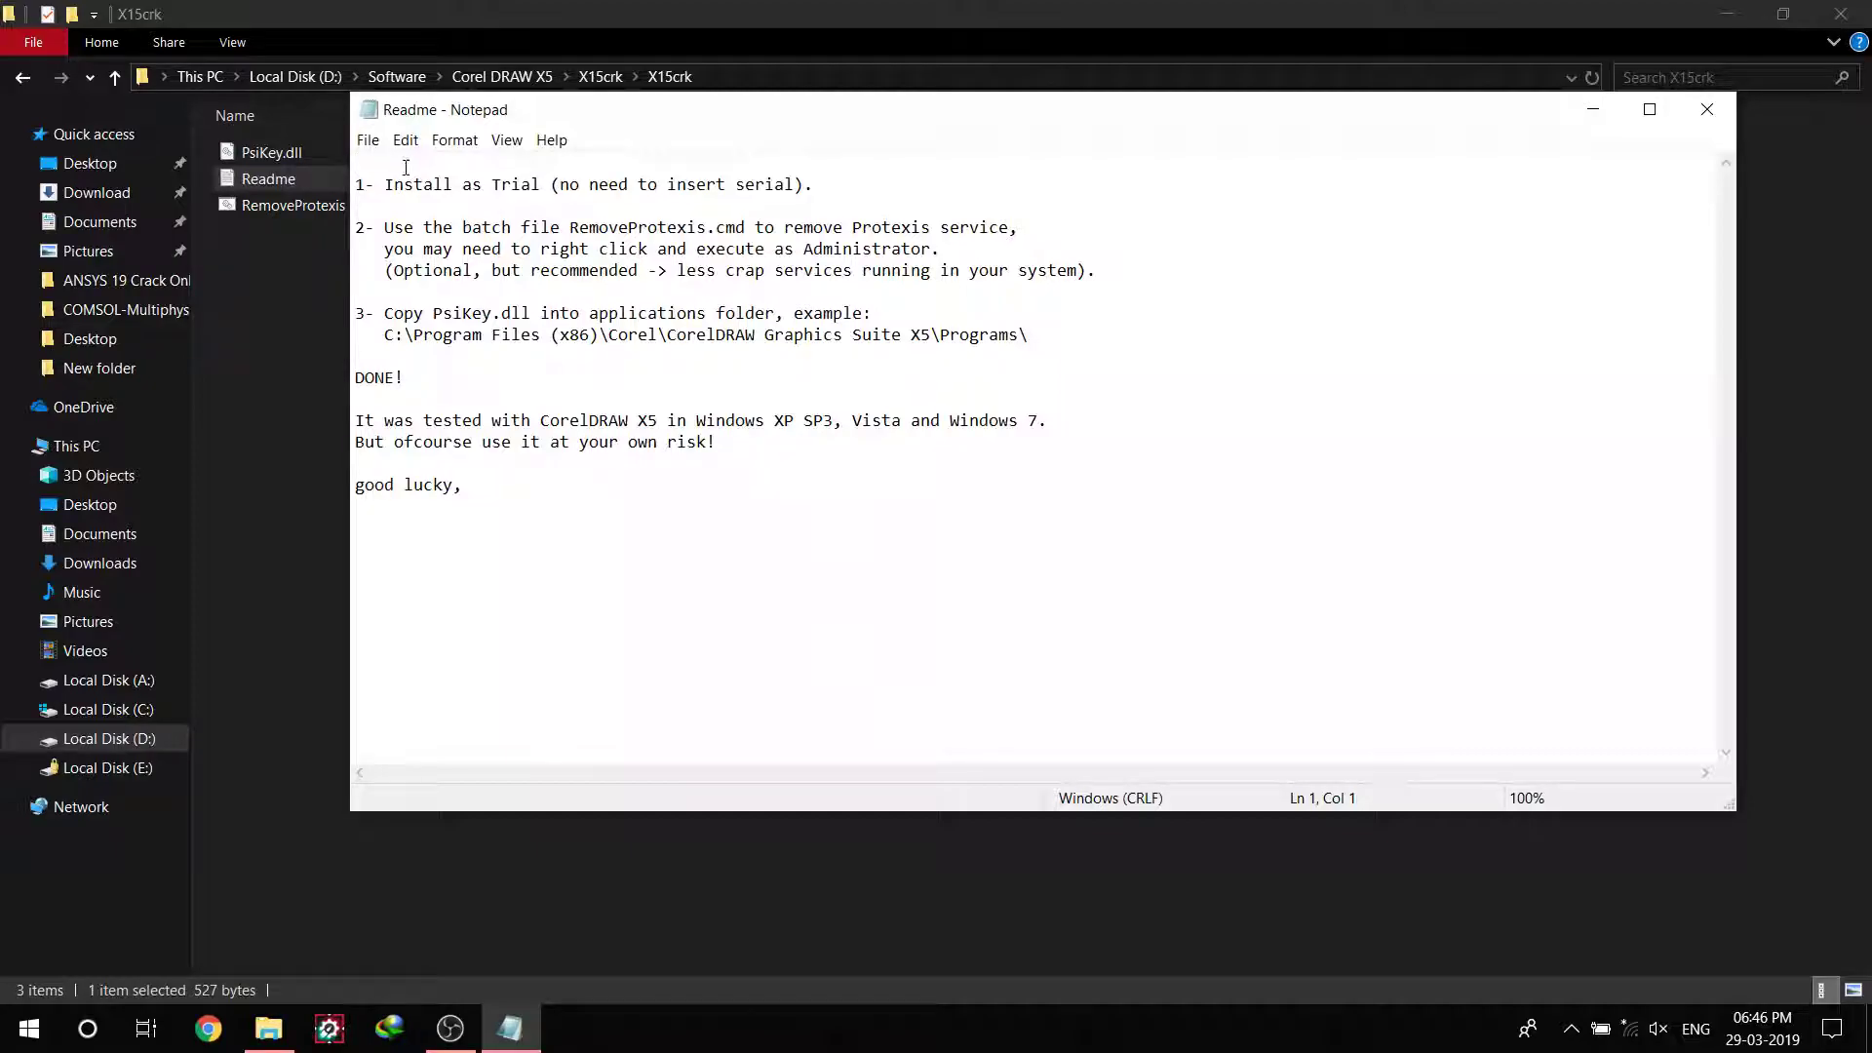
pyautogui.moveTo(385, 186); pyautogui.dragTo(829, 209)
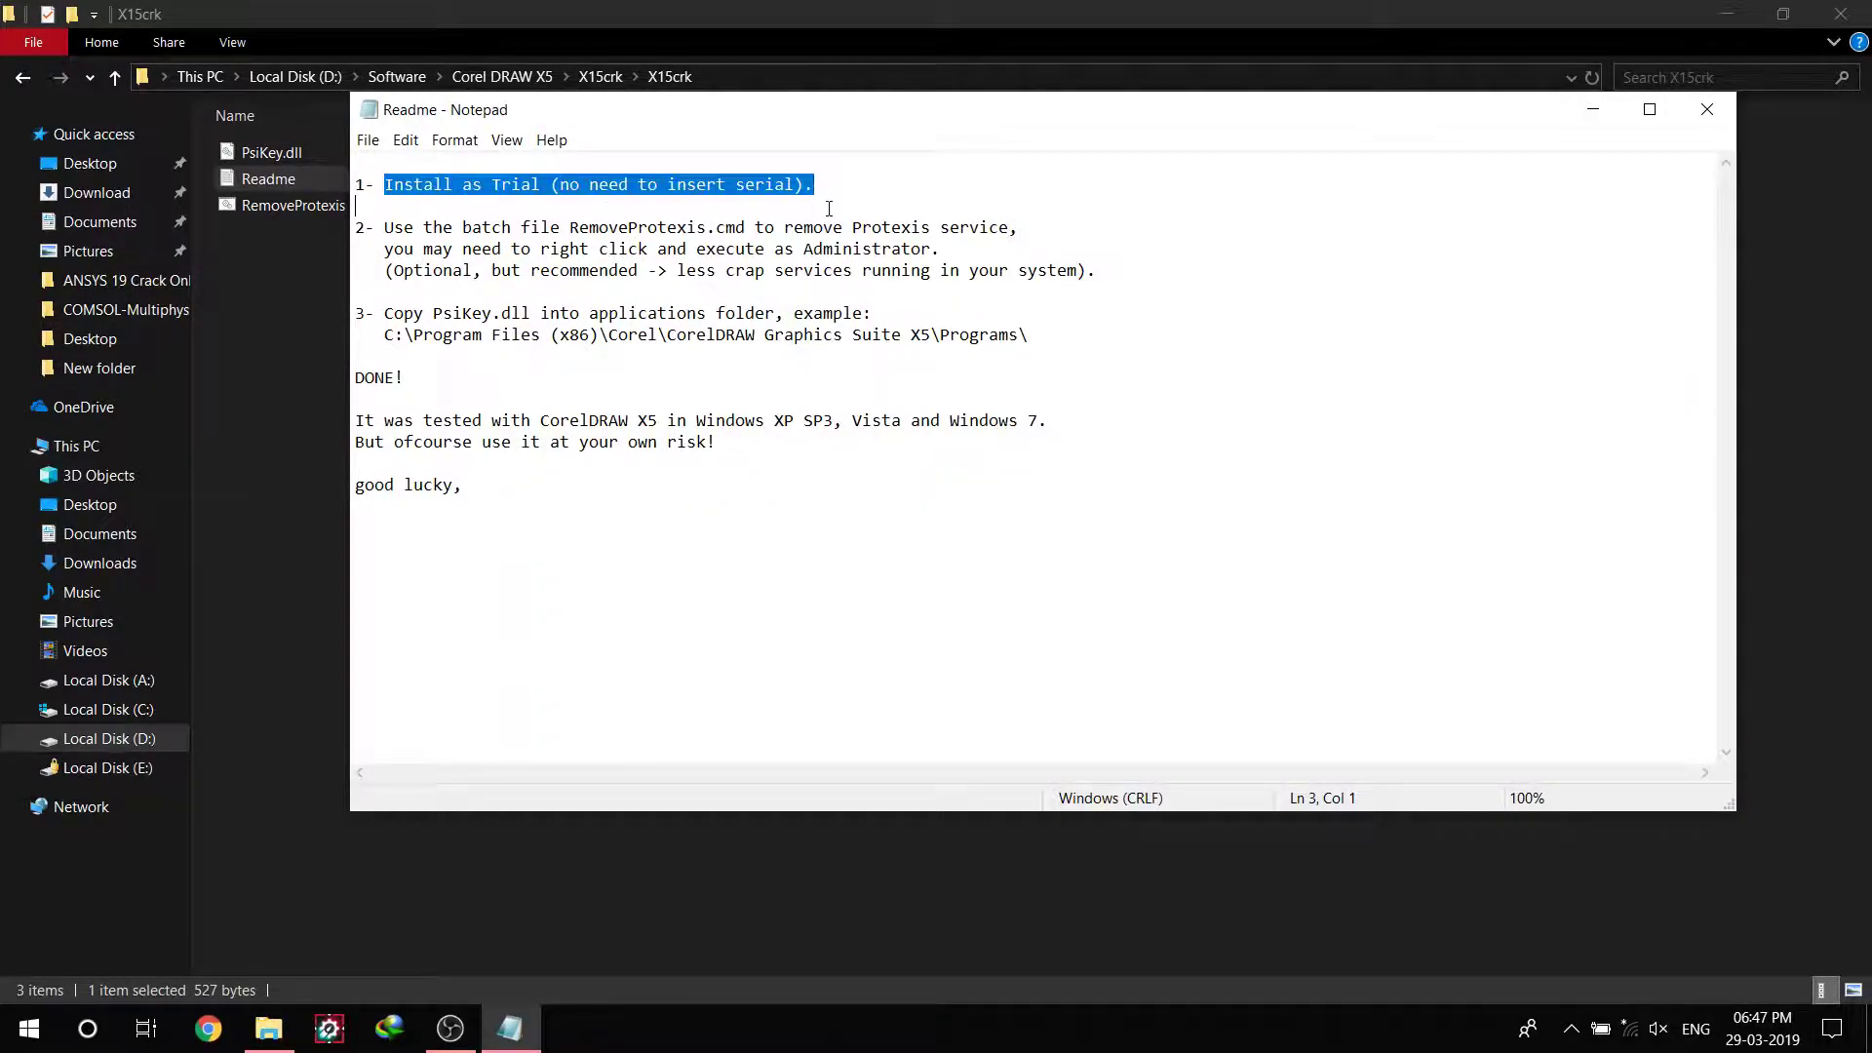
pyautogui.click(869, 669)
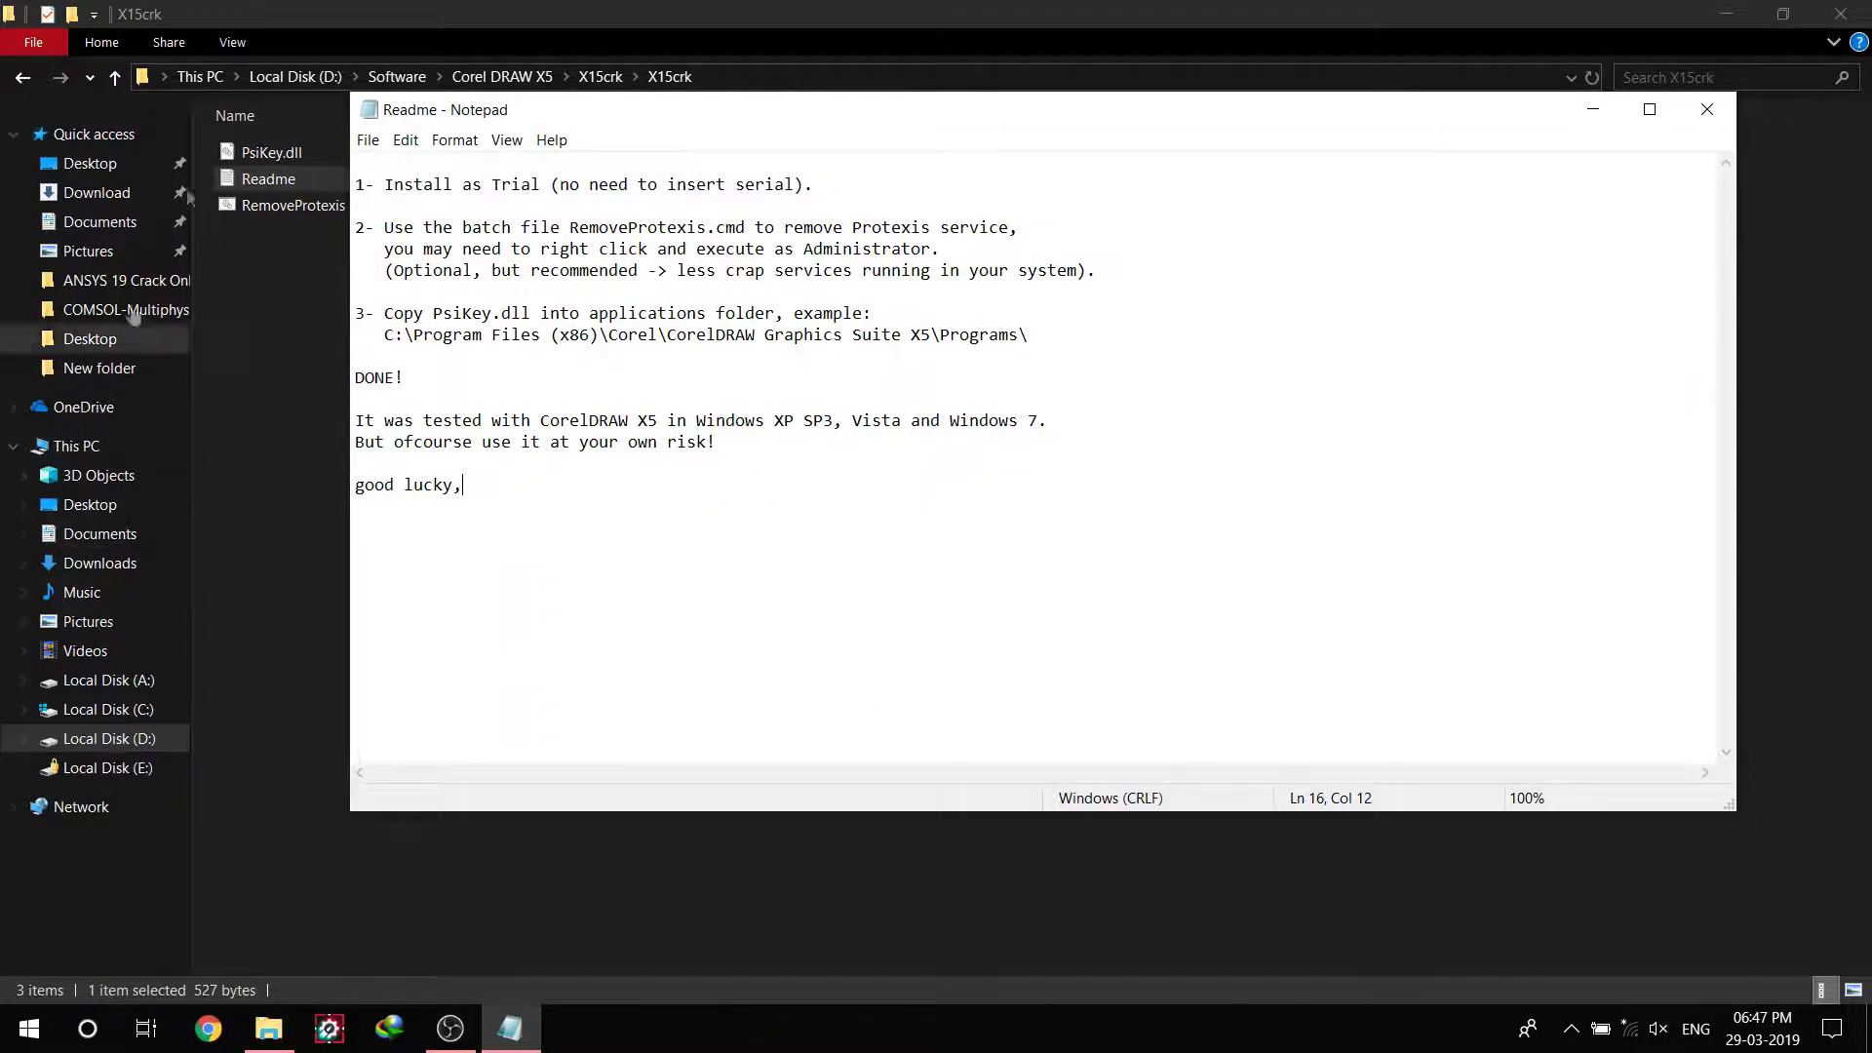
# - Return to the Corel DRAW X5 folder and launch the CorelDRAWGraphicsSuiteX5Installer_EN application
pyautogui.click(395, 10)
pyautogui.click(107, 79)
pyautogui.click(107, 78)
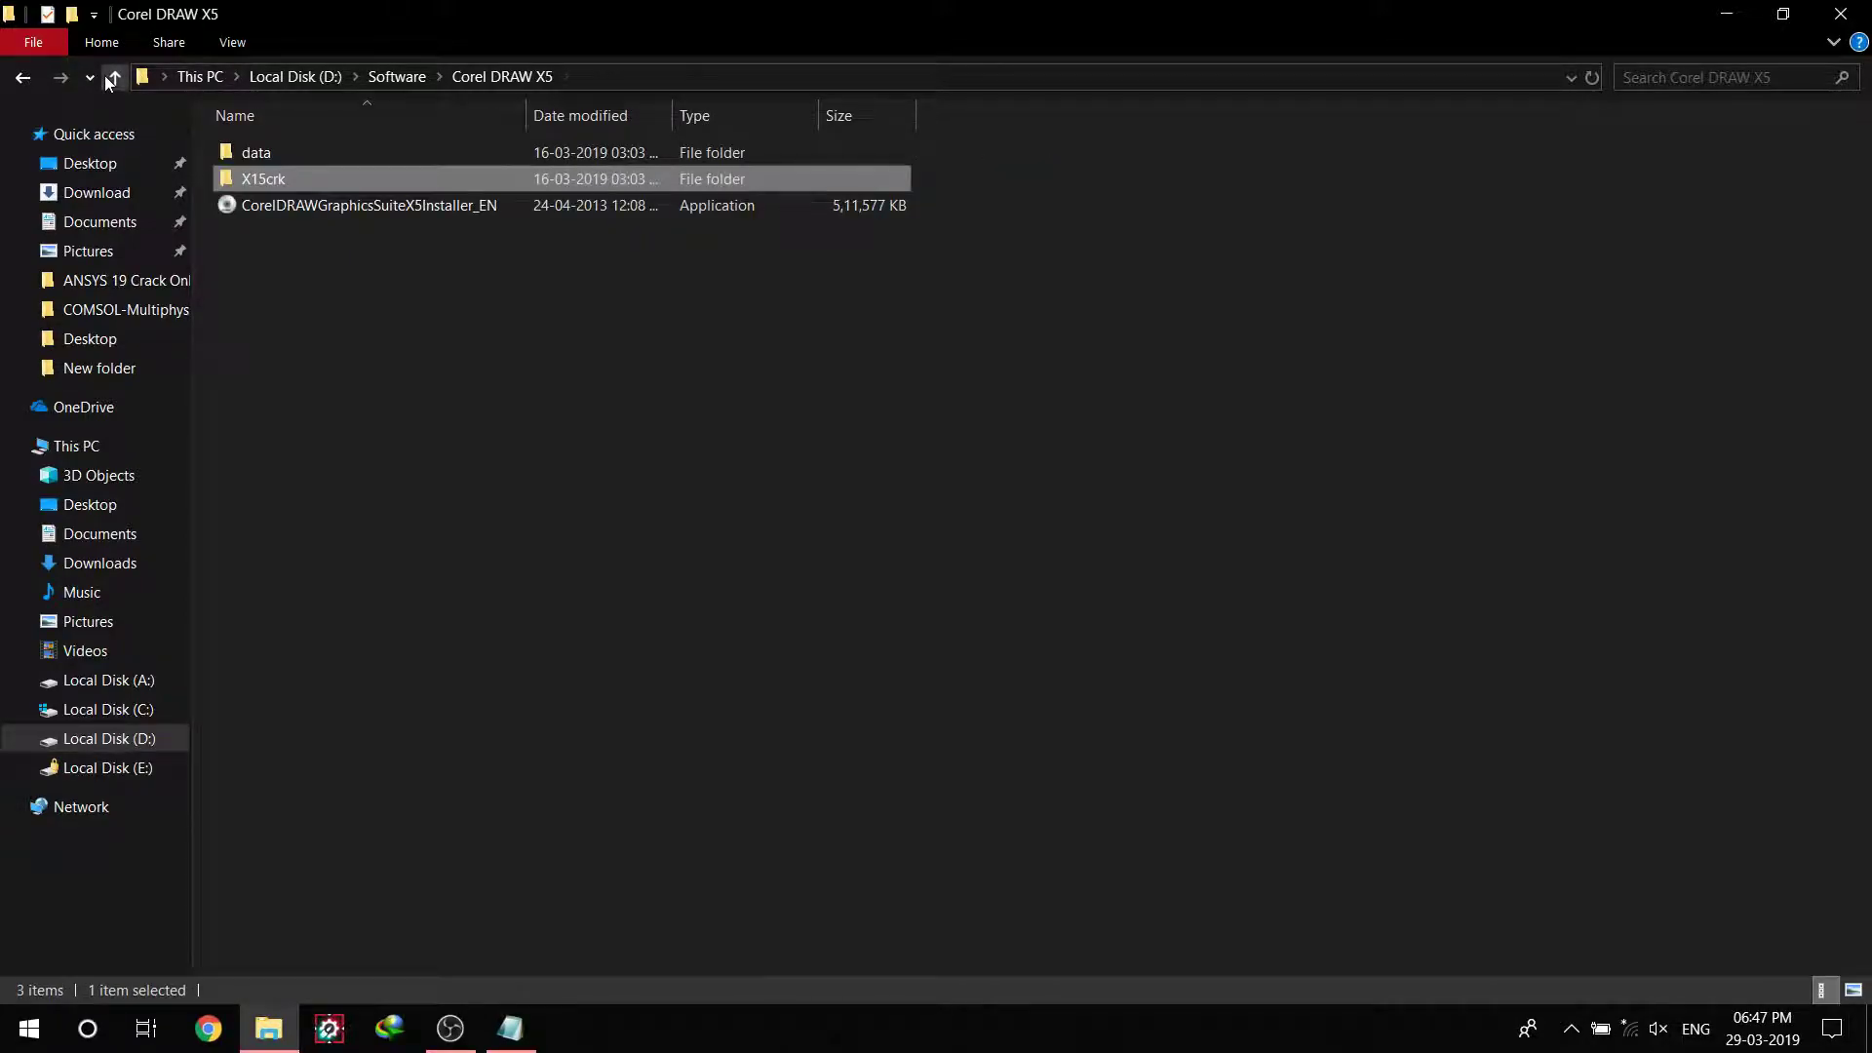
pyautogui.click(354, 207)
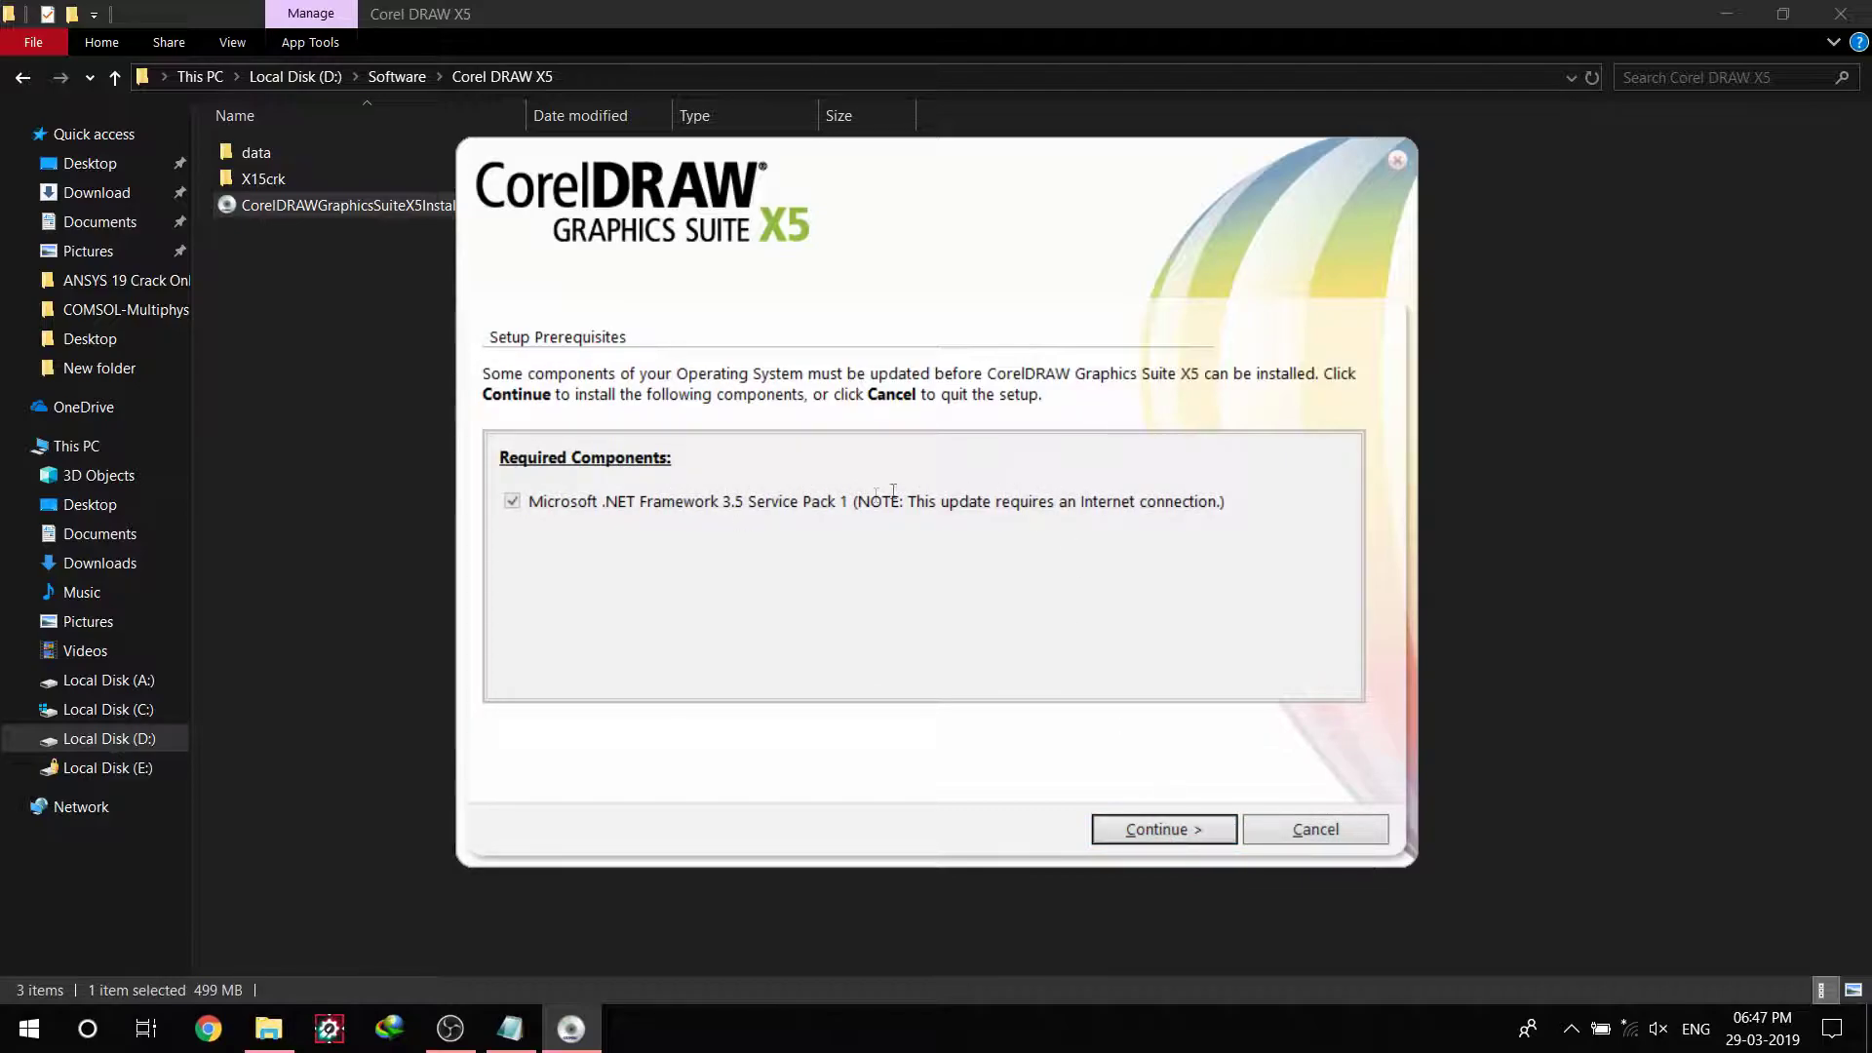
# - Examine the list of available Wi-Fi networks for one that can provide the internet connection the setup requires
pyautogui.click(1628, 1034)
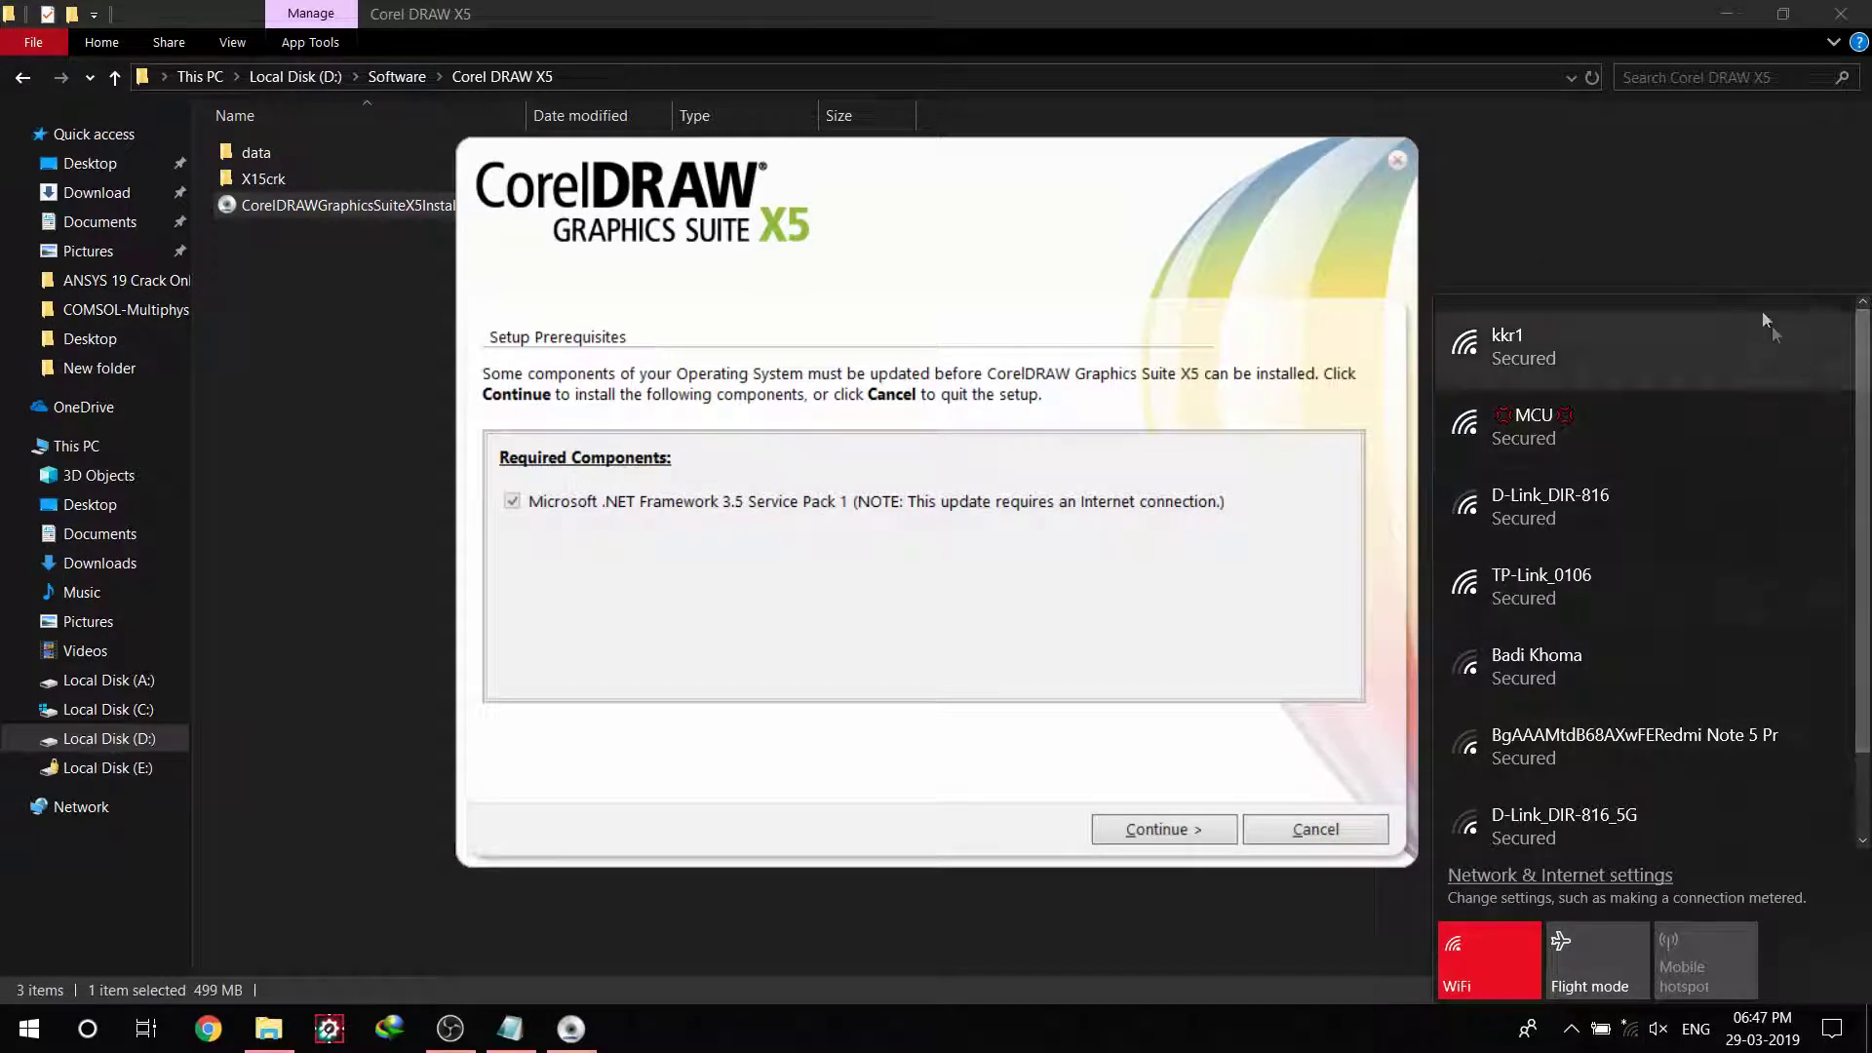
pyautogui.click(1705, 242)
pyautogui.click(584, 1036)
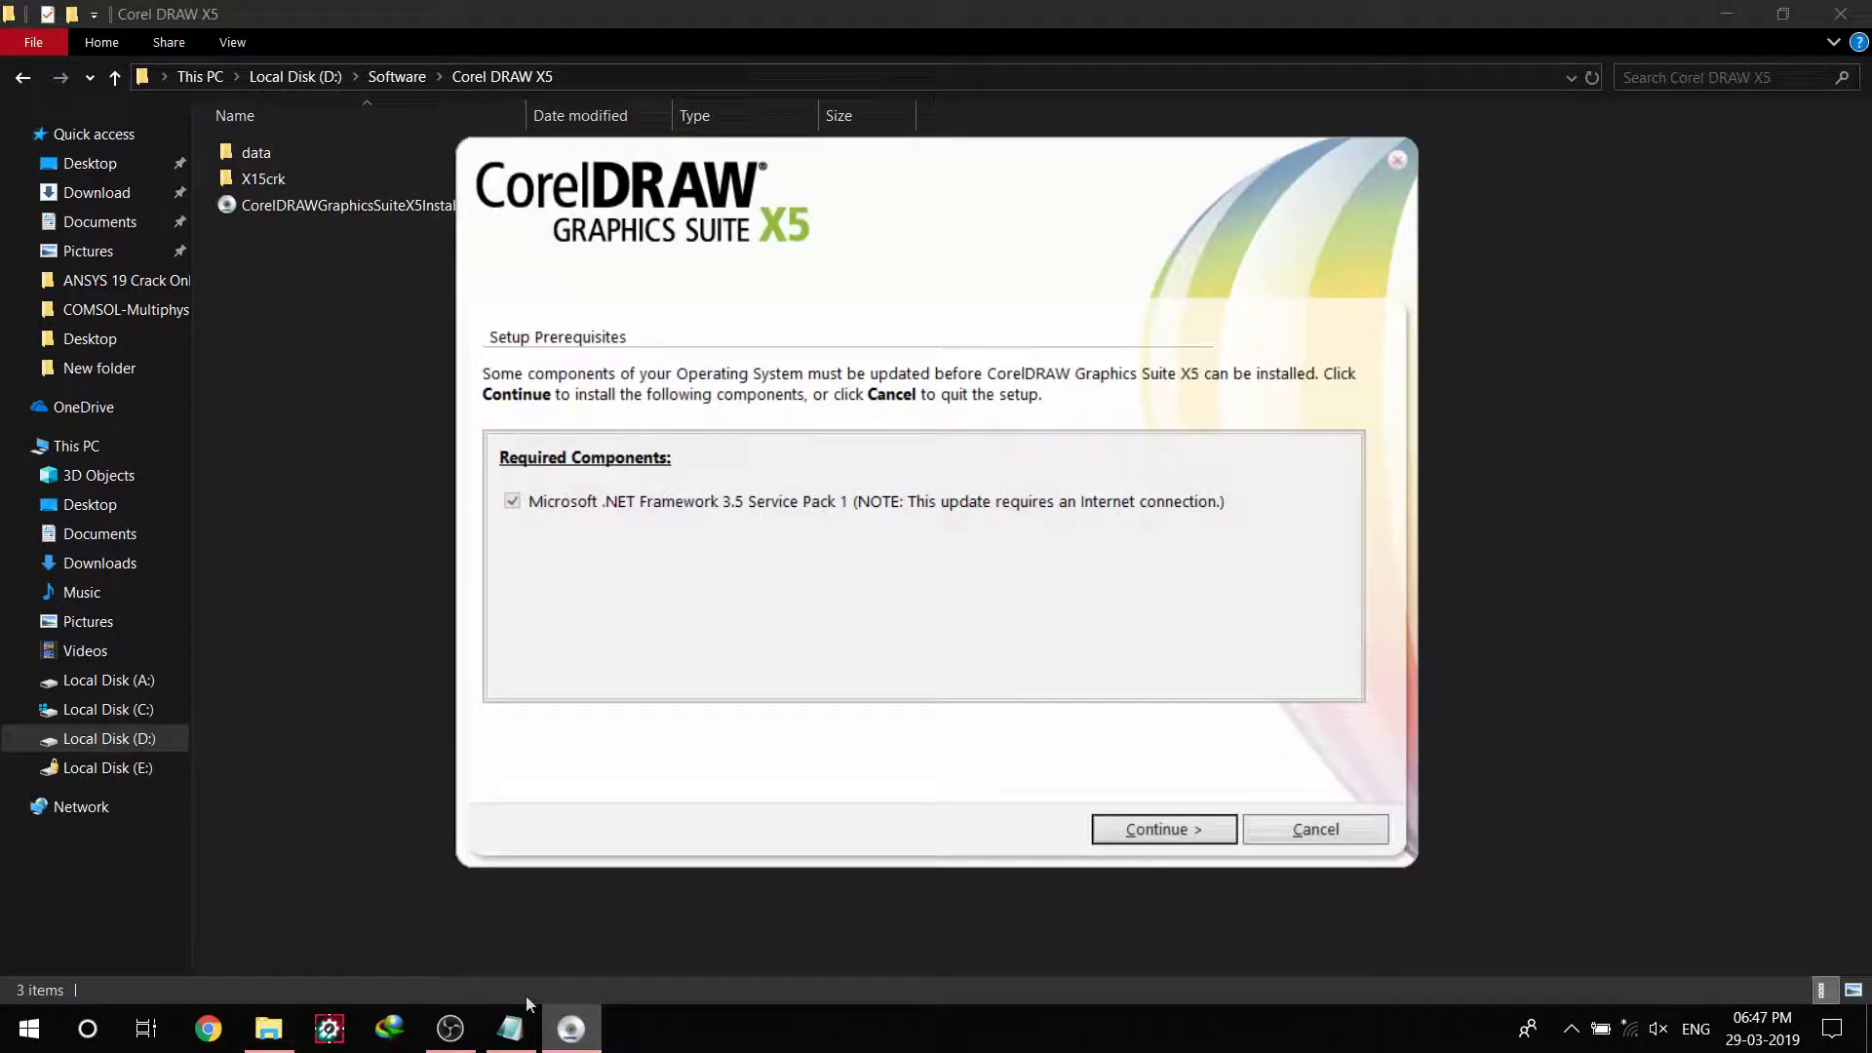
pyautogui.click(1624, 1034)
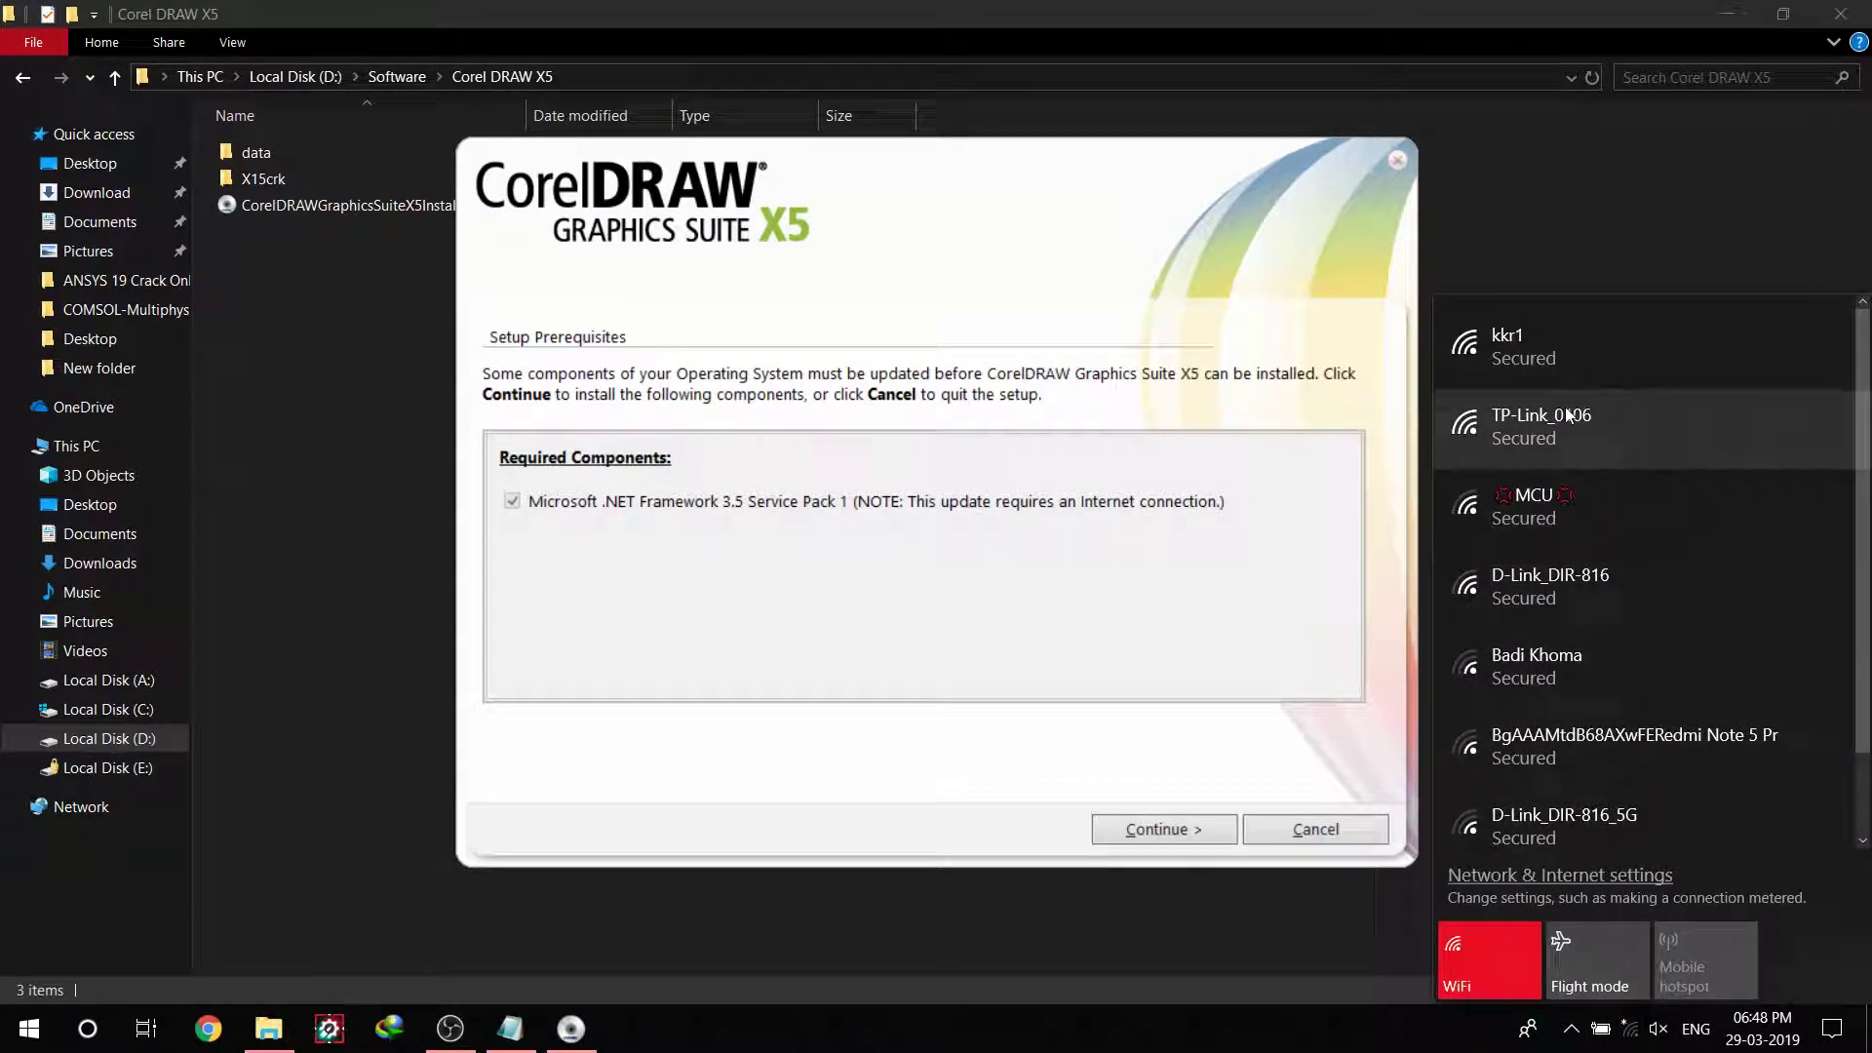
pyautogui.scroll(-1, 1589, 489)
pyautogui.scroll(1, 1589, 488)
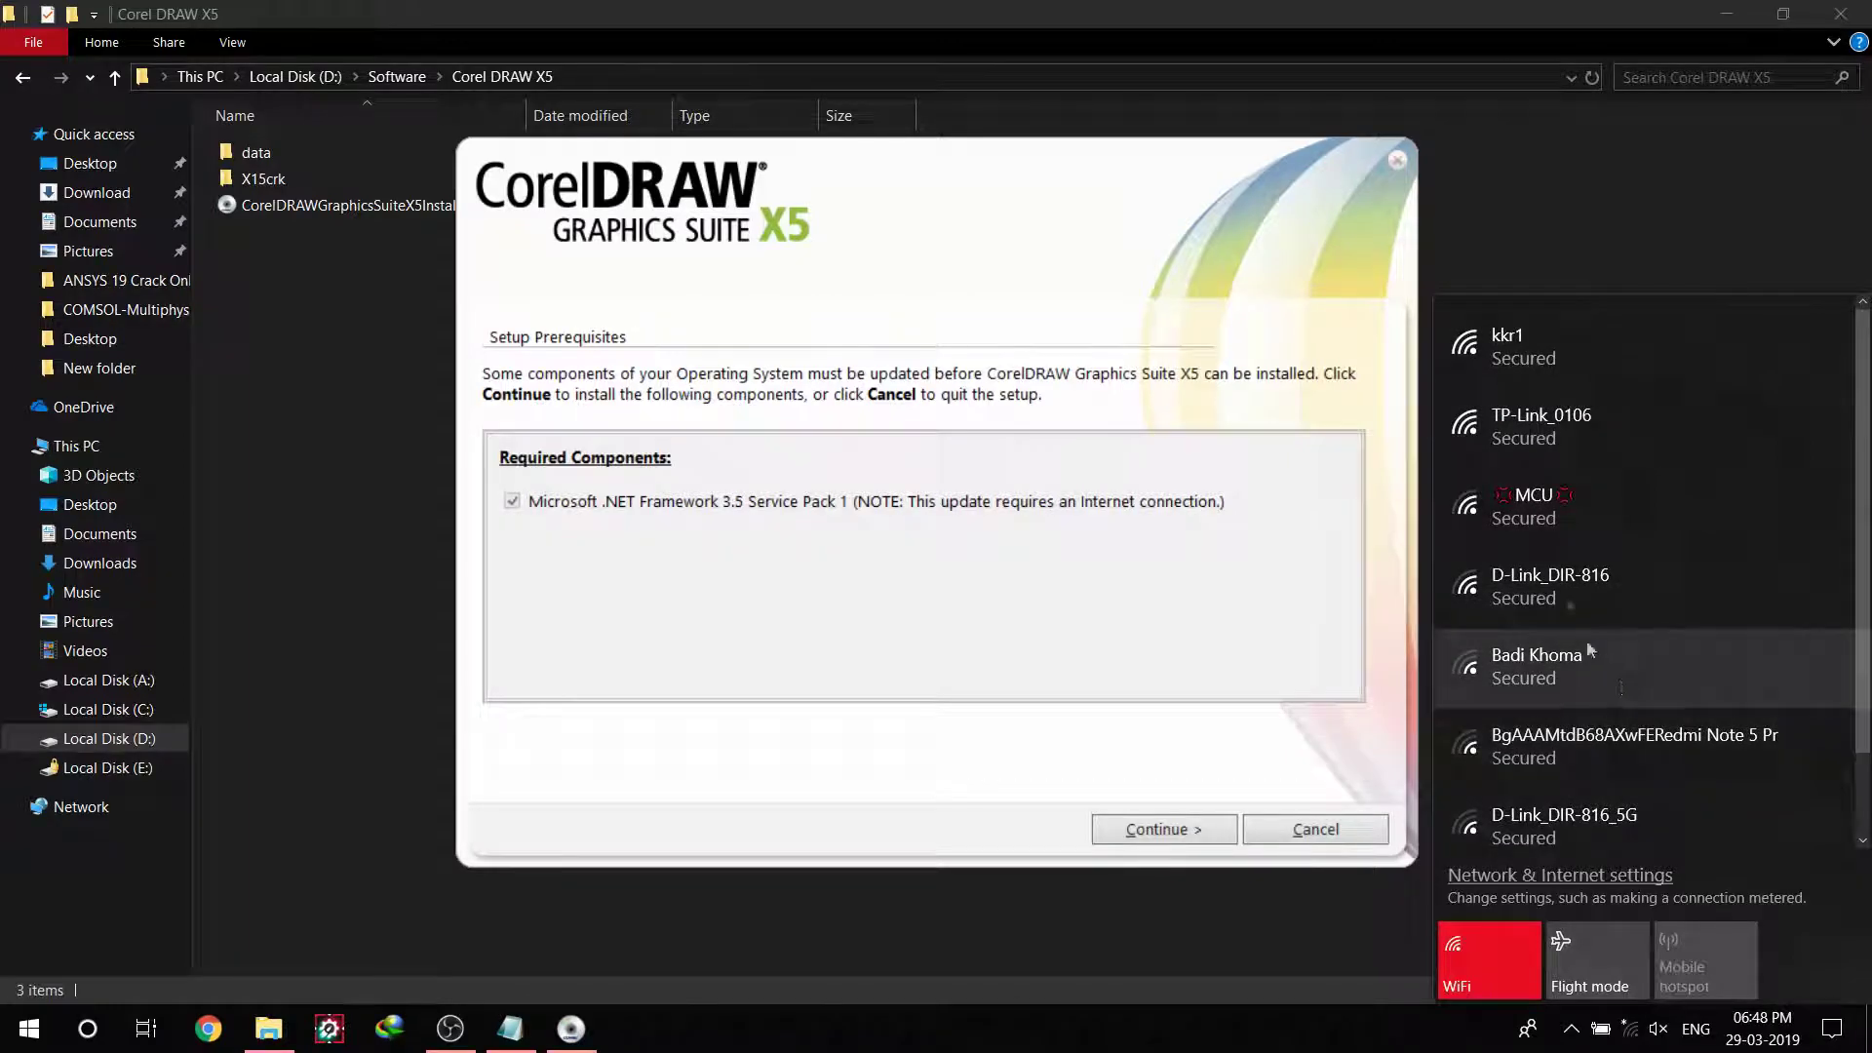
pyautogui.click(1641, 248)
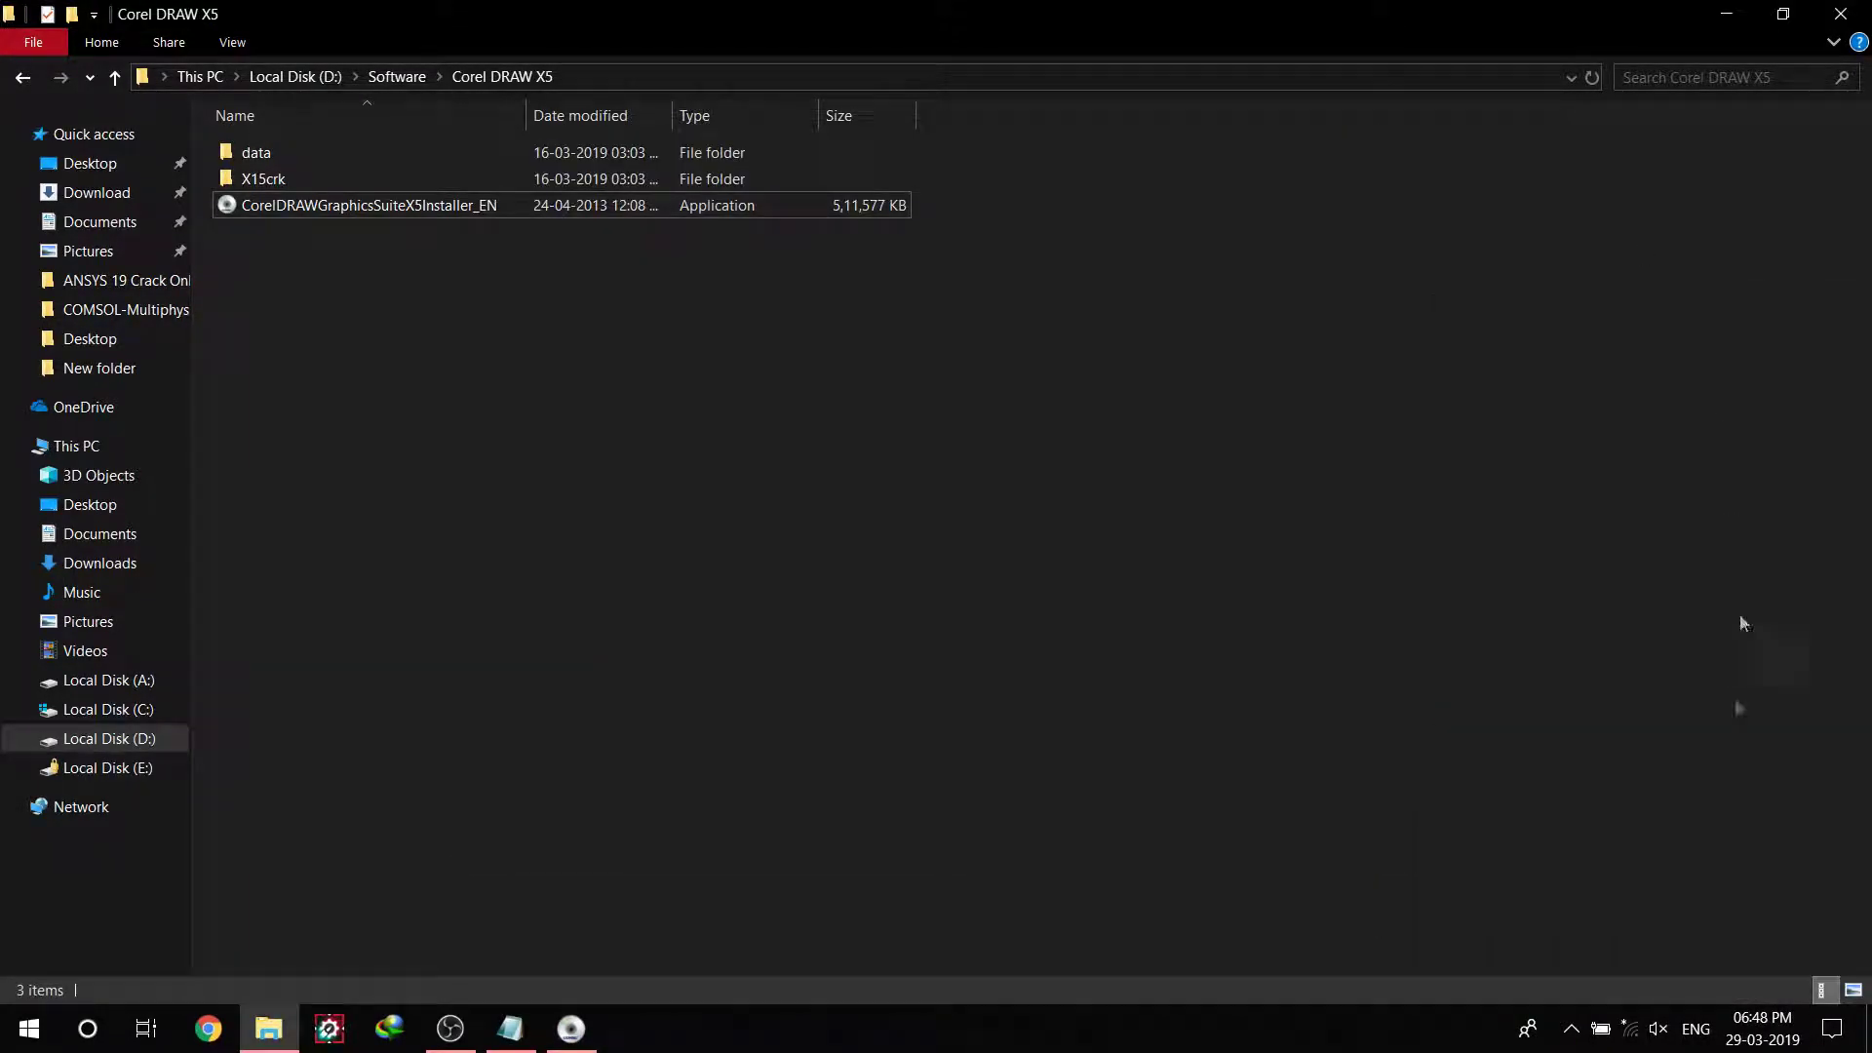
pyautogui.click(1624, 1034)
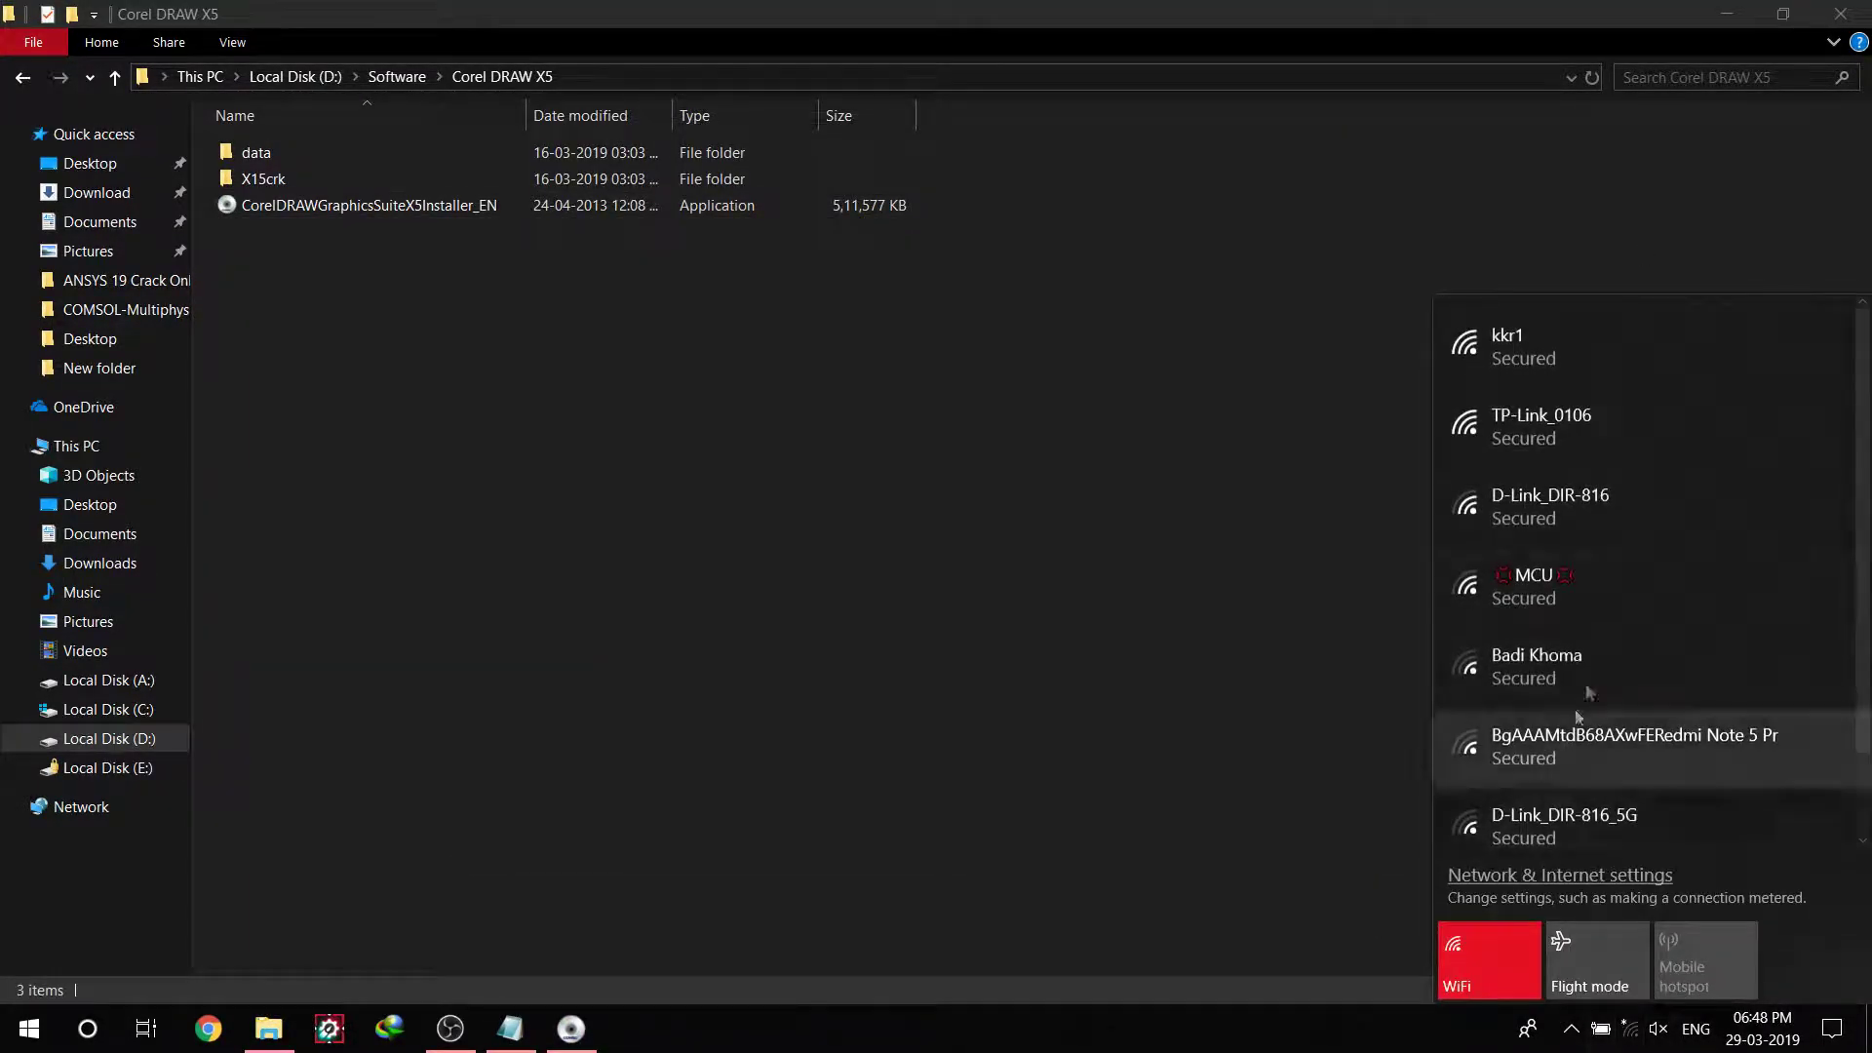
pyautogui.scroll(-1, 1611, 613)
pyautogui.scroll(1, 1609, 812)
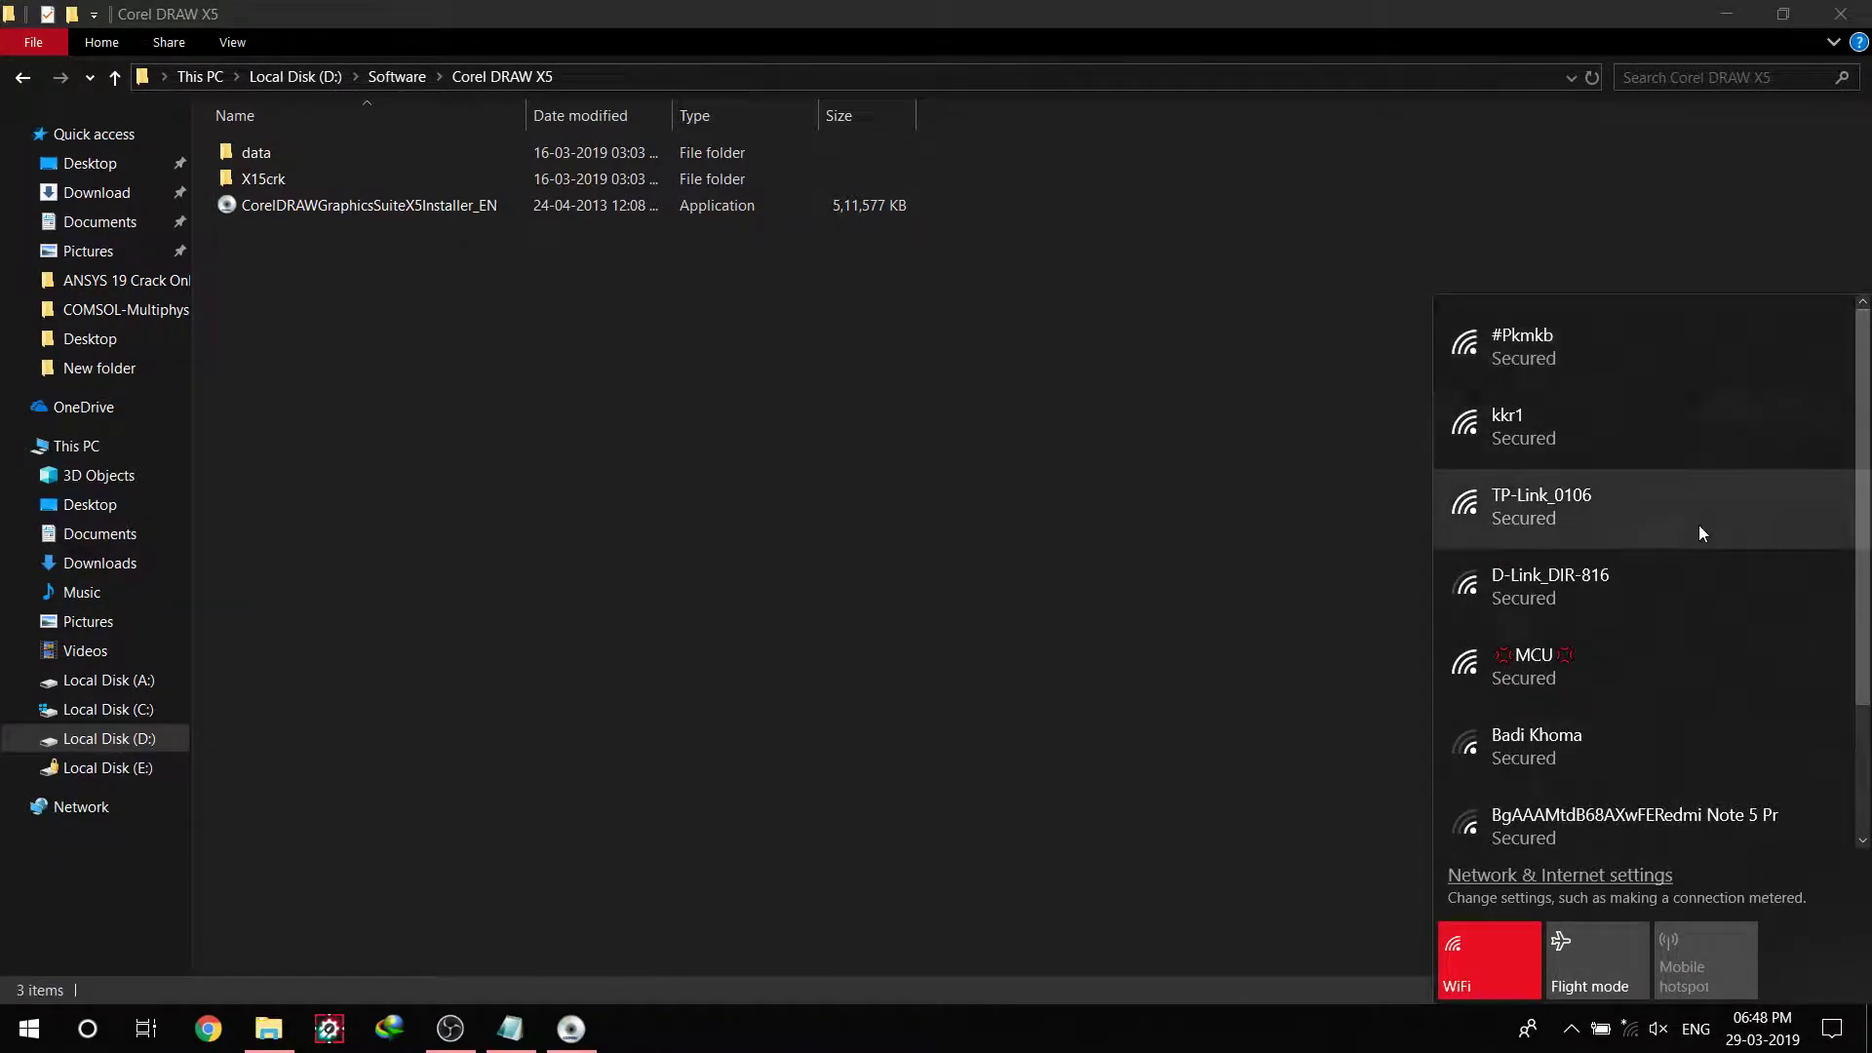
pyautogui.click(1432, 540)
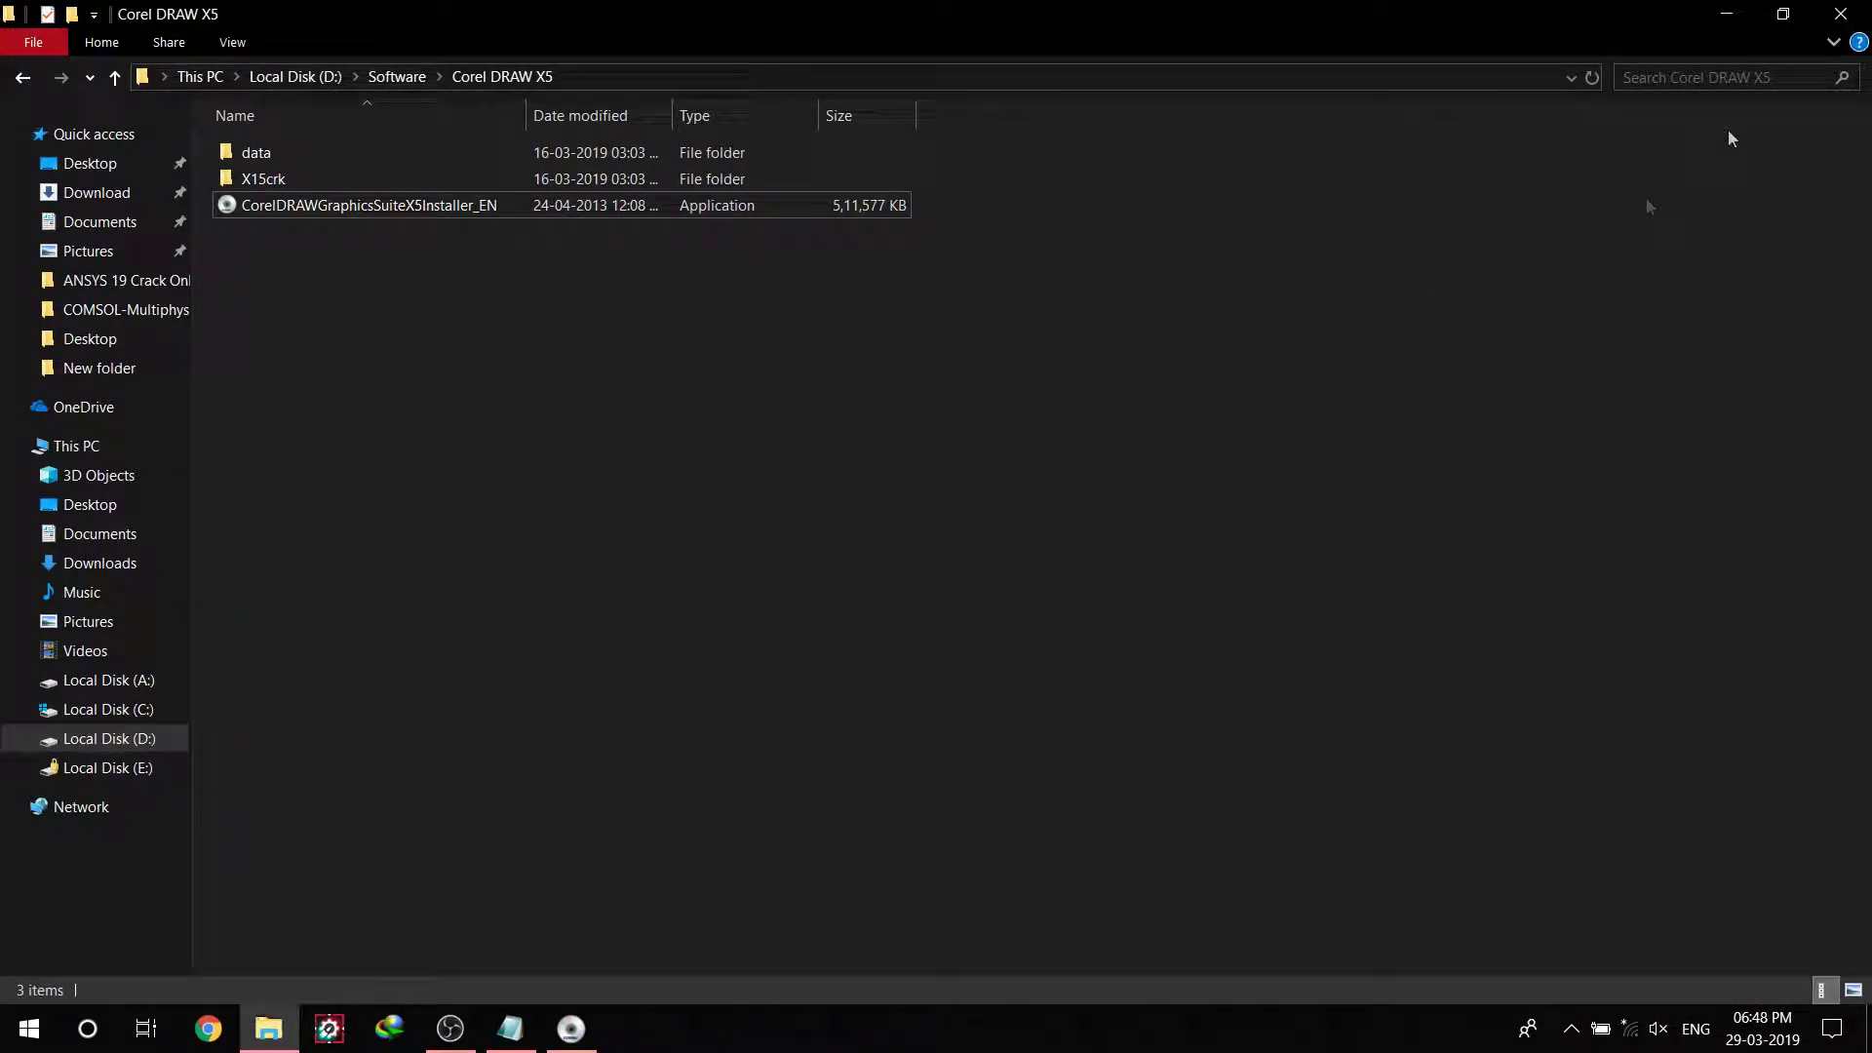
# - Minimize the File Explorer and Readme windows, and turn Wi-Fi off and on again to refresh the network list
pyautogui.click(1724, 11)
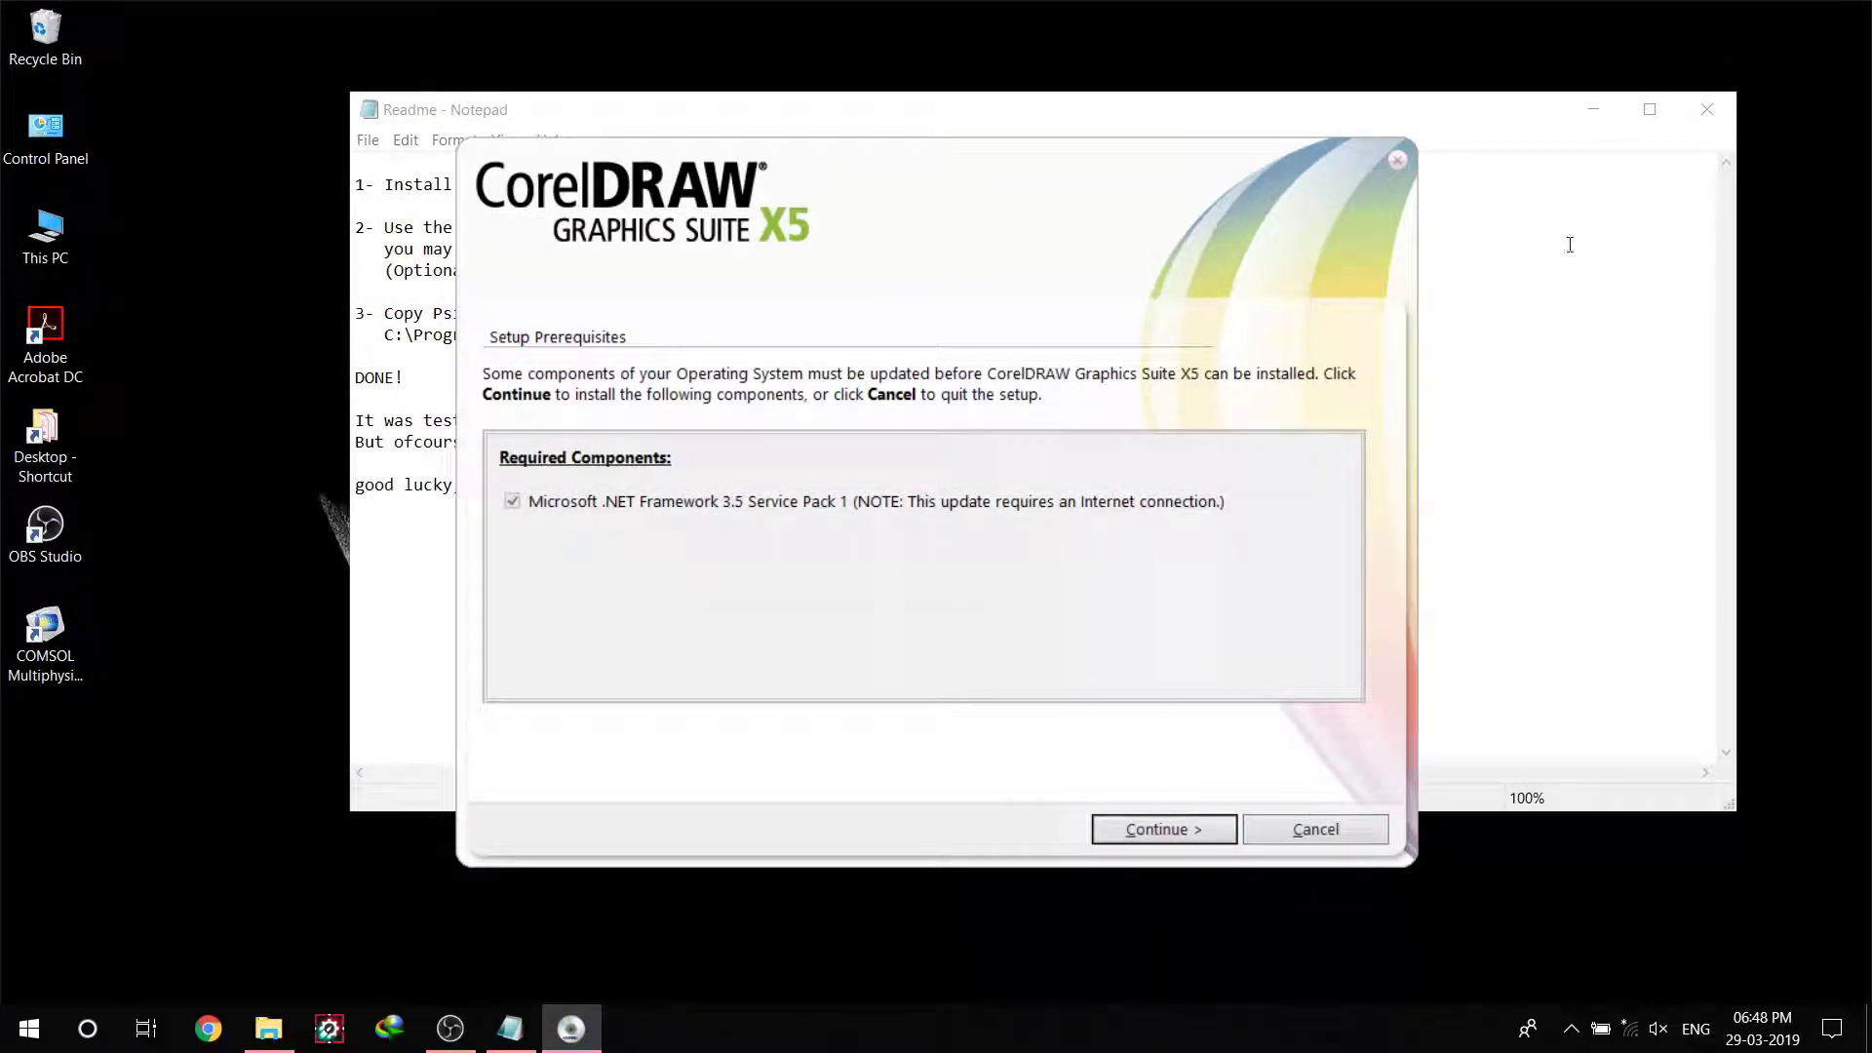
pyautogui.click(1594, 109)
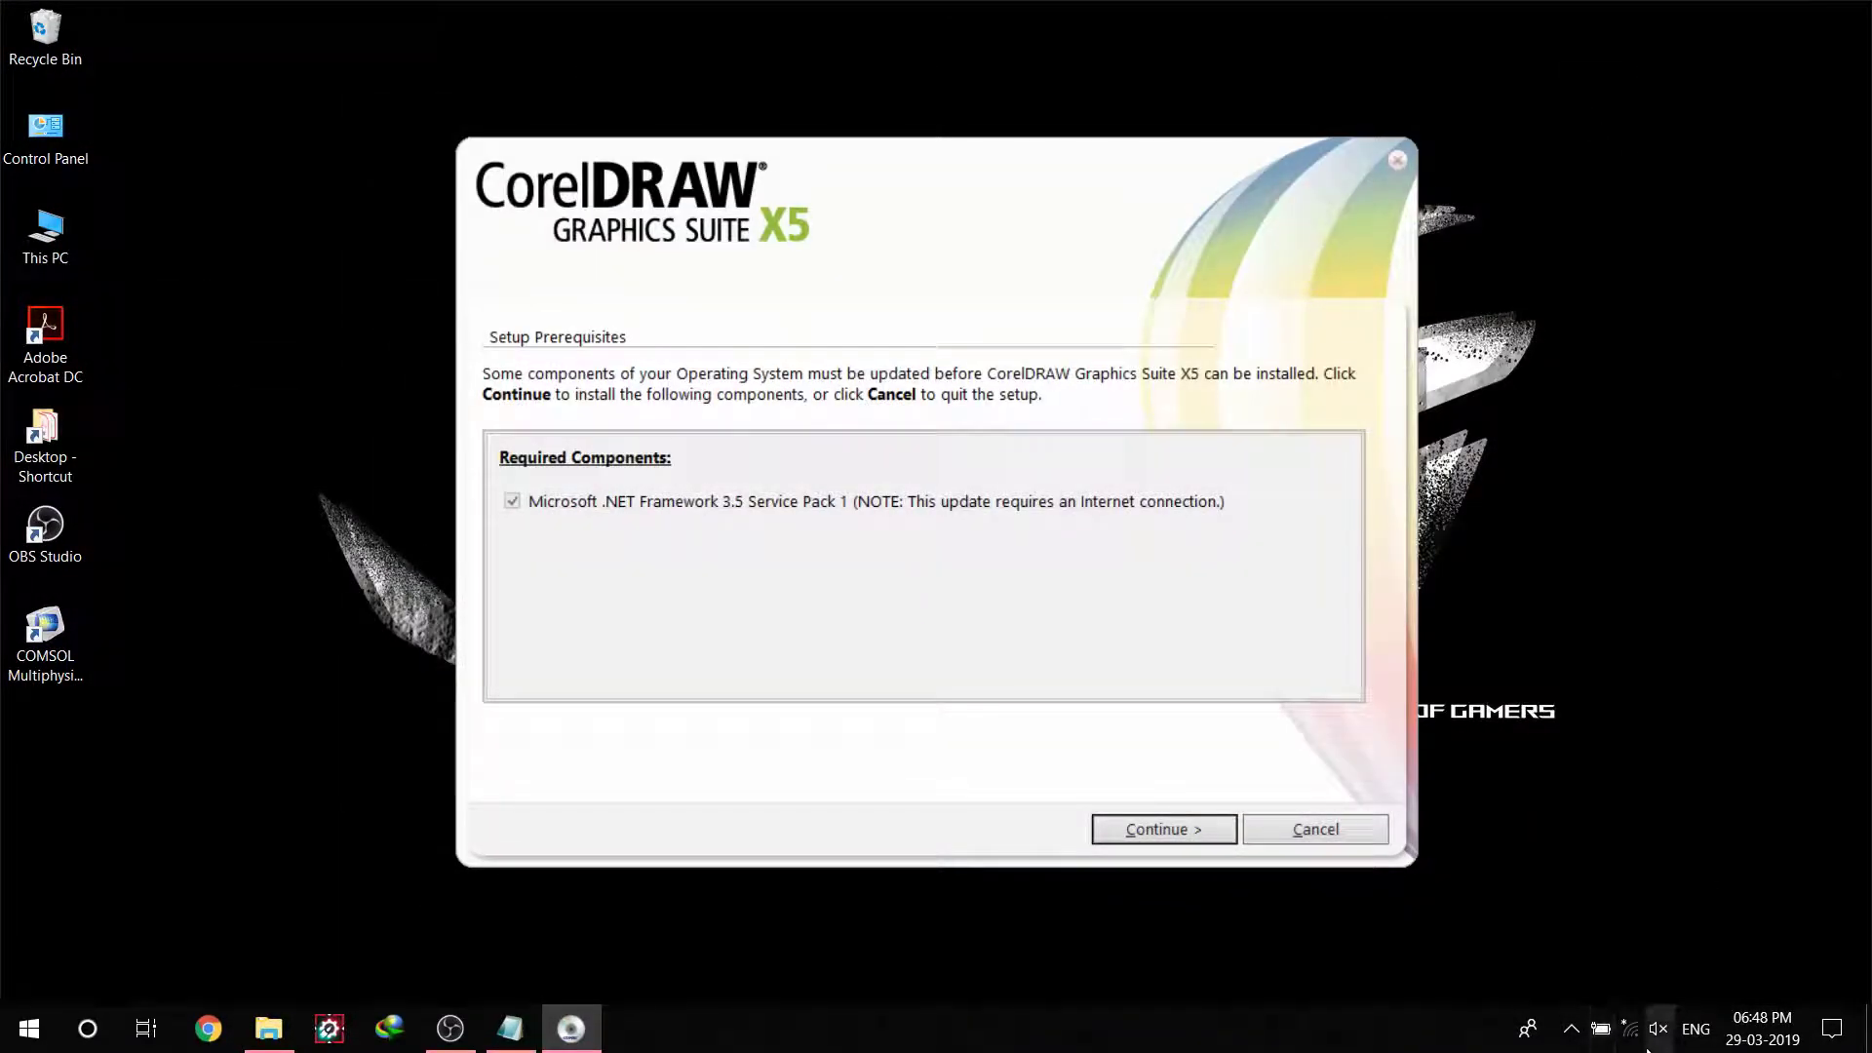
pyautogui.click(1634, 1036)
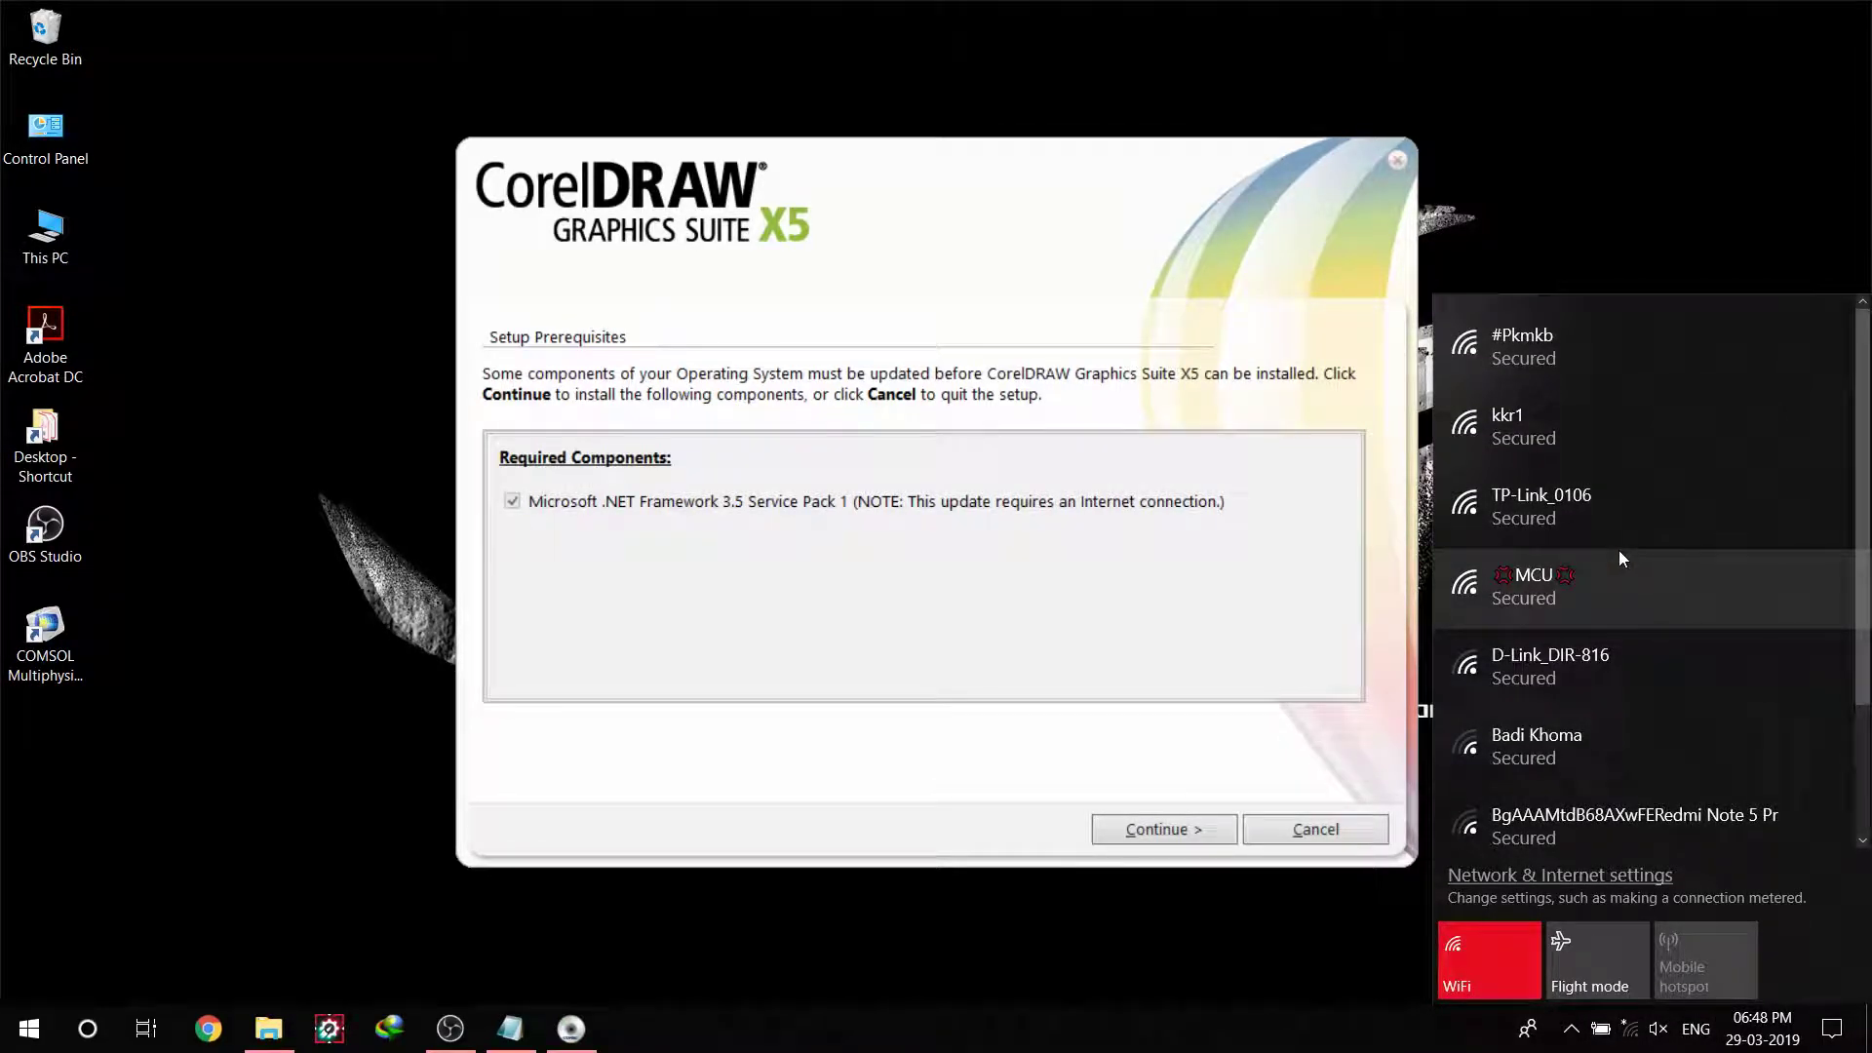
pyautogui.click(1491, 961)
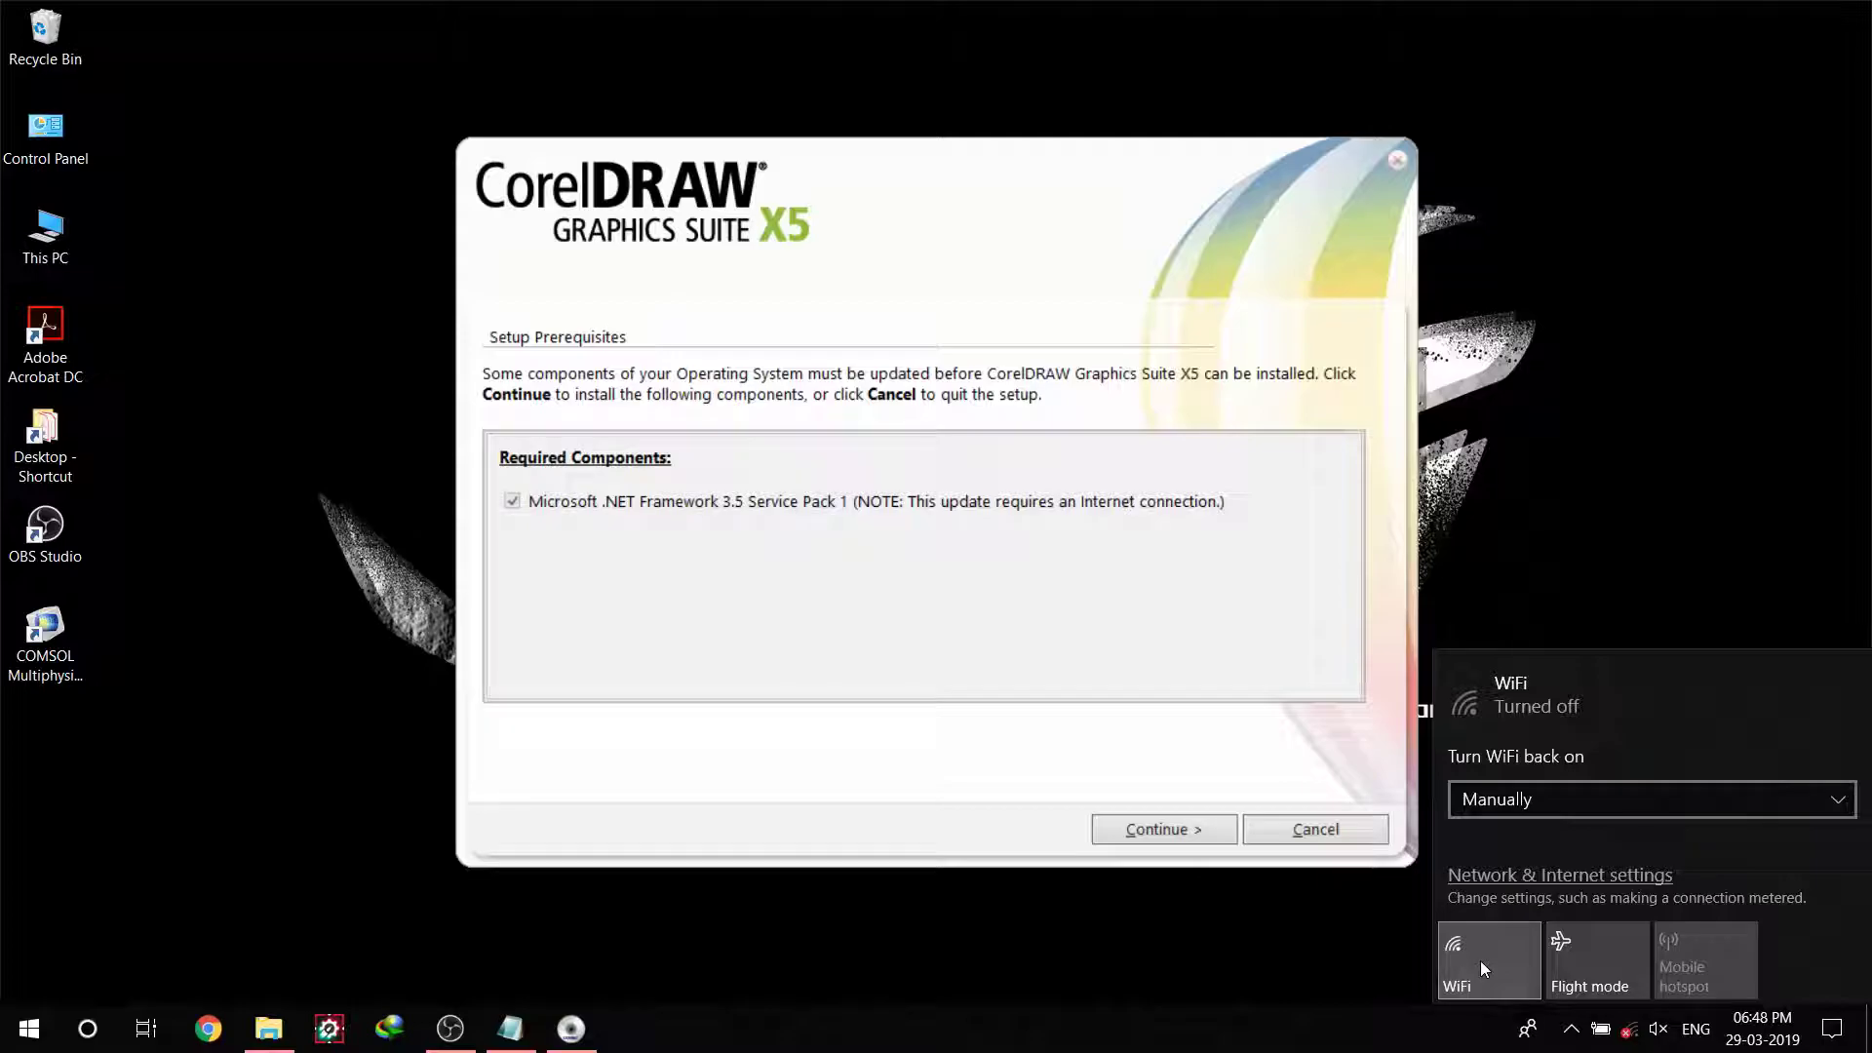
pyautogui.click(1481, 961)
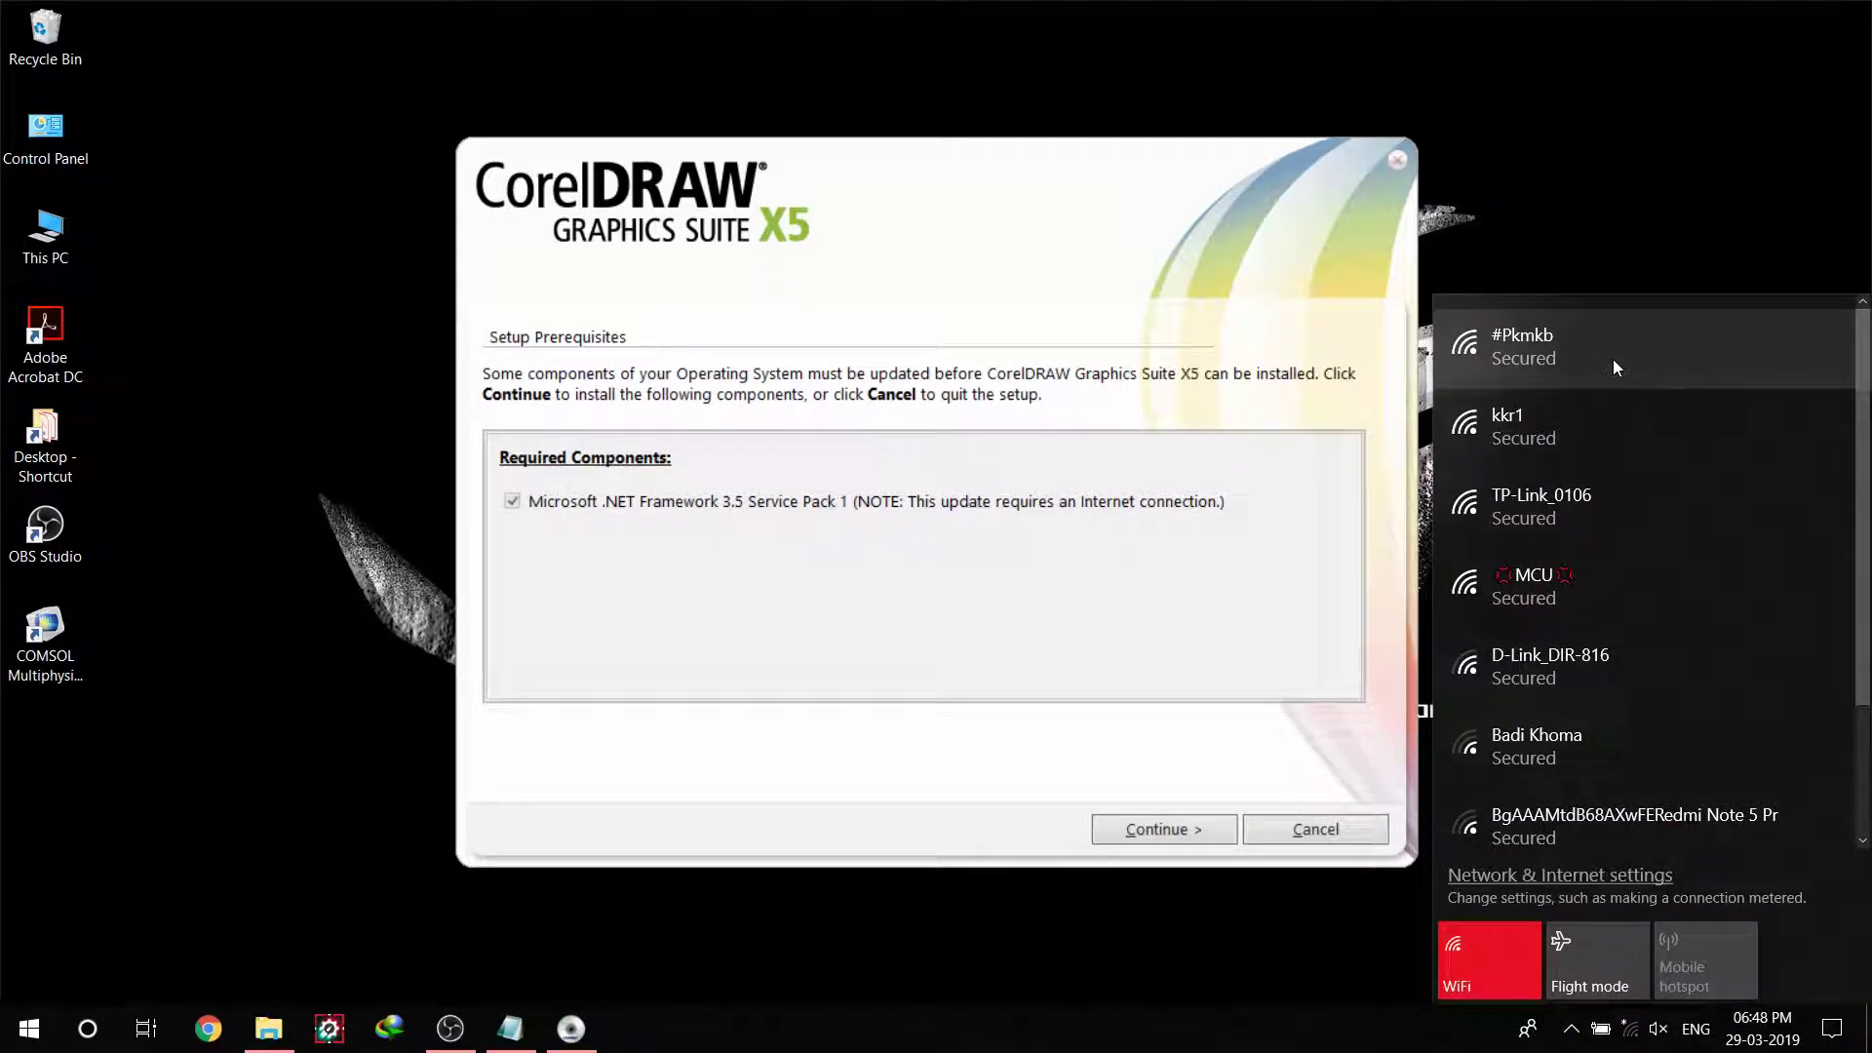
pyautogui.click(1590, 214)
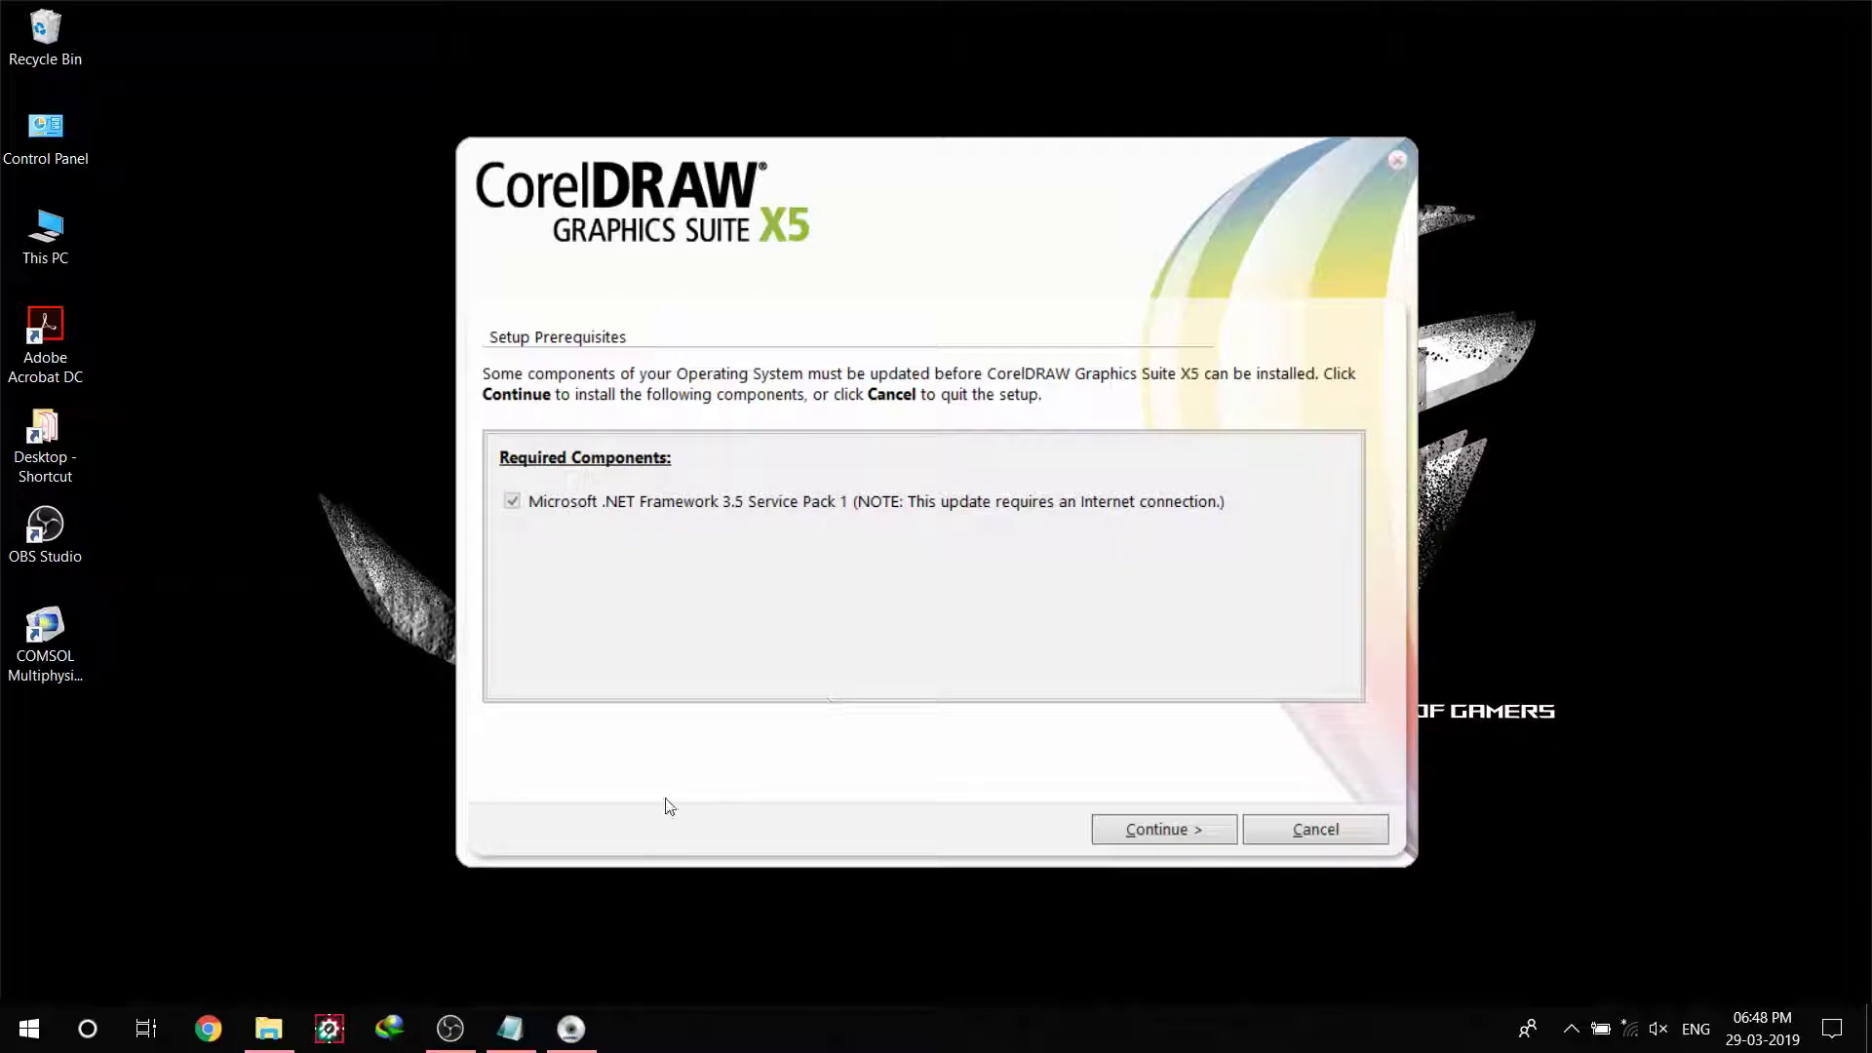
# - Connect the computer to the Netgear N150 Wi-Fi network and return to the setup window
pyautogui.click(1628, 1032)
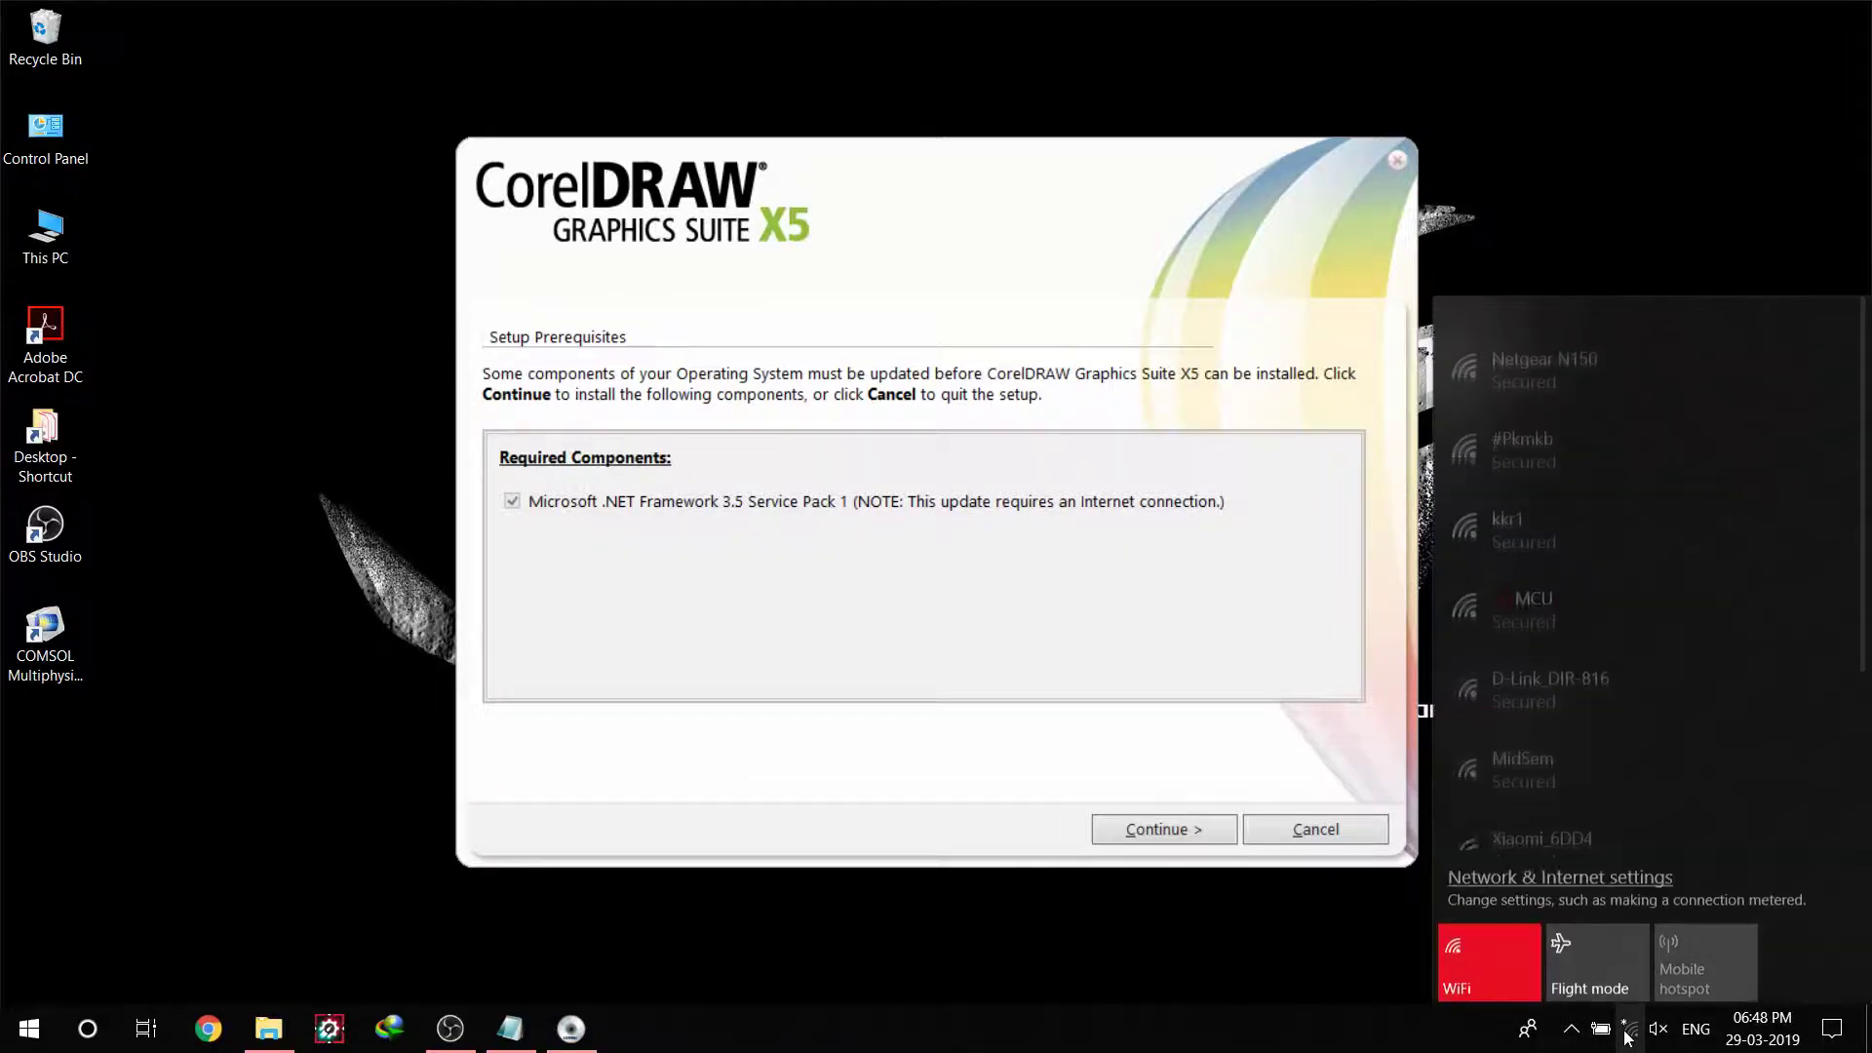
pyautogui.click(1583, 348)
pyautogui.click(1740, 464)
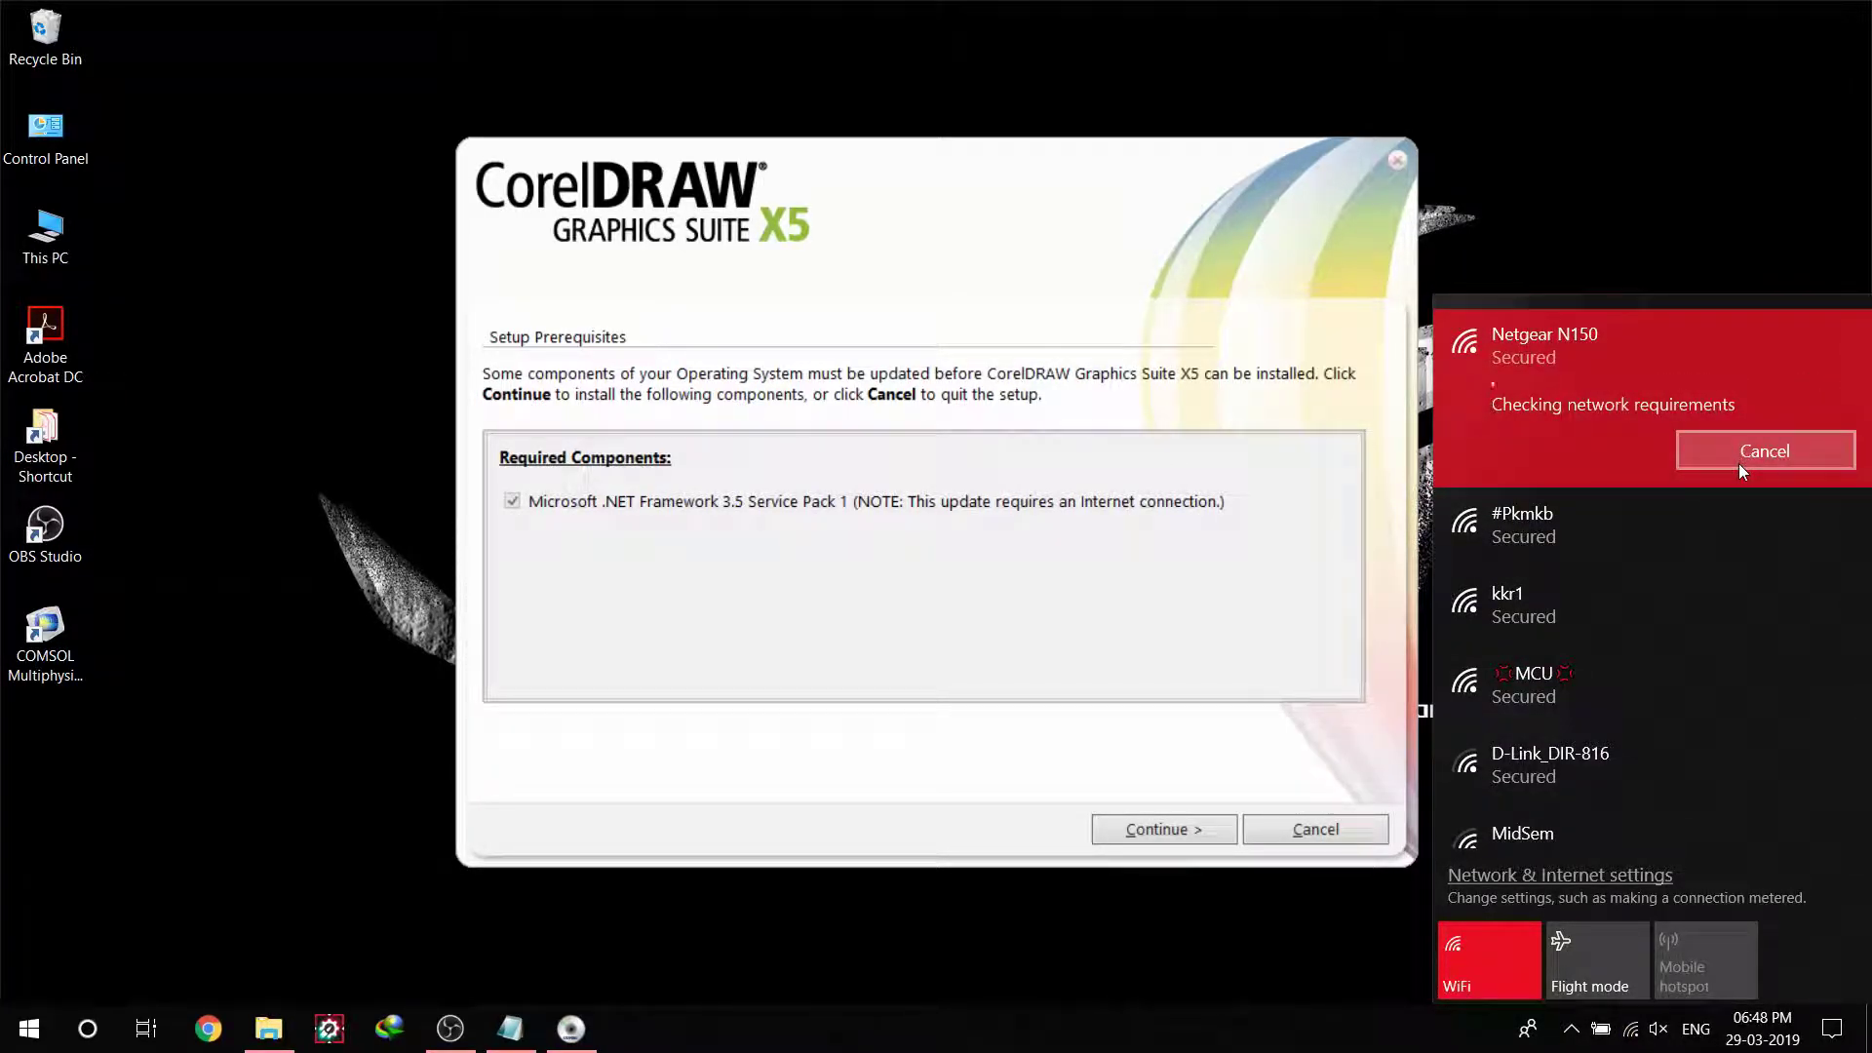
pyautogui.click(1234, 175)
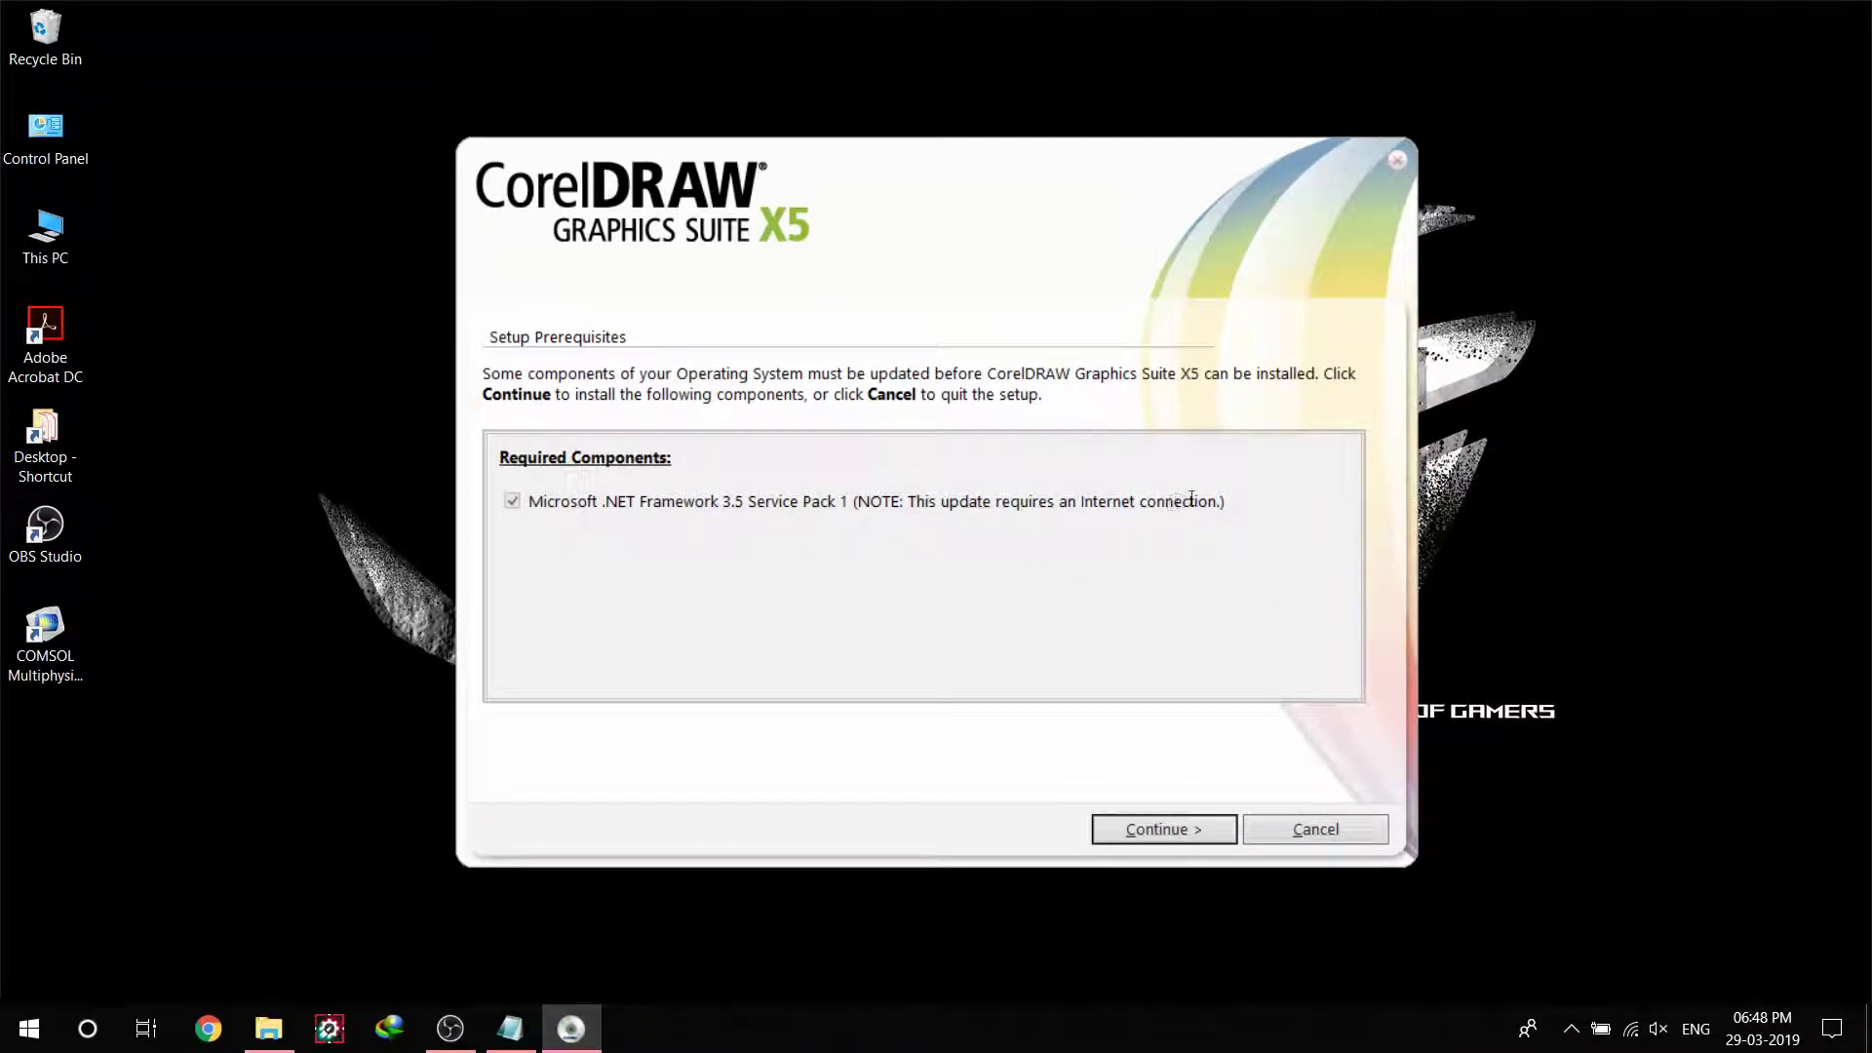
# - Continue the prerequisites setup, download and install the .NET Framework 3.5 Windows feature, and close its dialog
pyautogui.click(1187, 834)
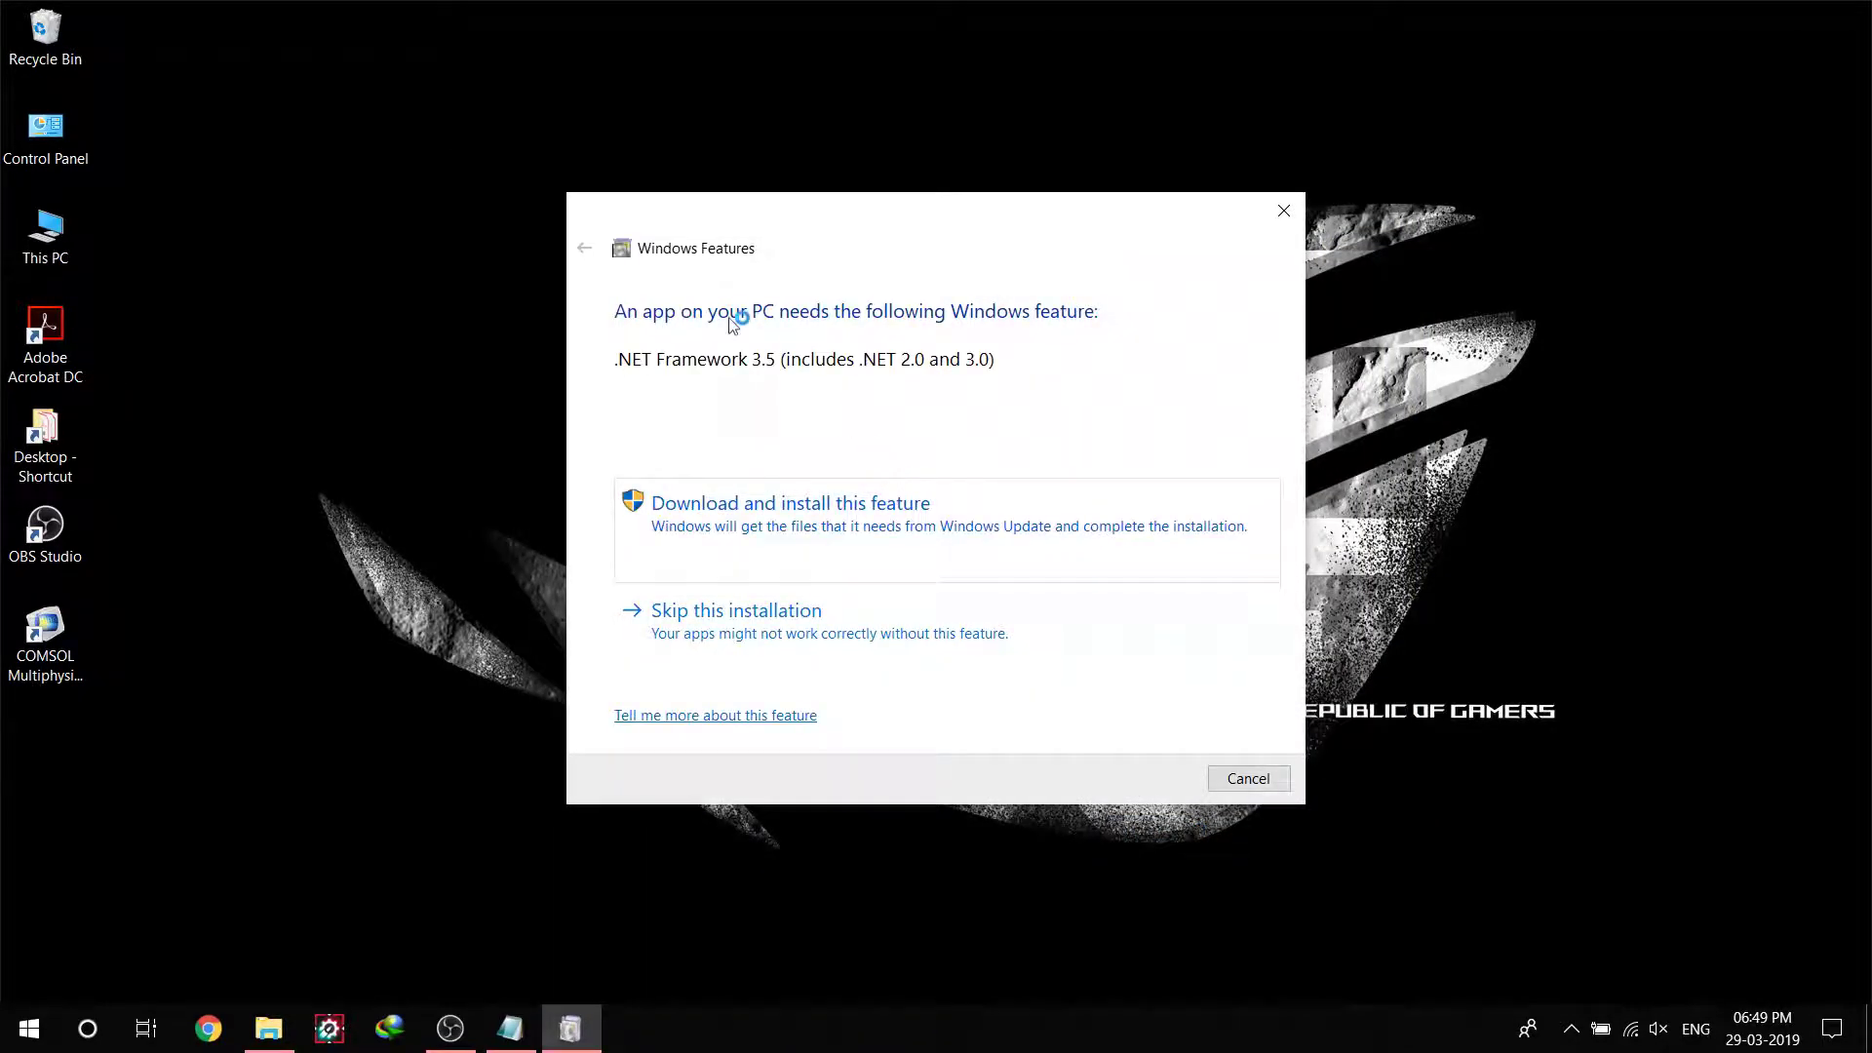
pyautogui.click(785, 508)
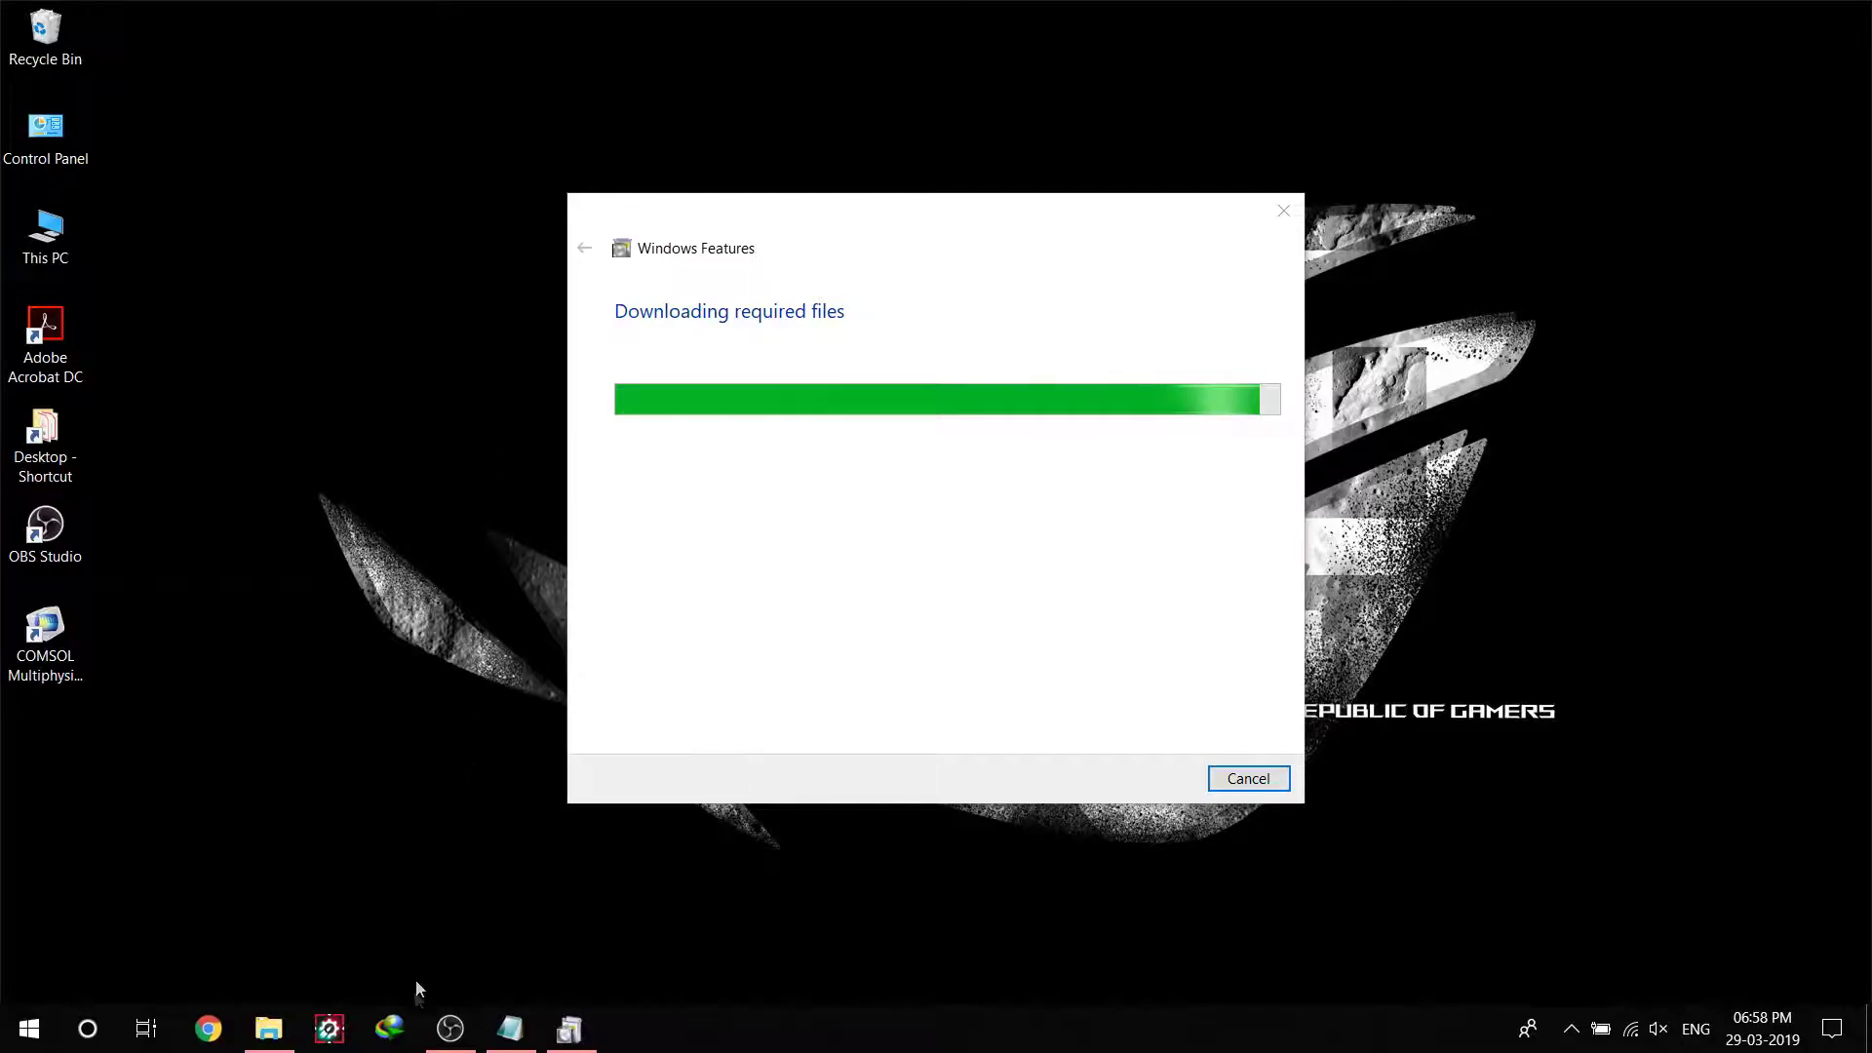
pyautogui.moveTo(450, 1024)
pyautogui.click(443, 940)
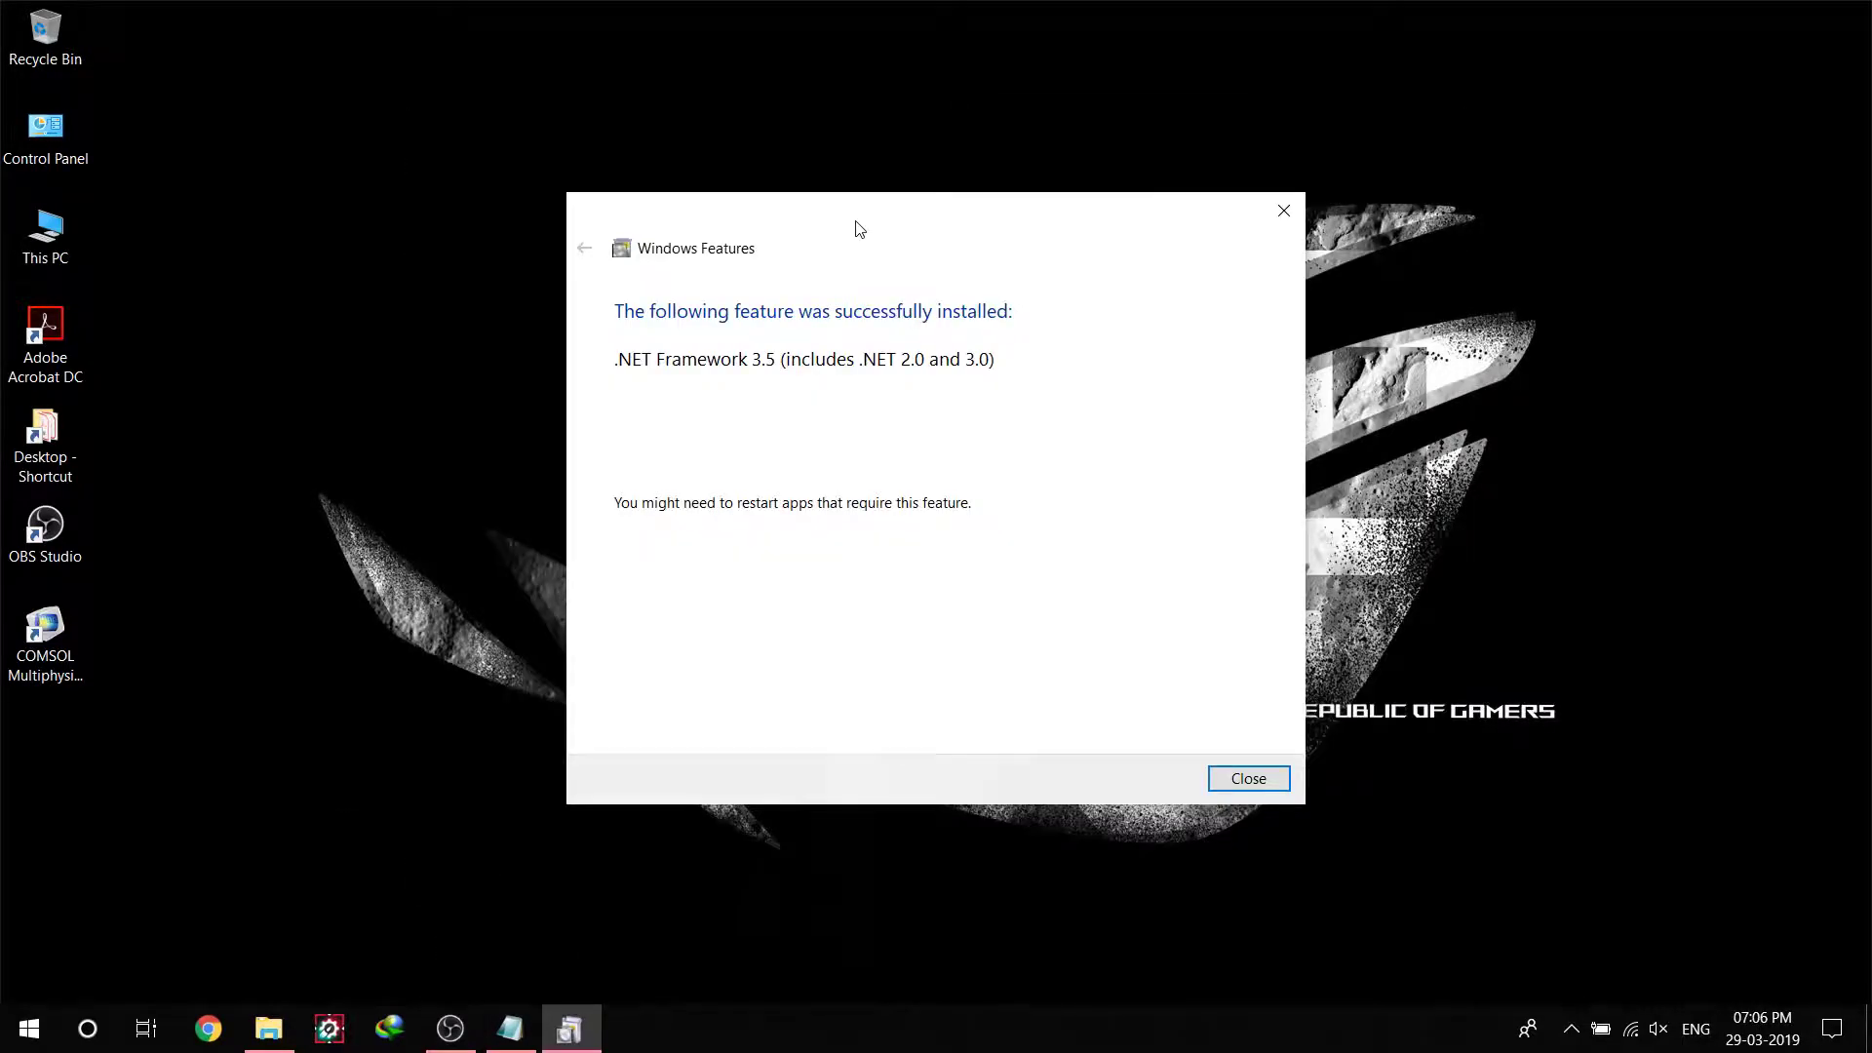
pyautogui.moveTo(859, 229); pyautogui.dragTo(831, 187)
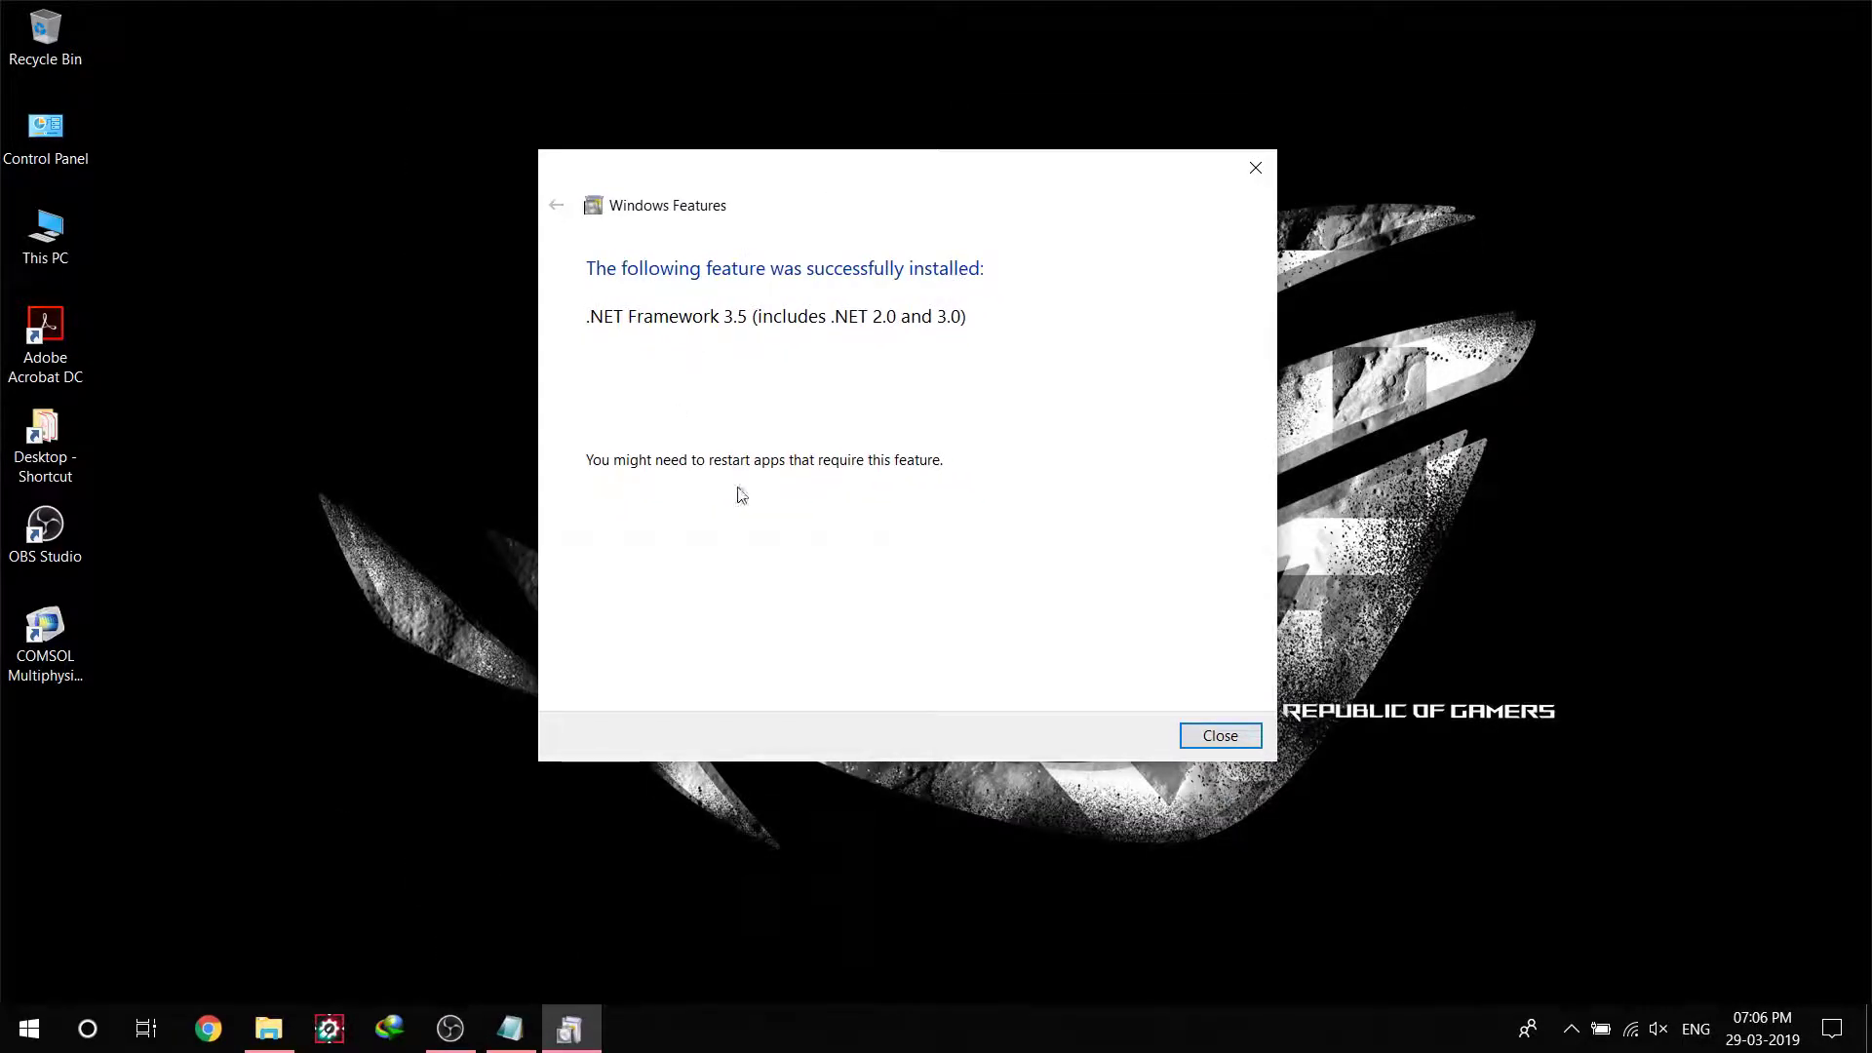
pyautogui.click(1219, 735)
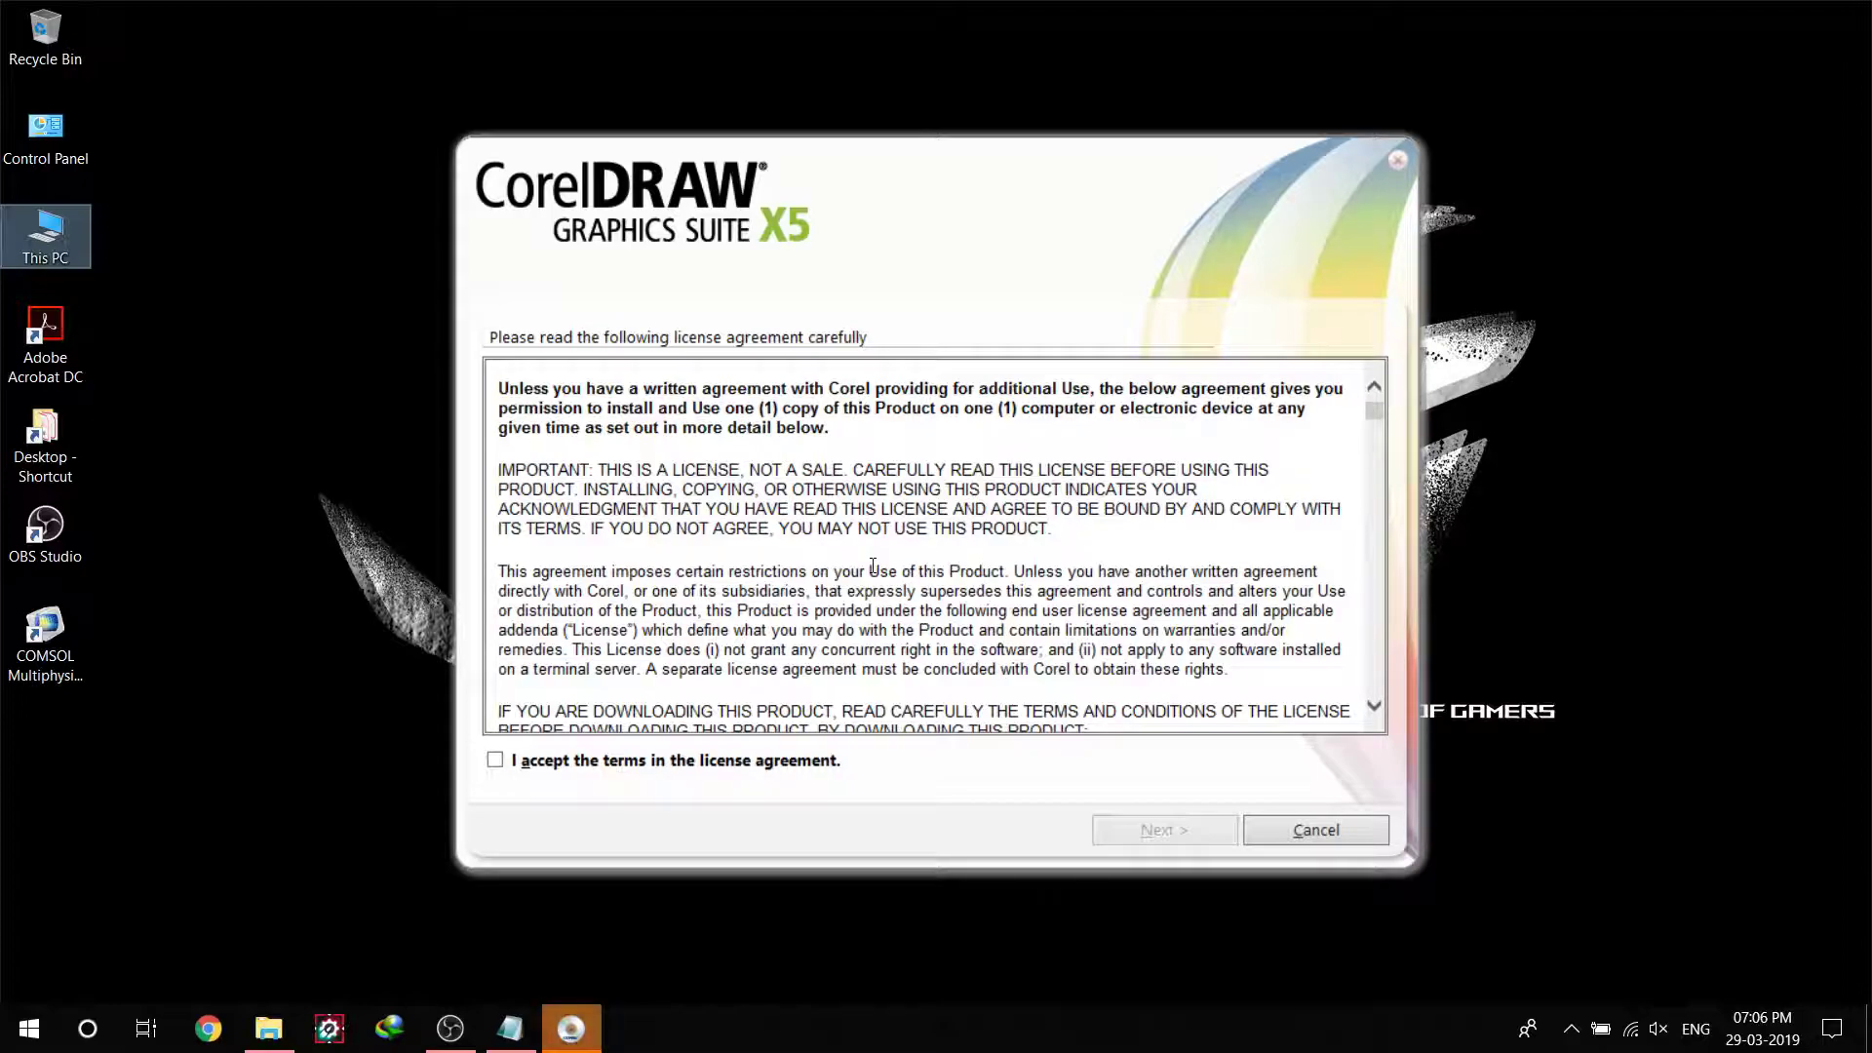
# - Accept the license agreement and enter the user name, proceeding with the option to try the product without a serial number
pyautogui.click(549, 760)
pyautogui.click(1160, 826)
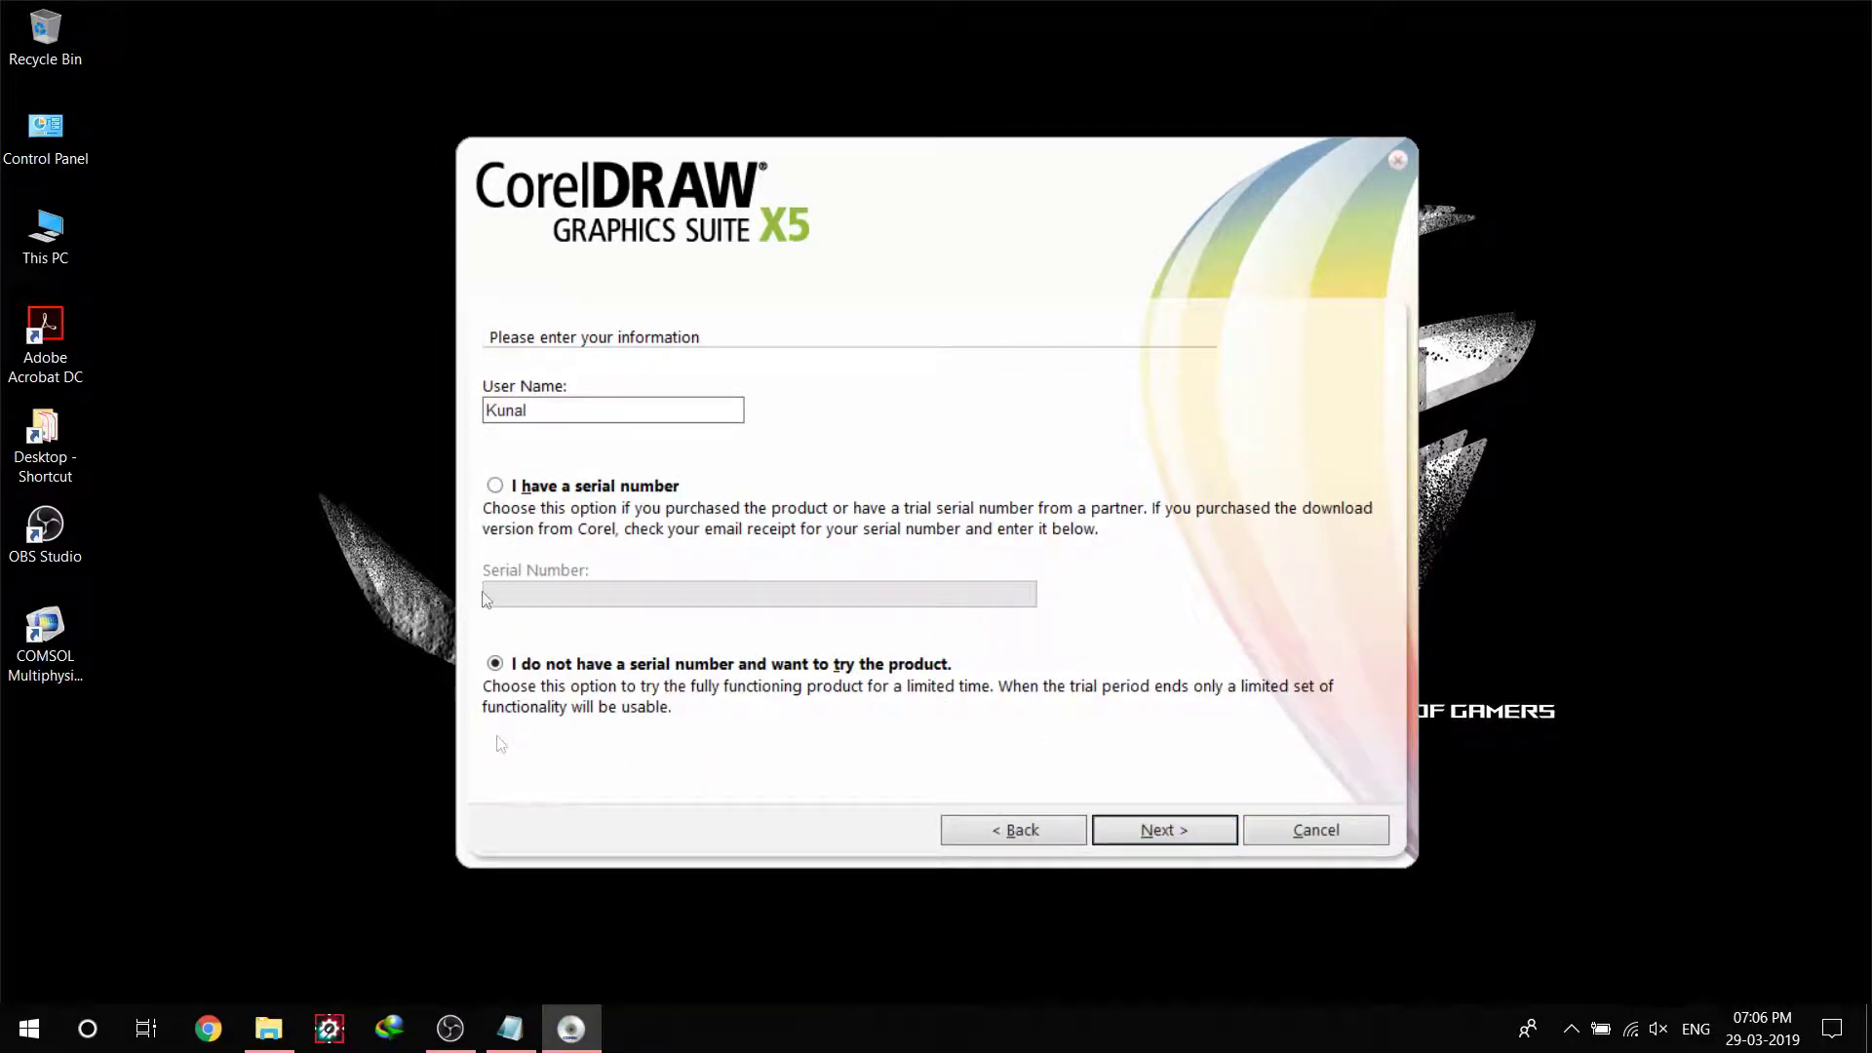
pyautogui.click(599, 402)
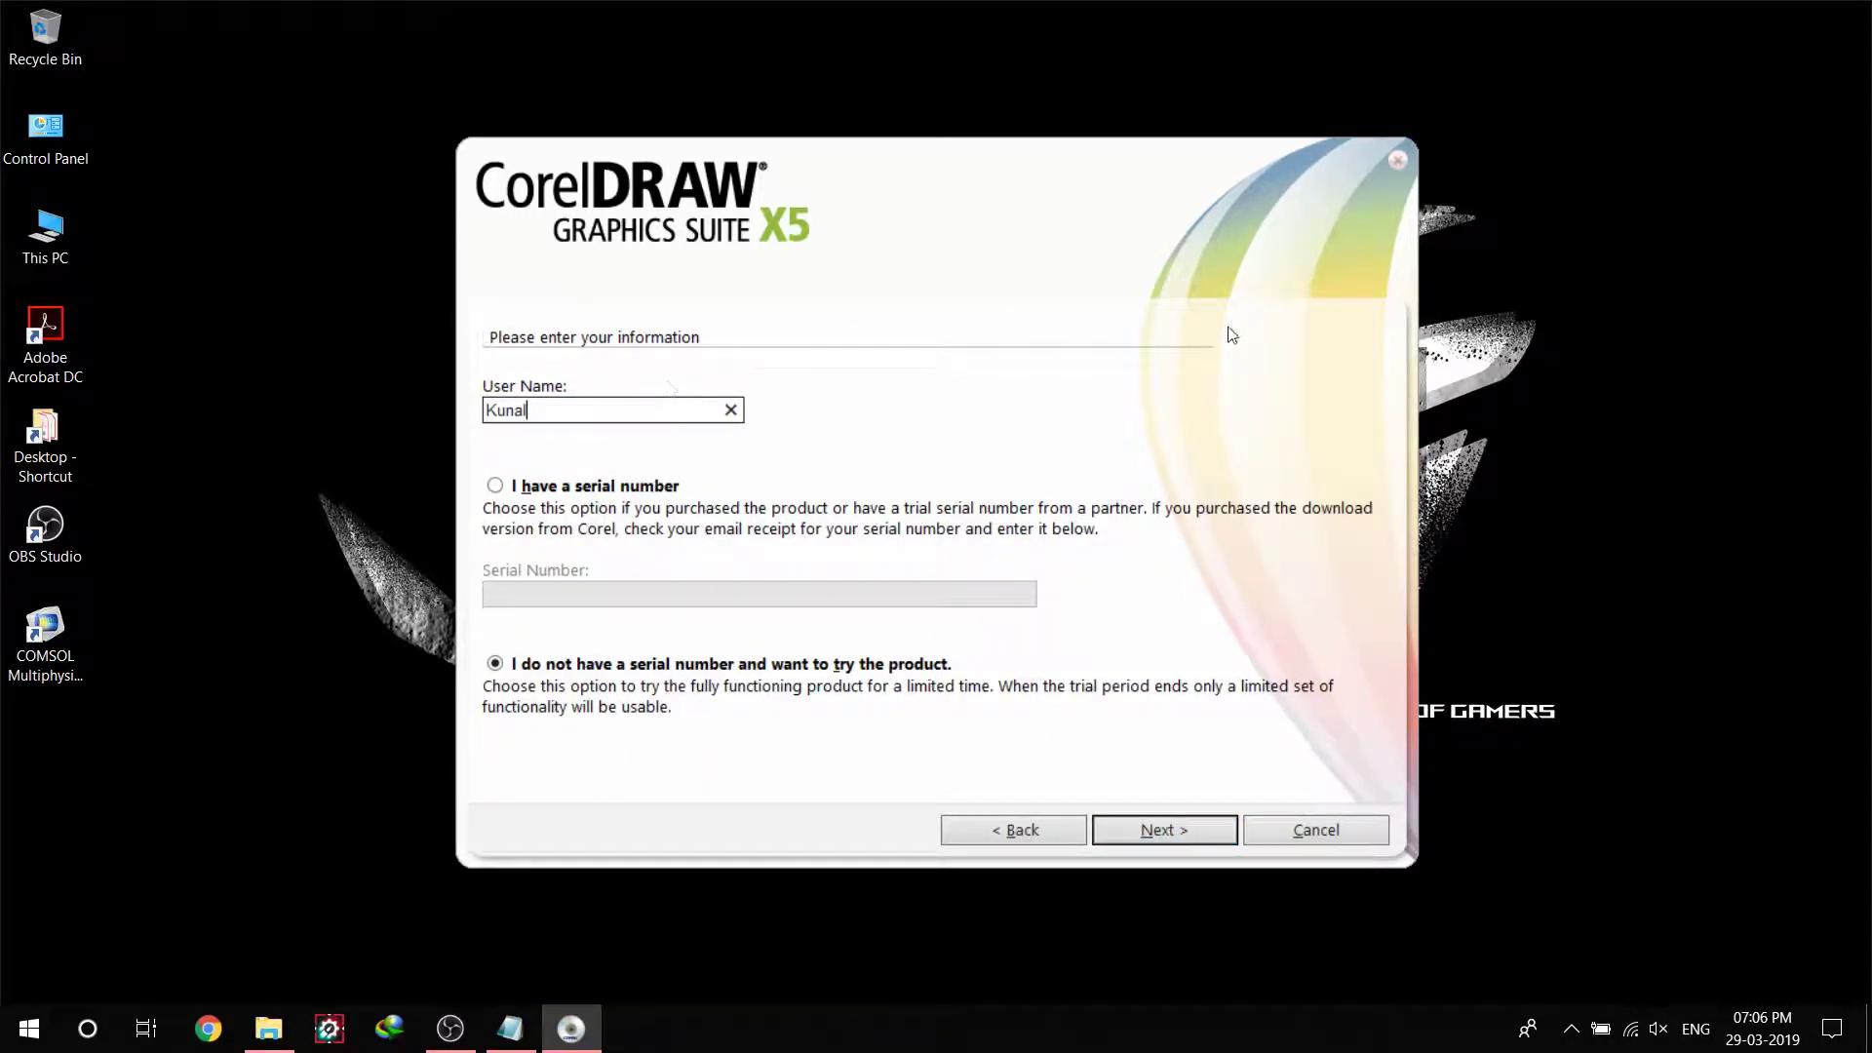
pyautogui.write('Kumar')
pyautogui.click(1187, 827)
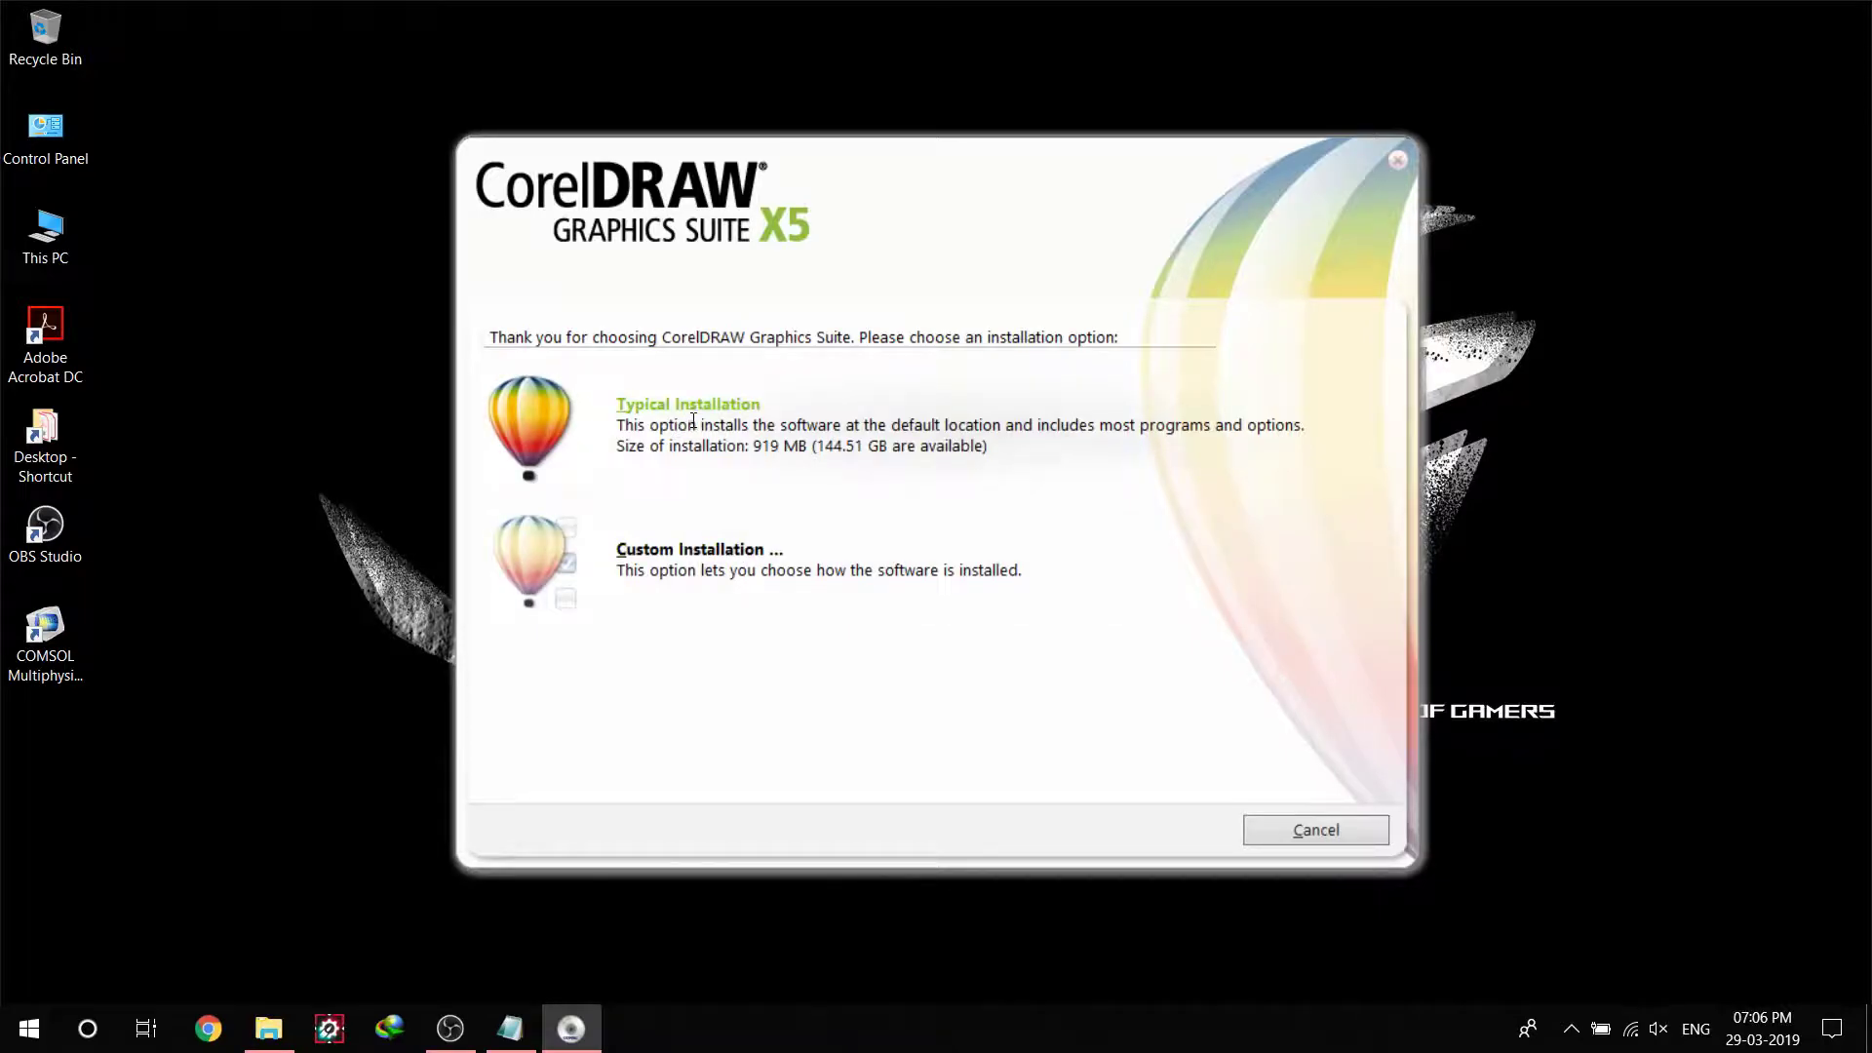
# - Run the Typical Installation of CorelDRAW Graphics Suite X5 and exit the setup once it completes
pyautogui.click(974, 454)
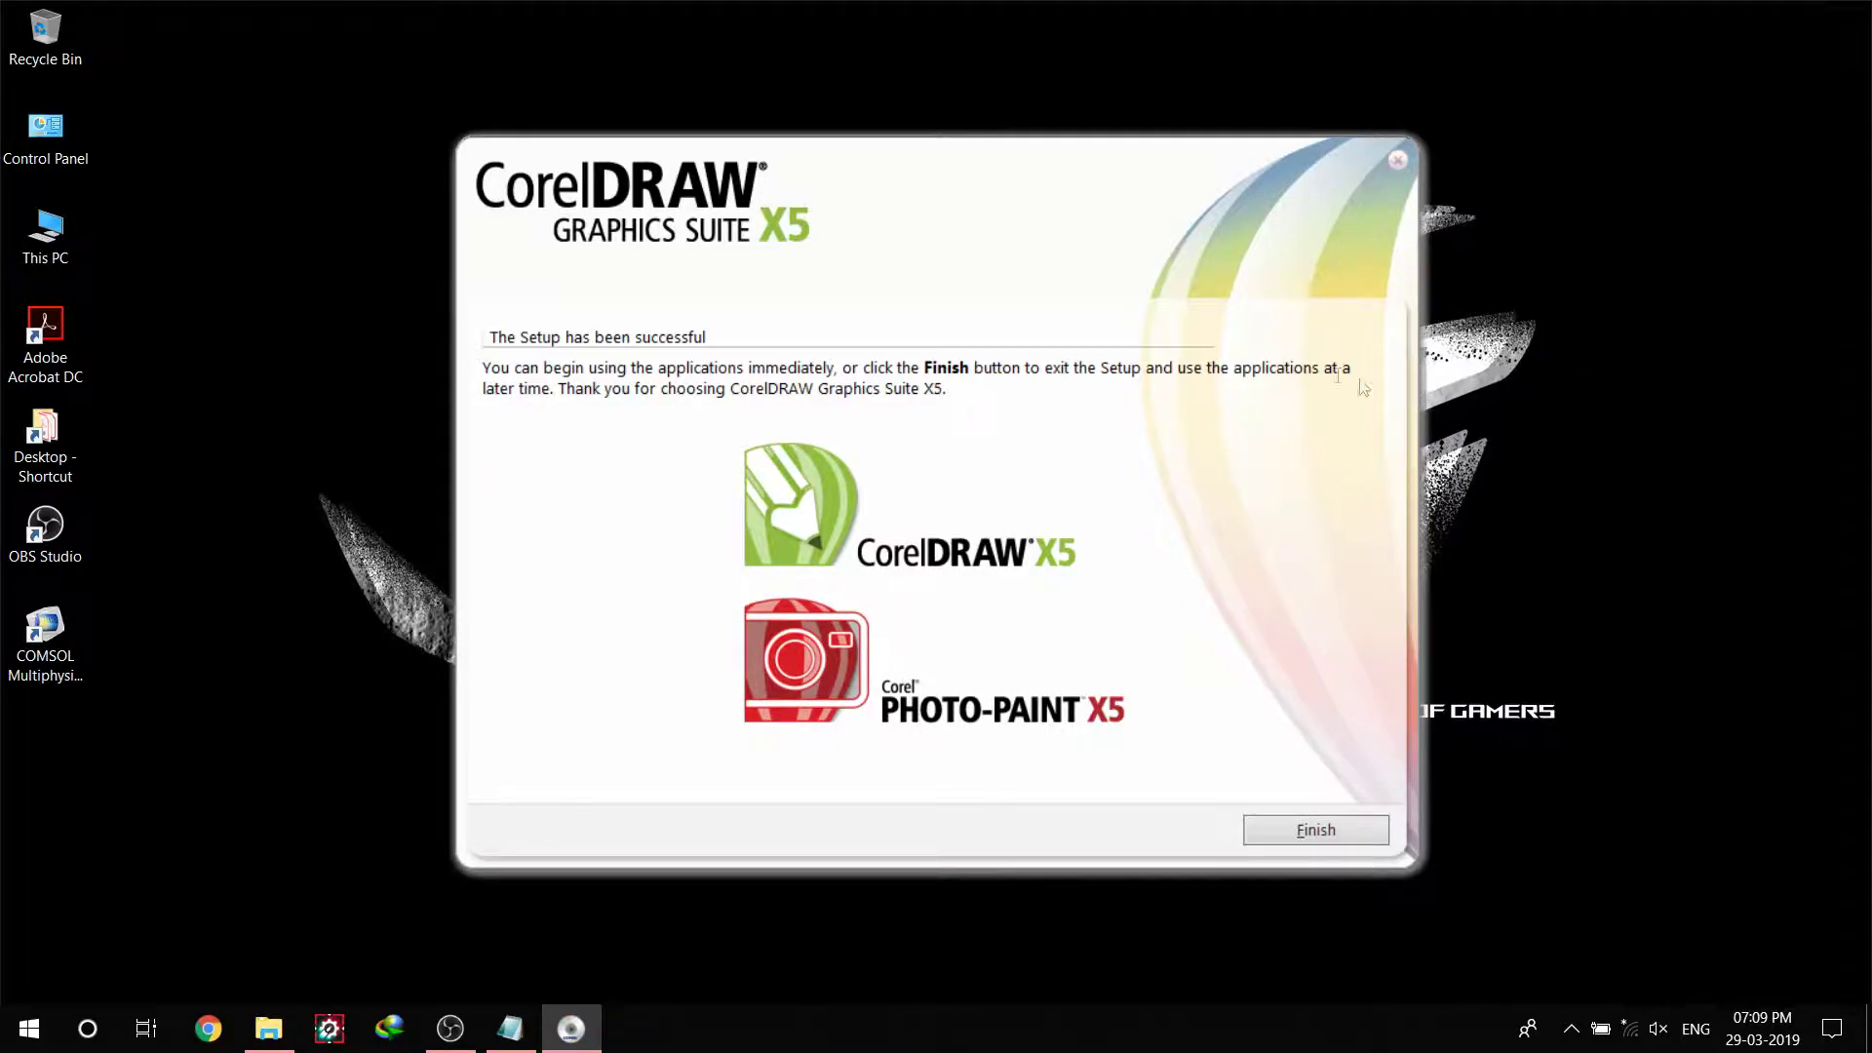
pyautogui.click(1324, 828)
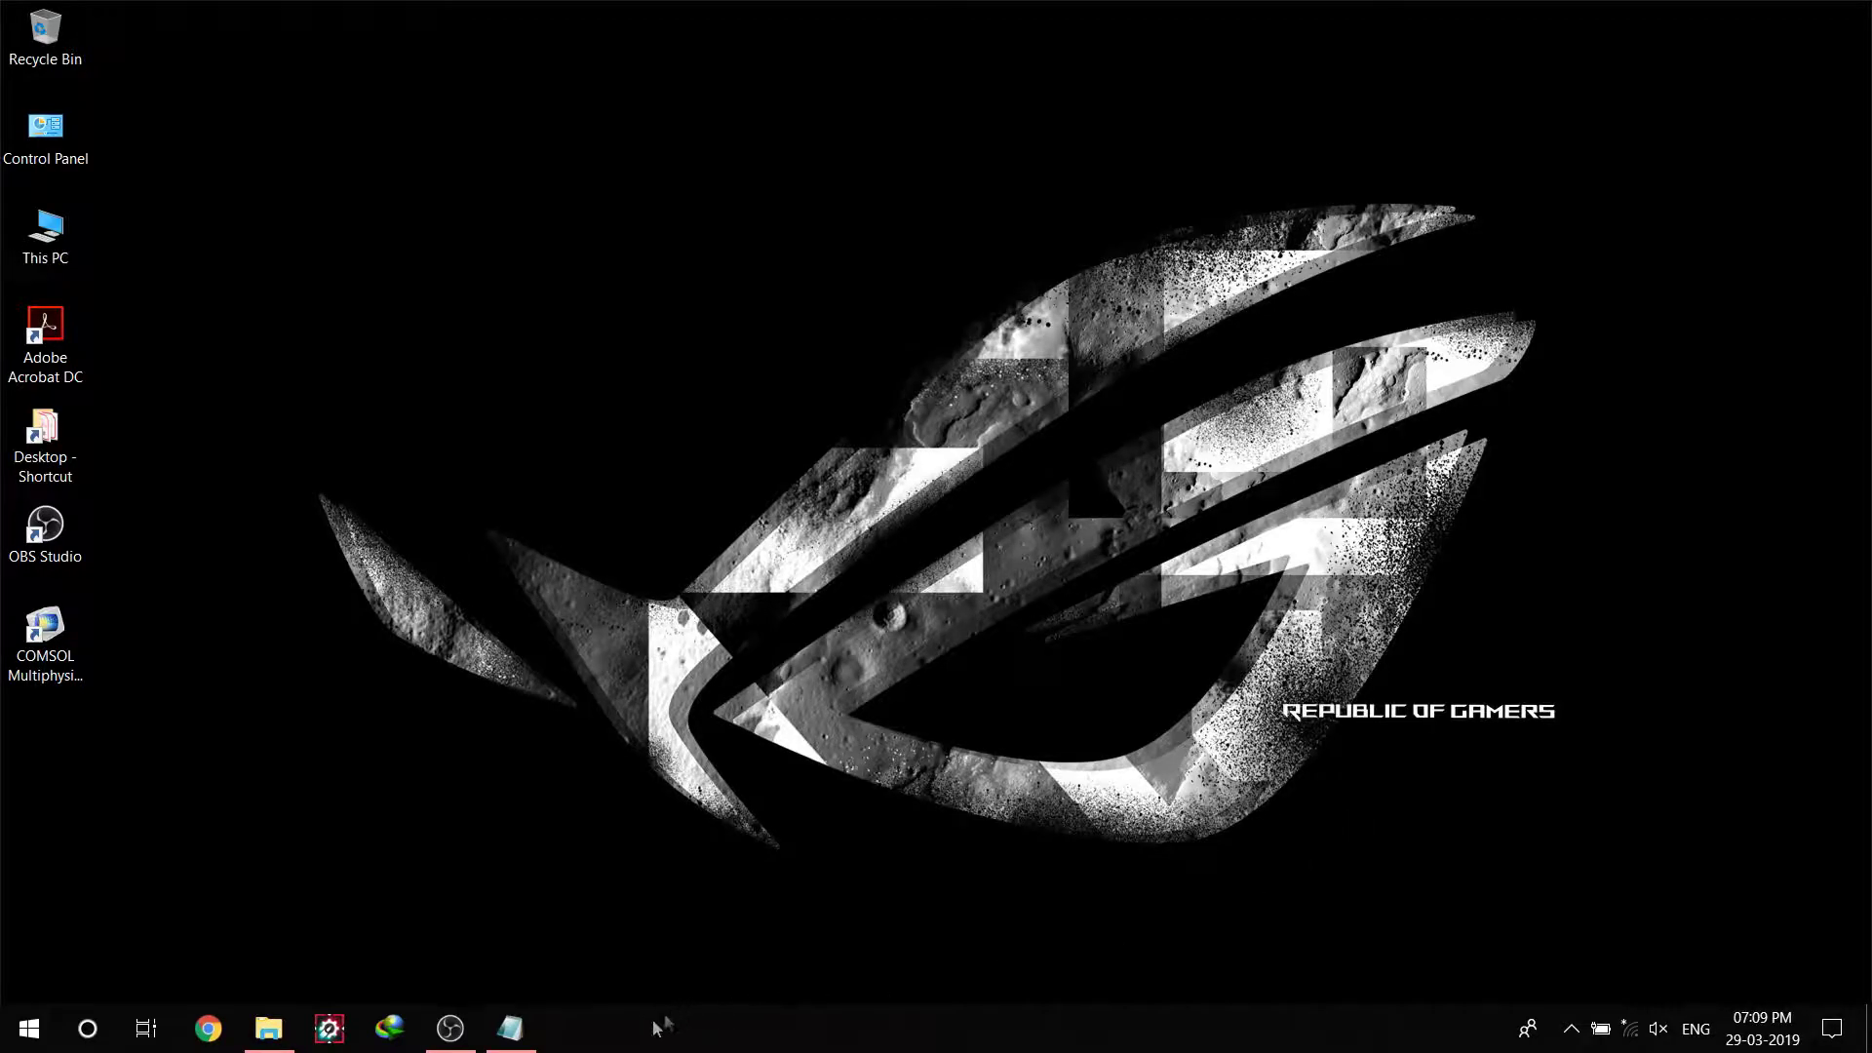
# - Bring up the Readme file and read its second instruction about the RemoveProtexis.cmd batch file
pyautogui.click(510, 1030)
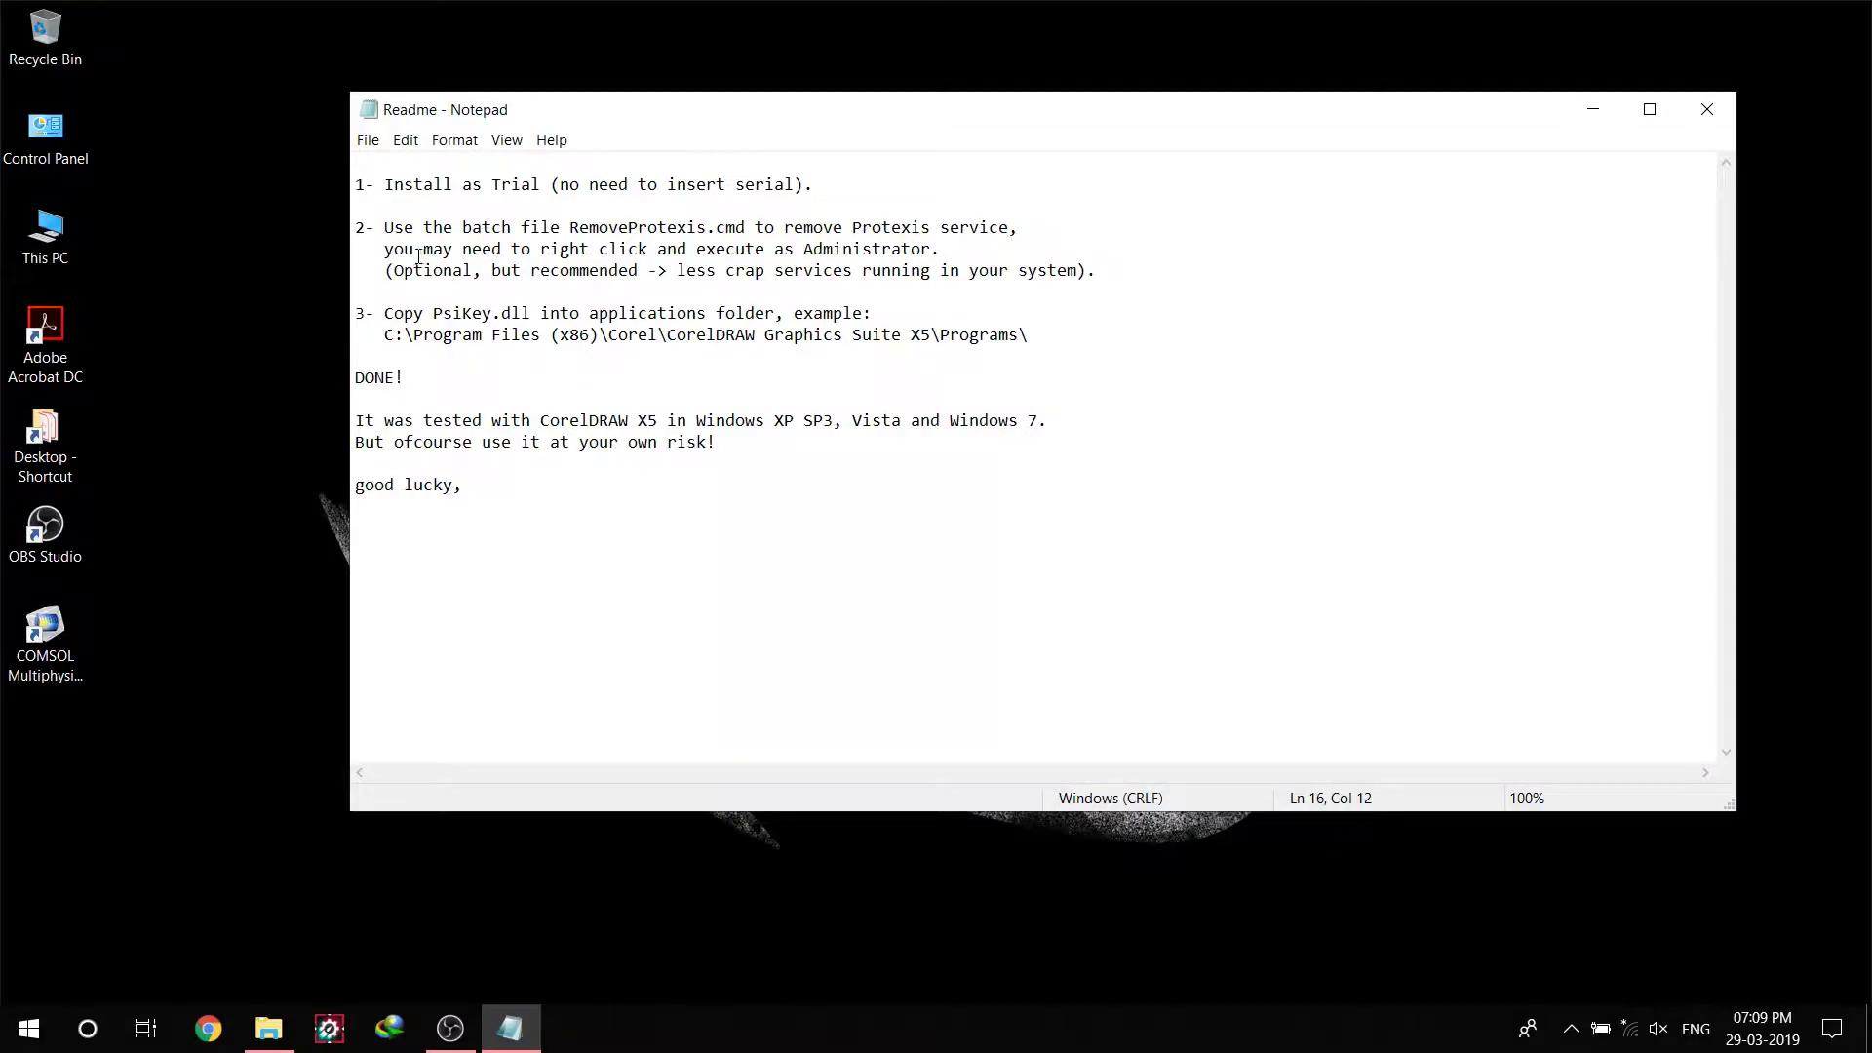
pyautogui.moveTo(382, 226); pyautogui.dragTo(579, 213)
pyautogui.click(396, 222)
pyautogui.moveTo(388, 227); pyautogui.dragTo(1035, 224)
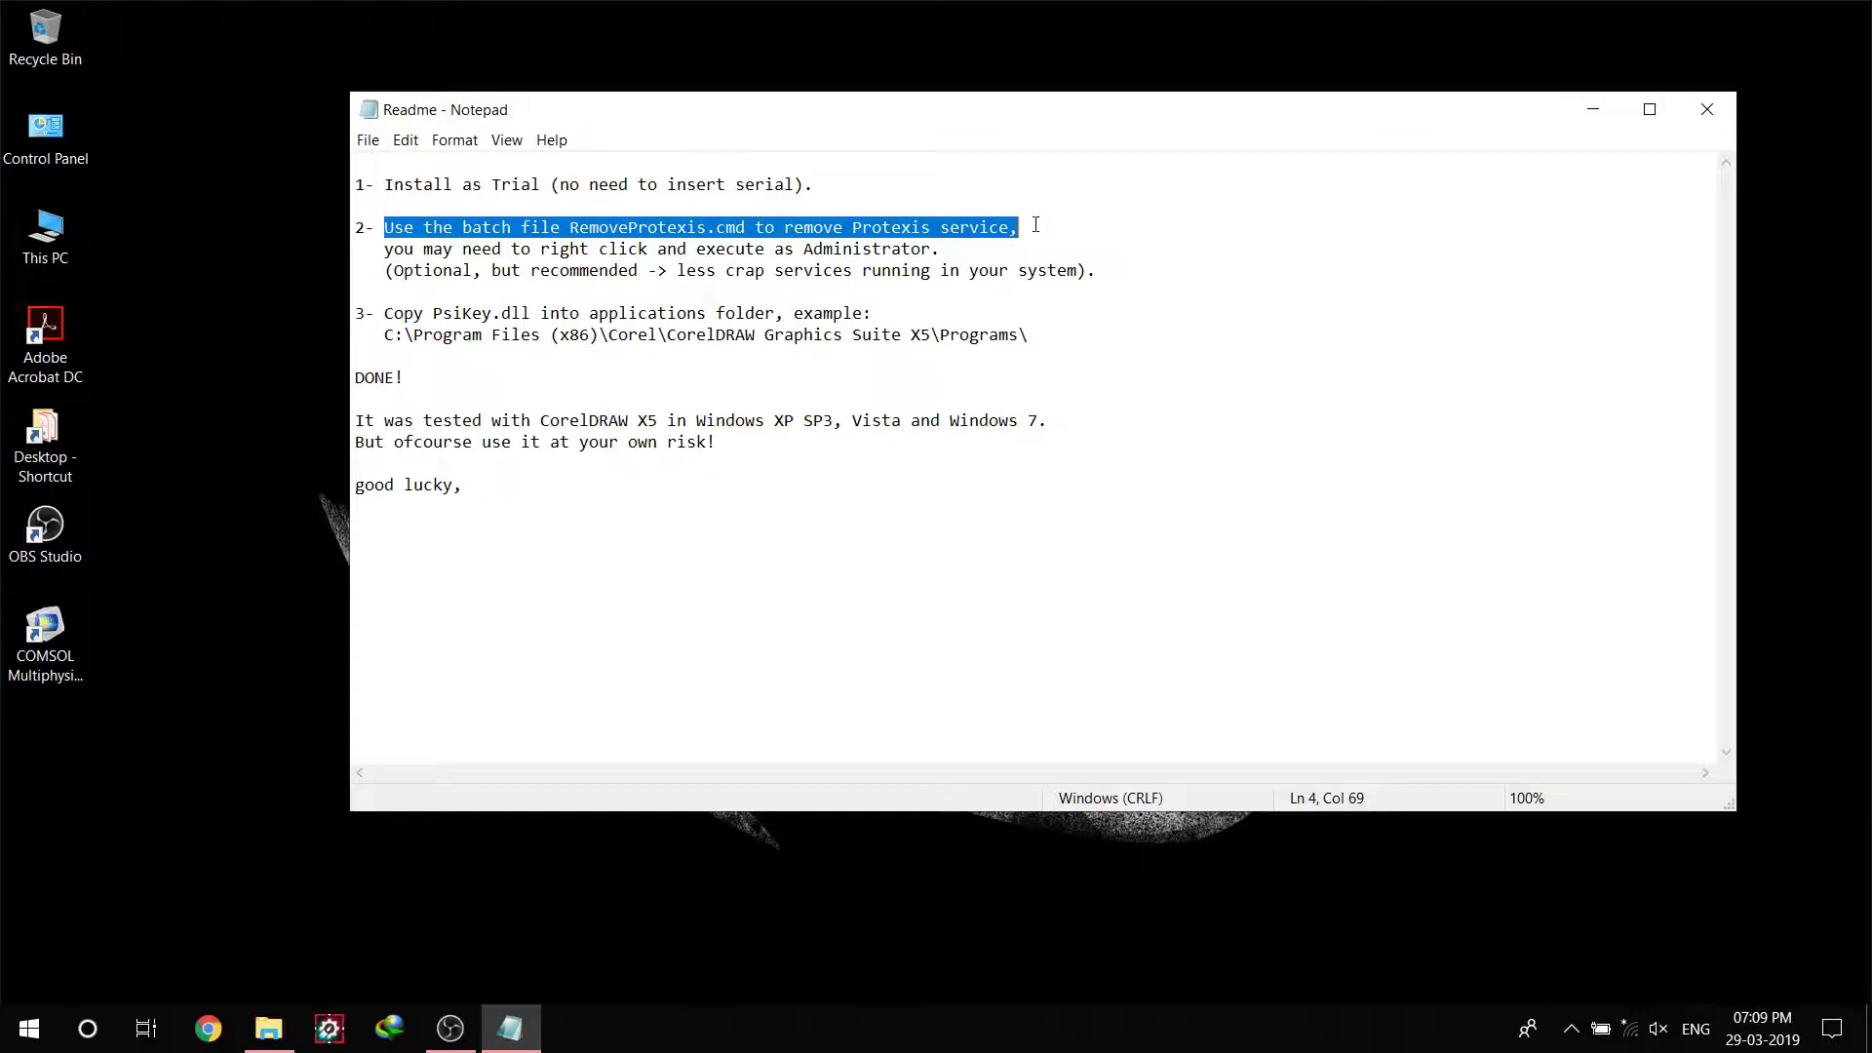
pyautogui.click(554, 381)
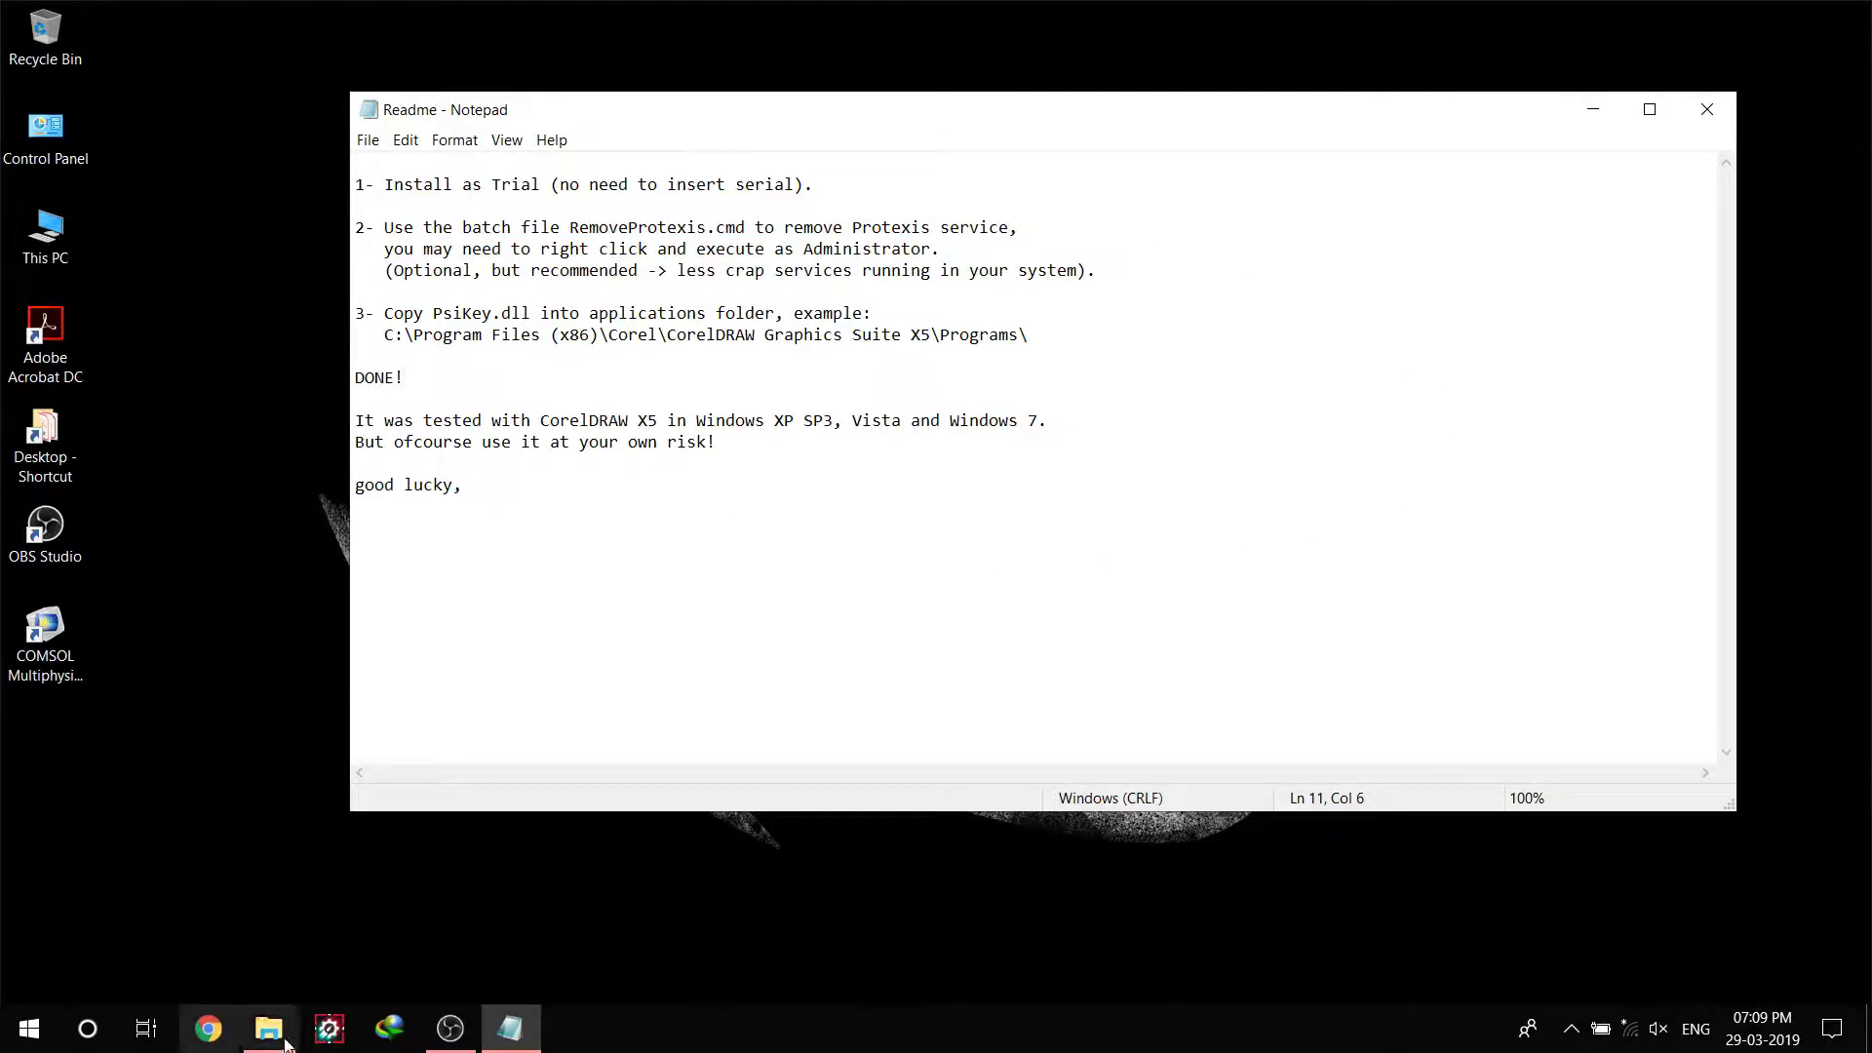
# - Run RemoveProtexis as administrator from the inner X15crk folder in Corel DRAW X5 and dismiss its command window
pyautogui.moveTo(268, 1026)
pyautogui.click(279, 972)
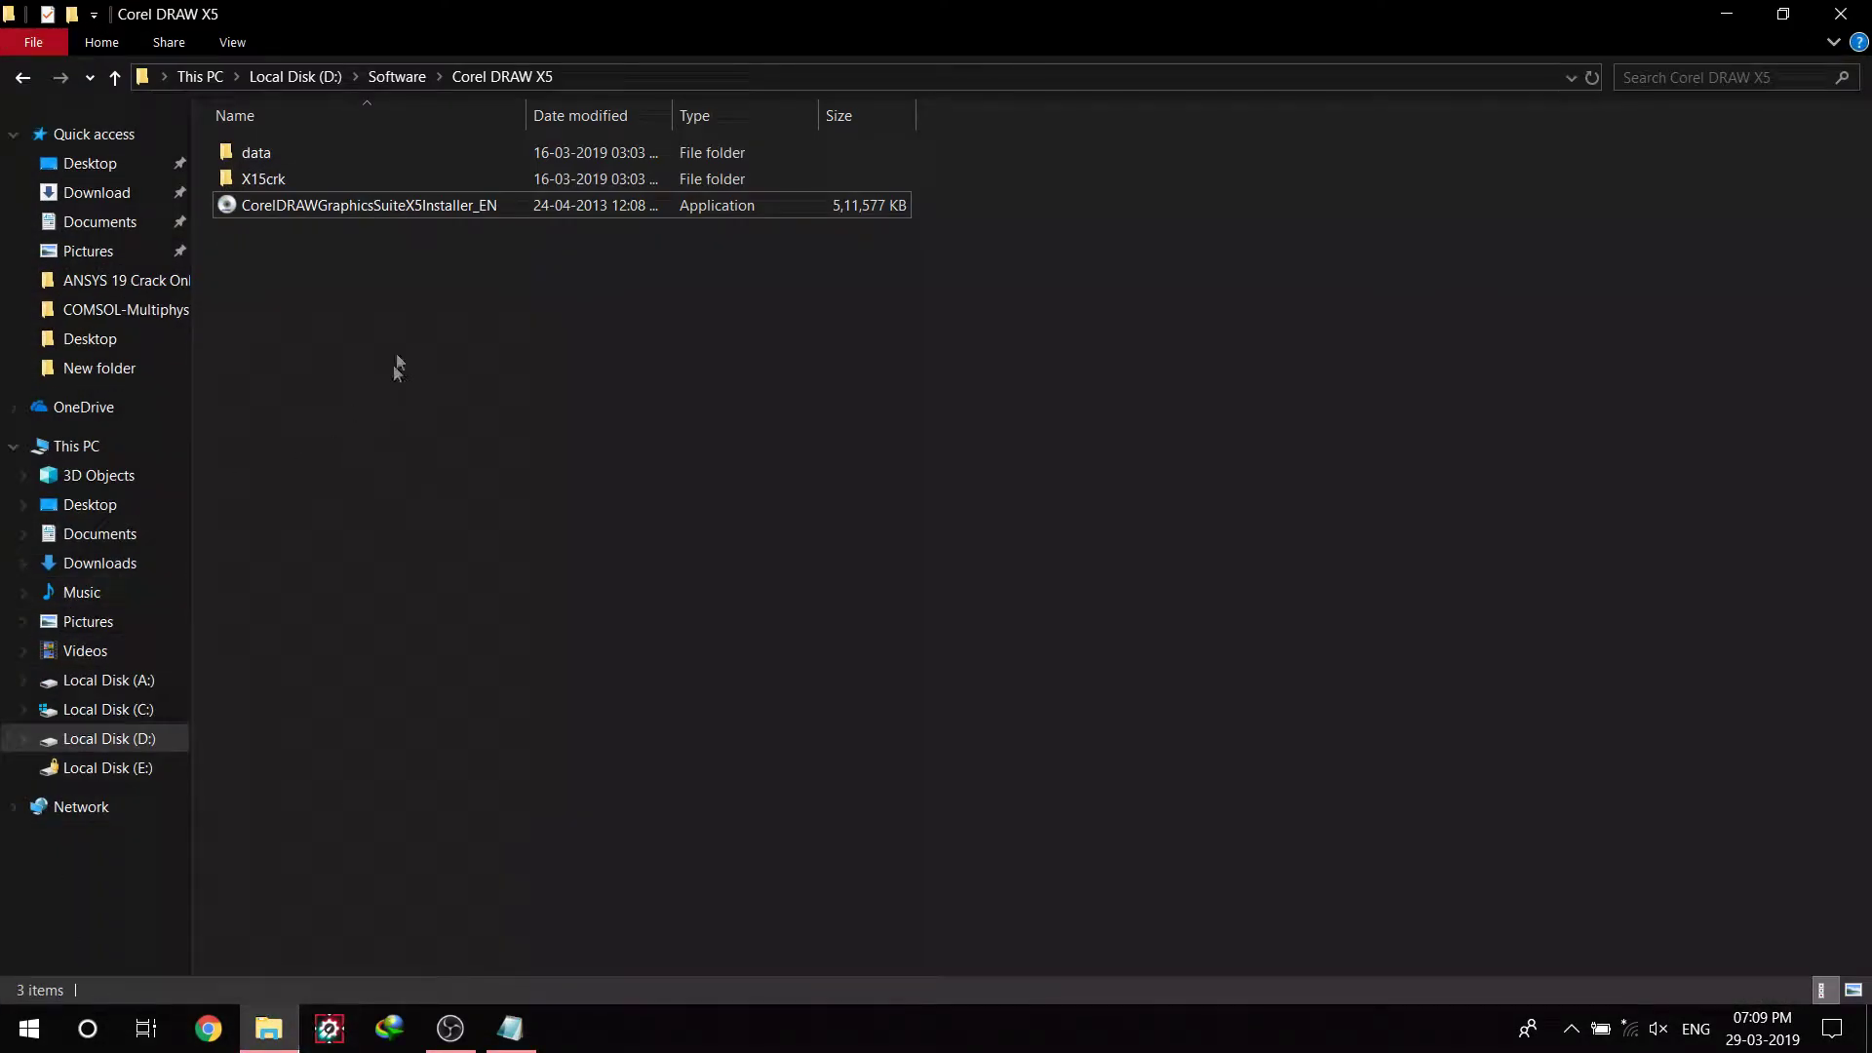
pyautogui.doubleClick(343, 183)
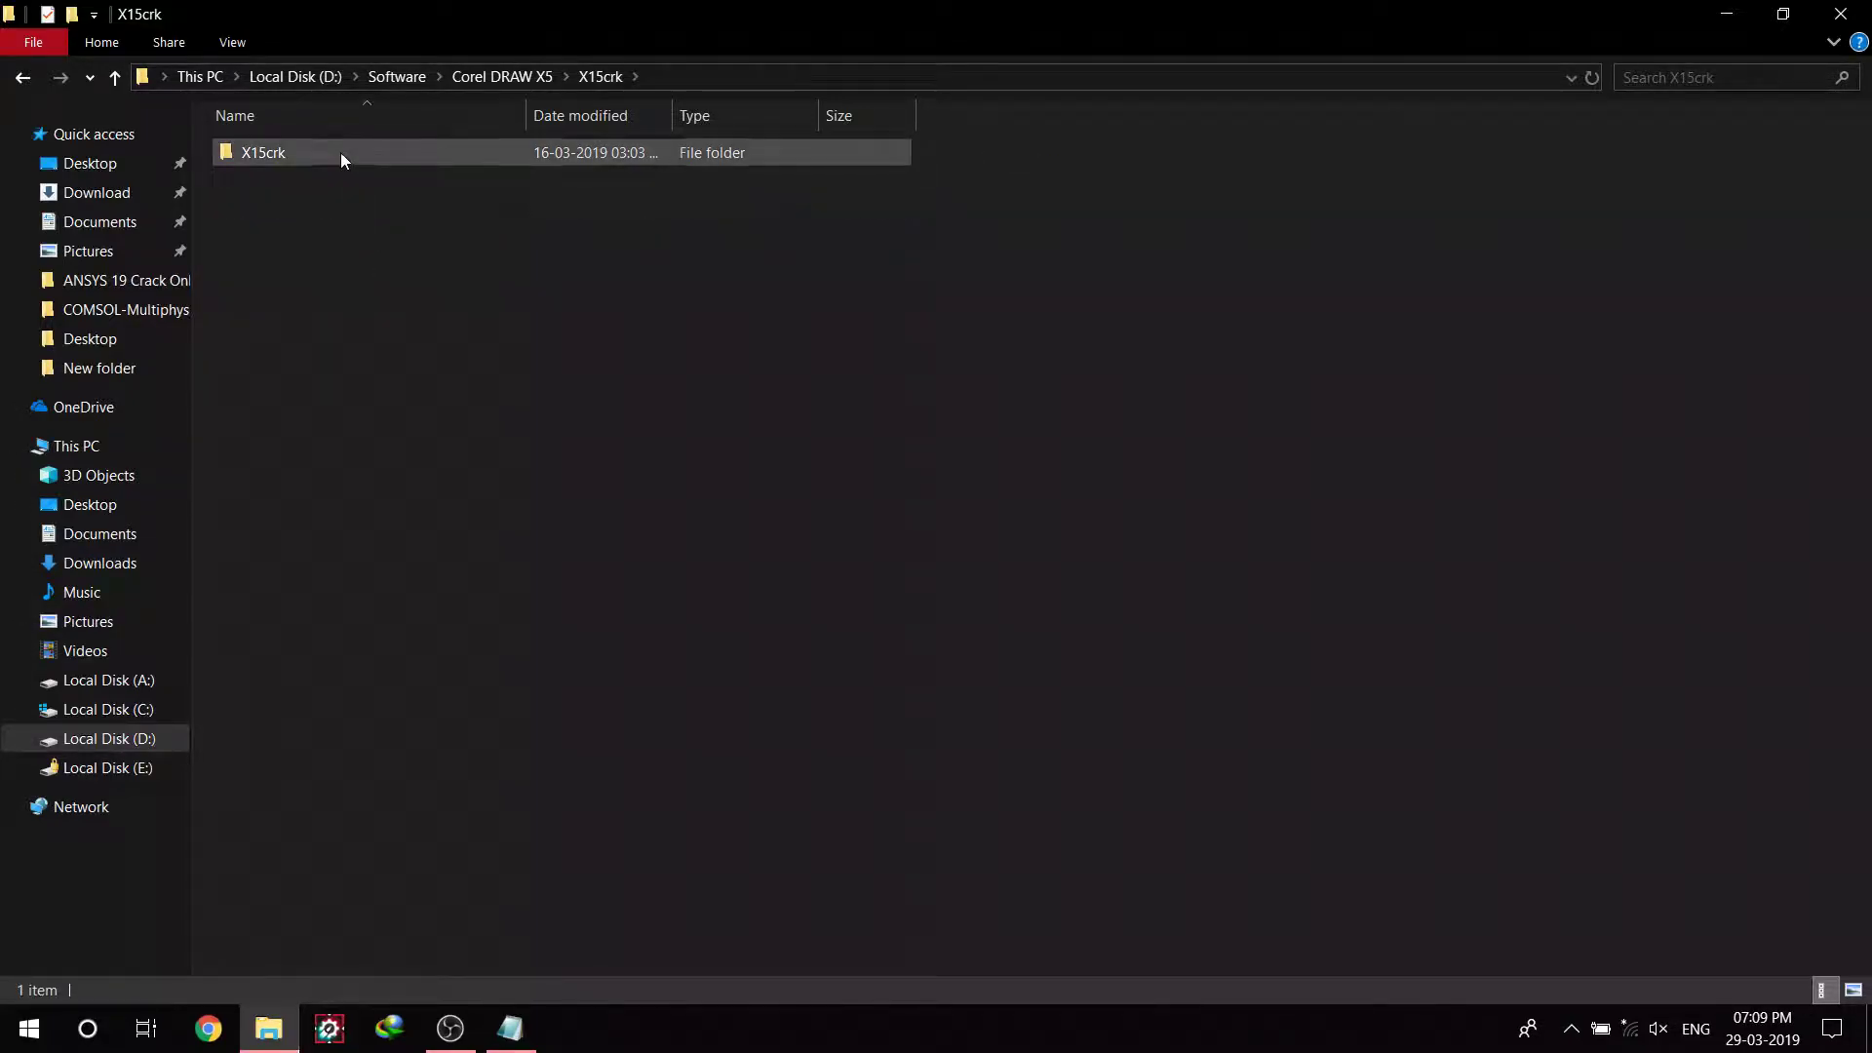
pyautogui.doubleClick(341, 153)
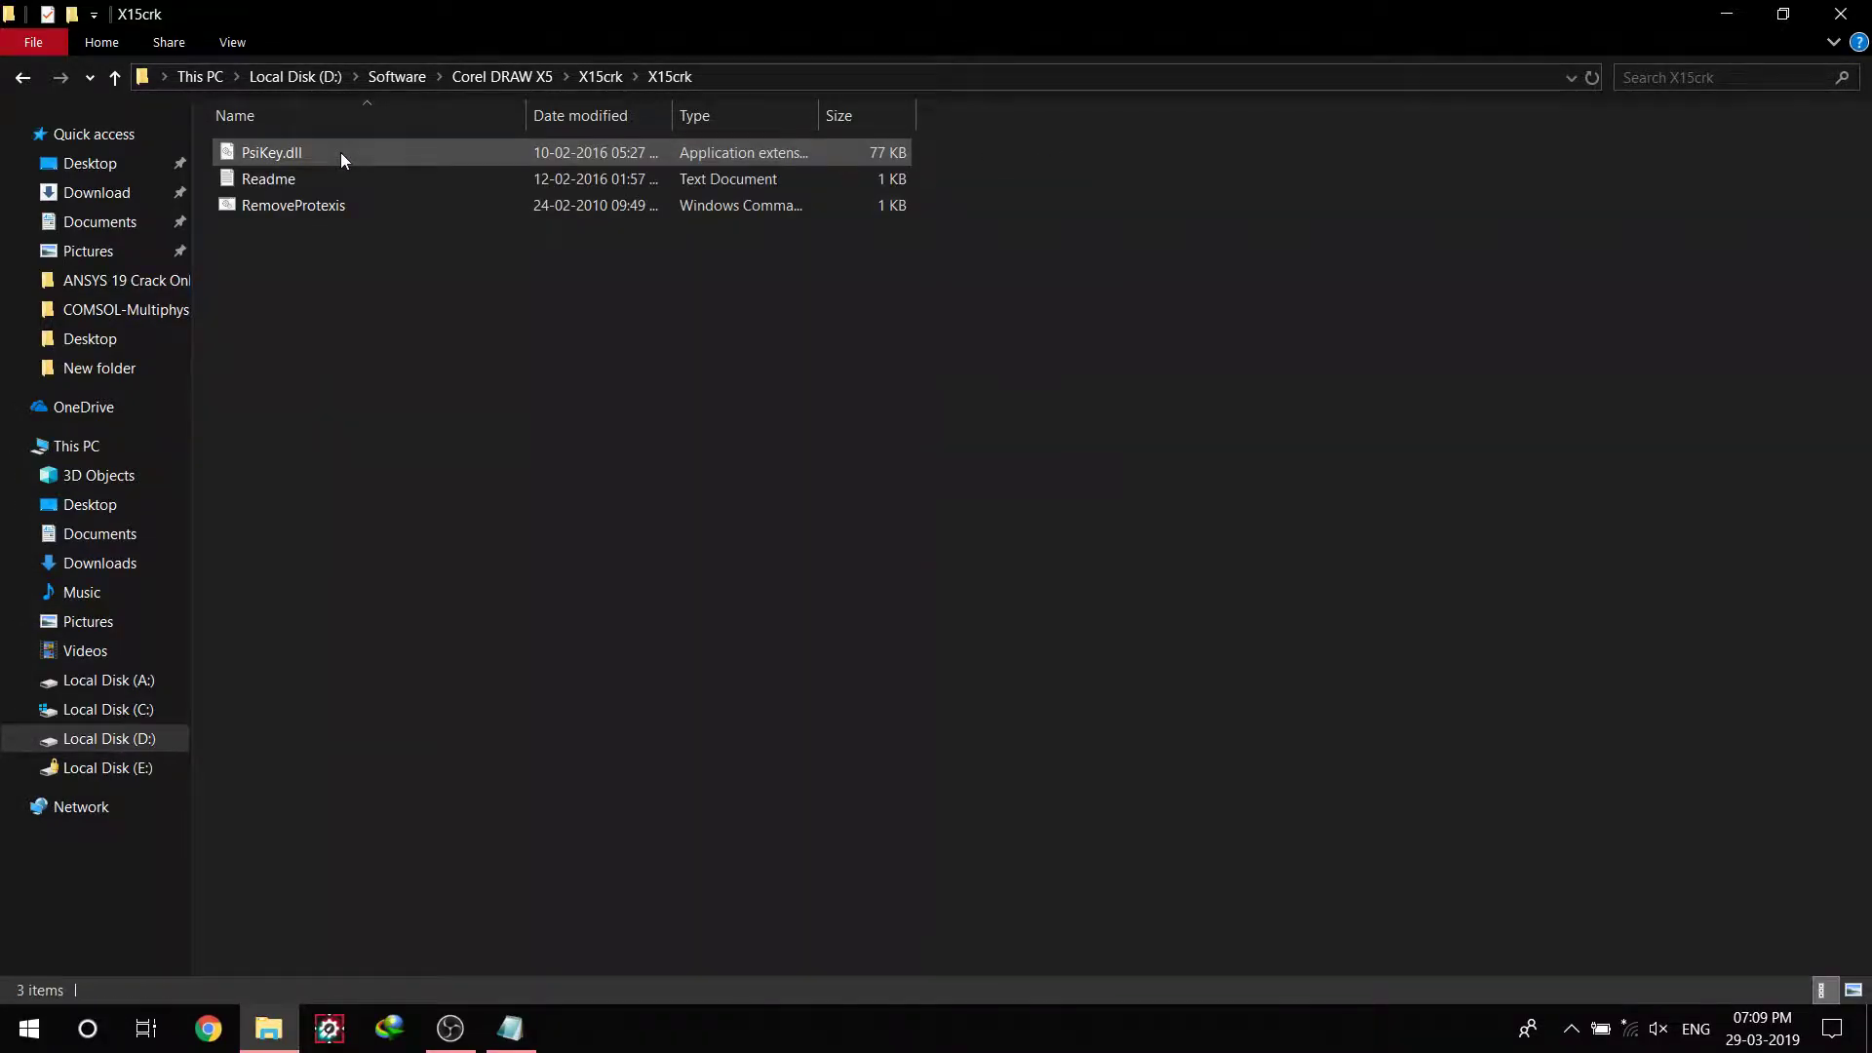
pyautogui.click(360, 209)
pyautogui.rightClick(360, 208)
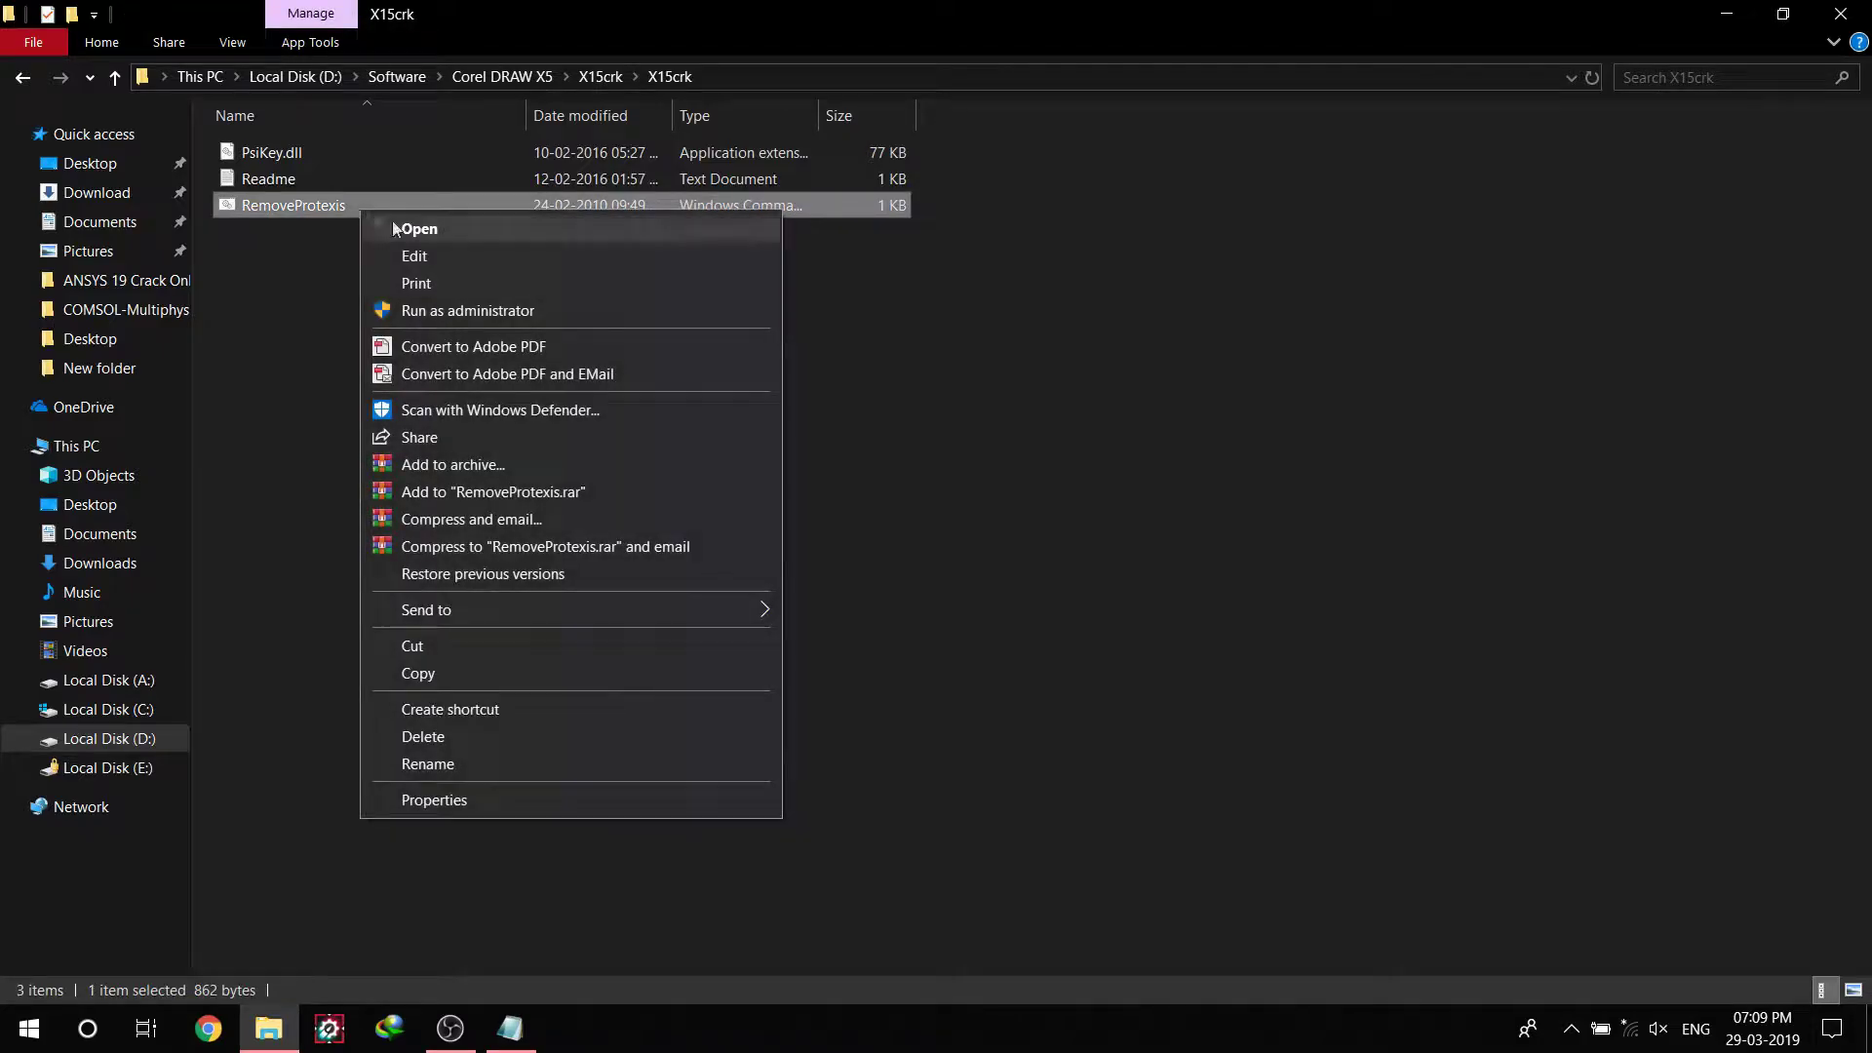
pyautogui.click(458, 309)
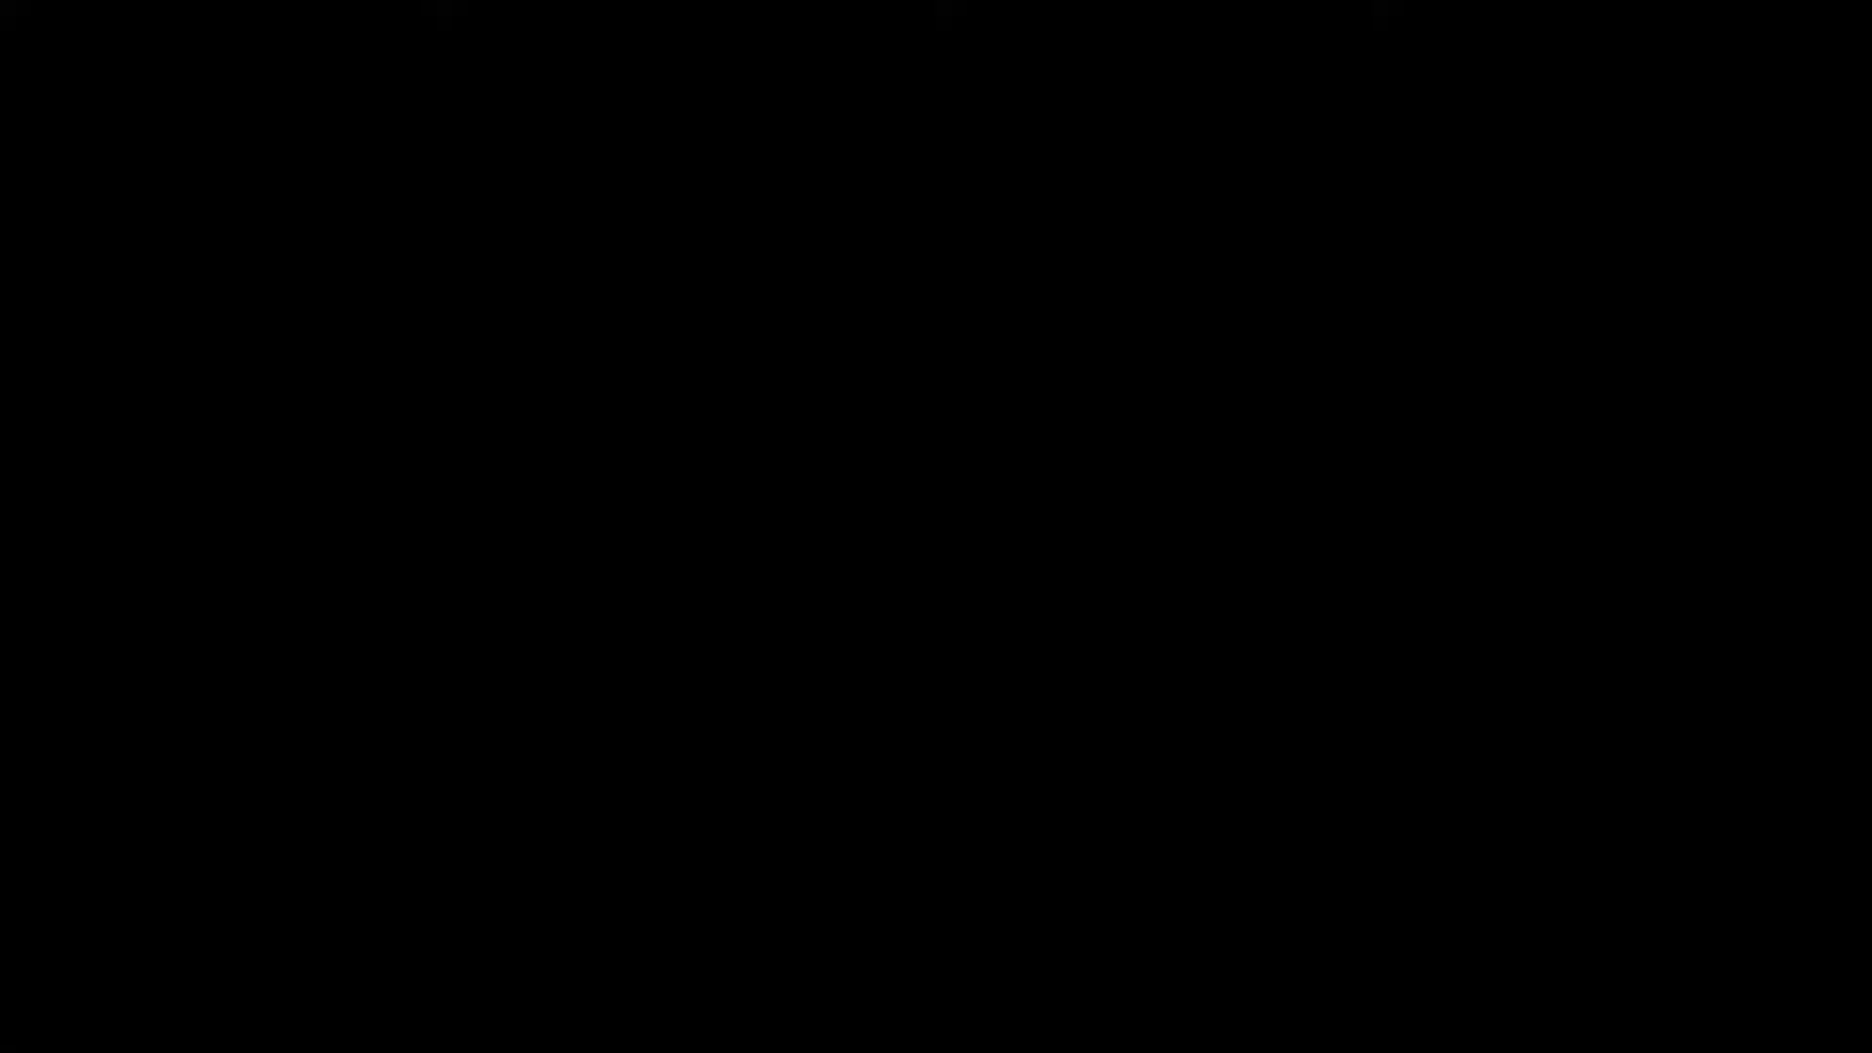
pyautogui.click(763, 667)
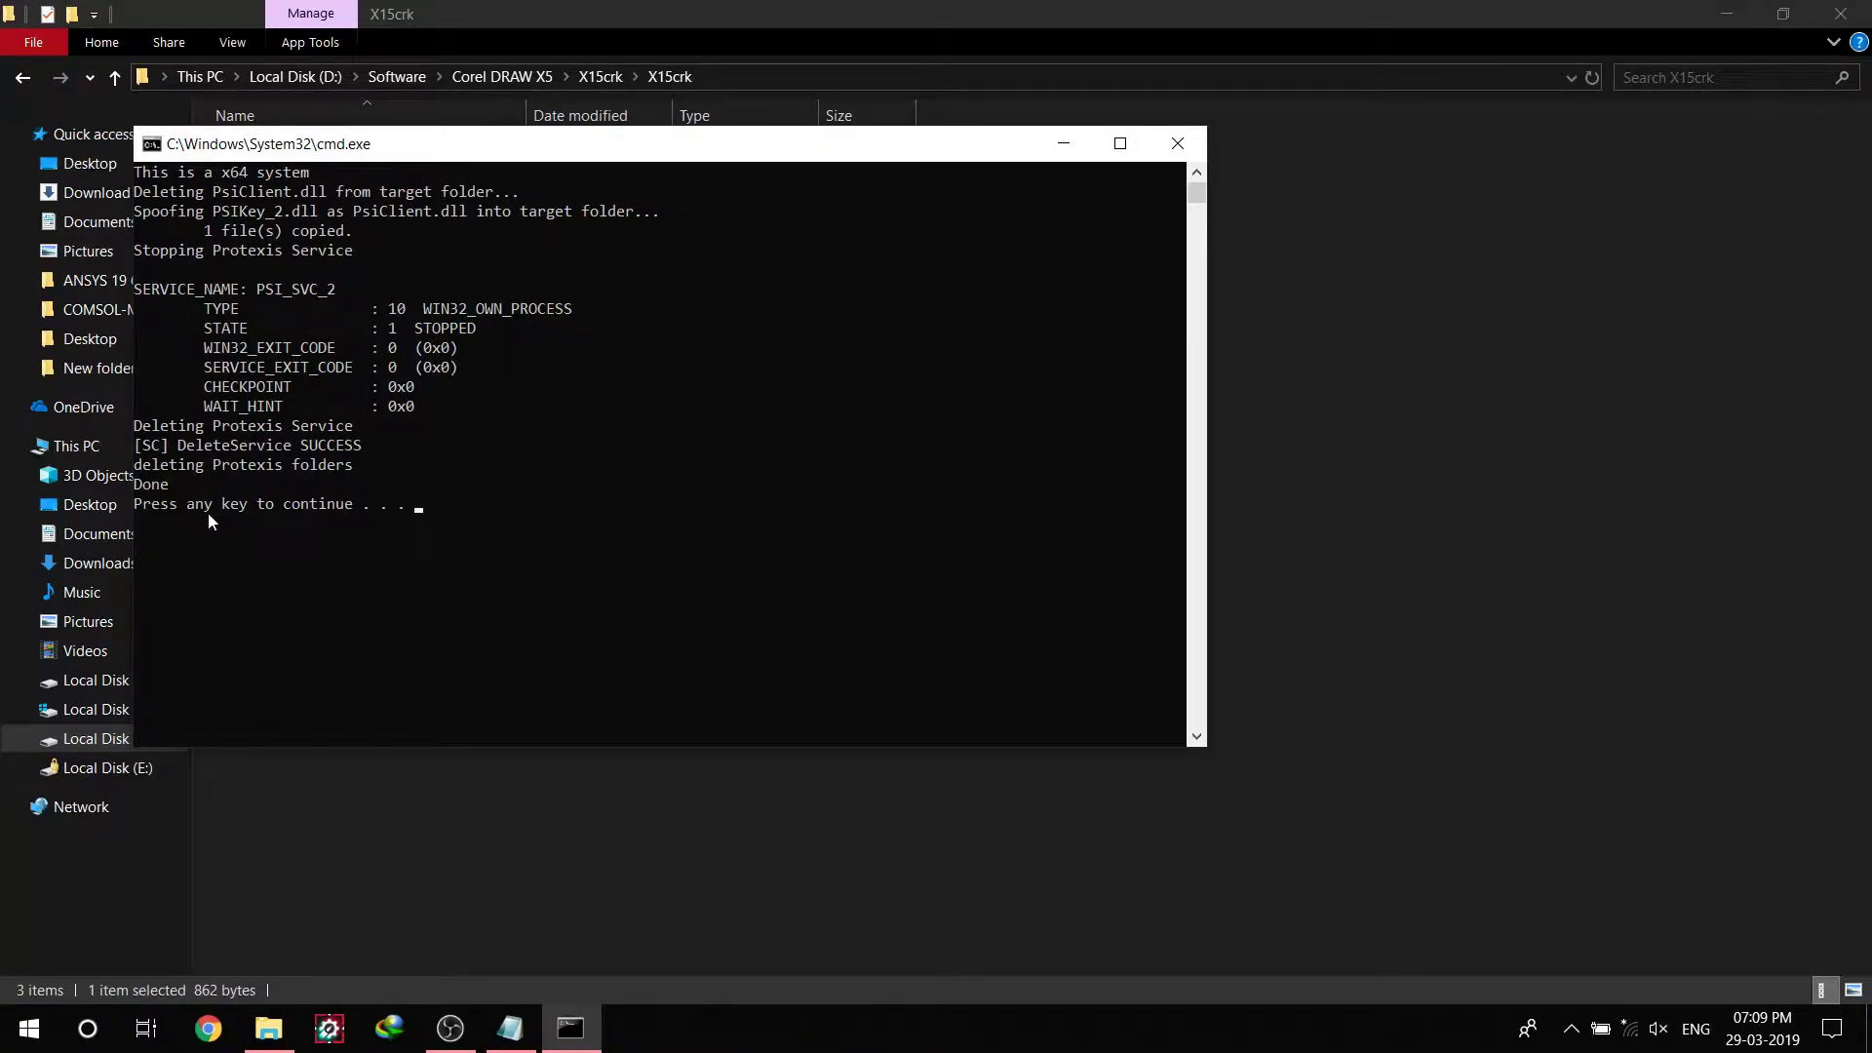
pyautogui.press('Return')
pyautogui.click(496, 667)
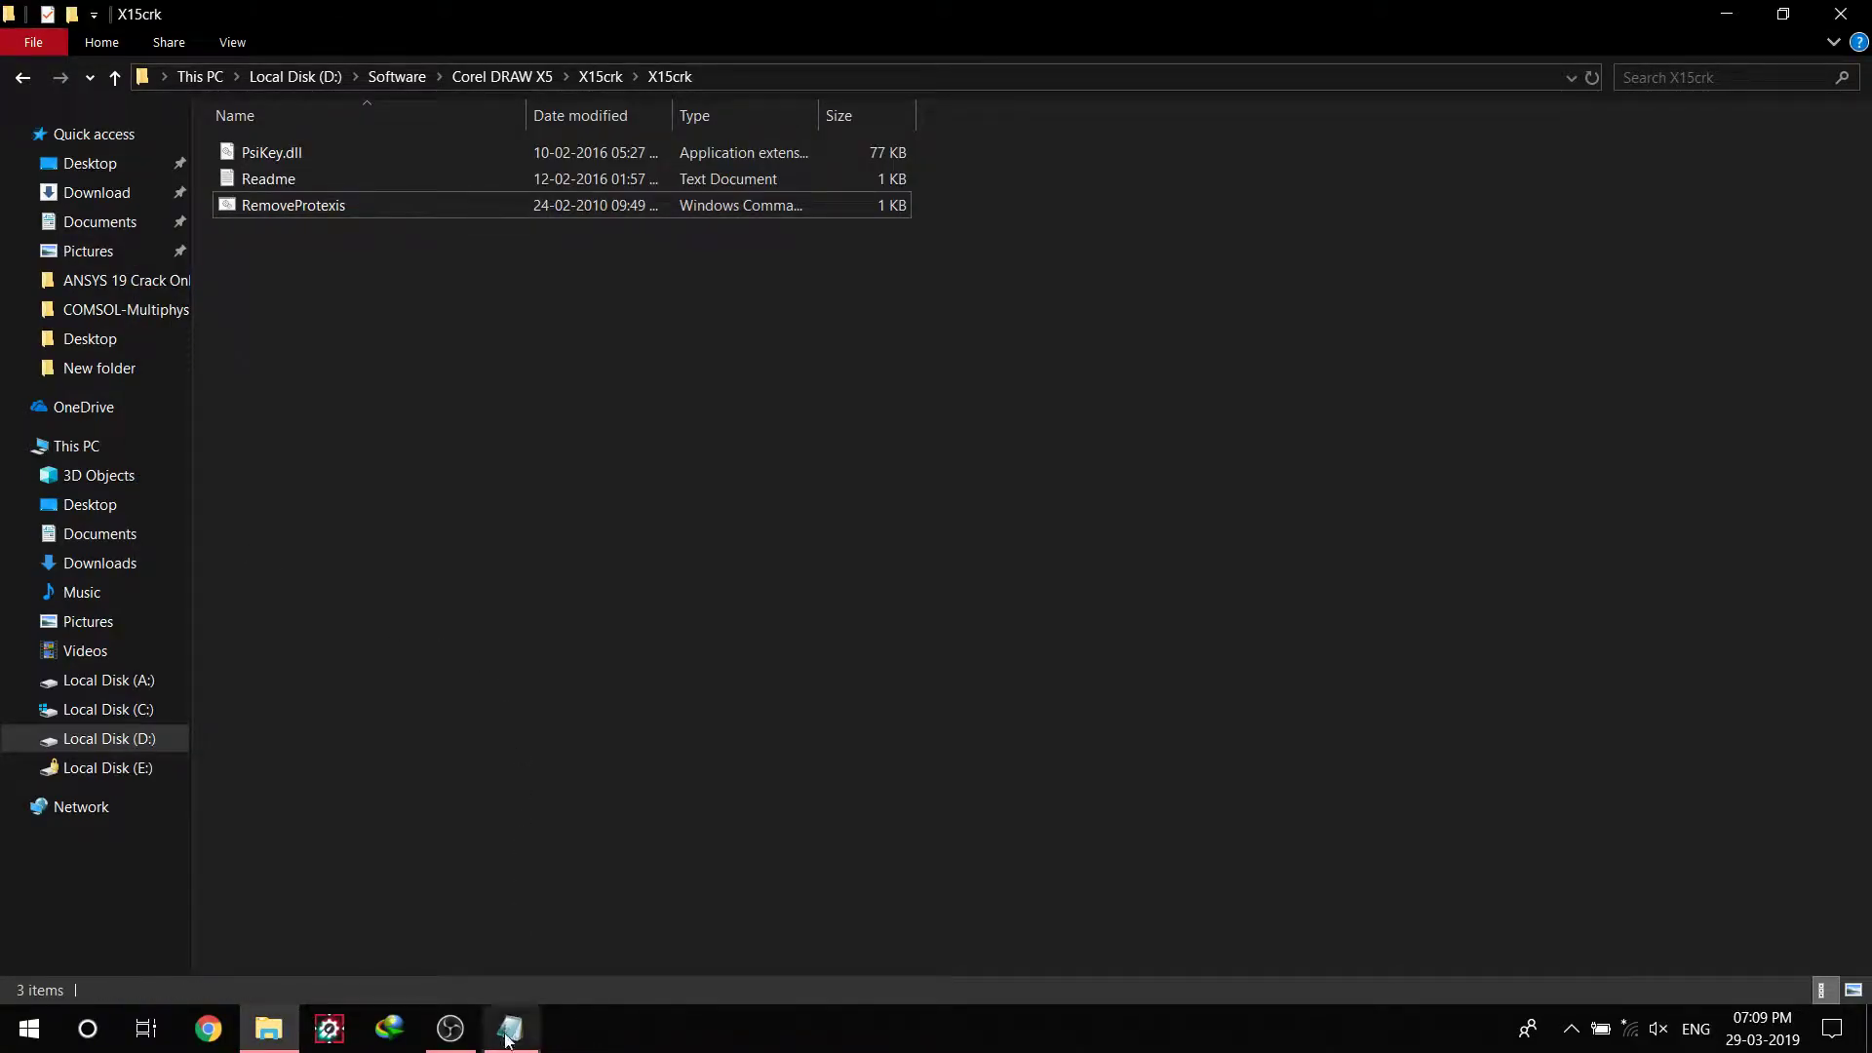
# - Read the third instruction in the Readme and copy PsiKey.dll from the X15crk folder
pyautogui.click(510, 1029)
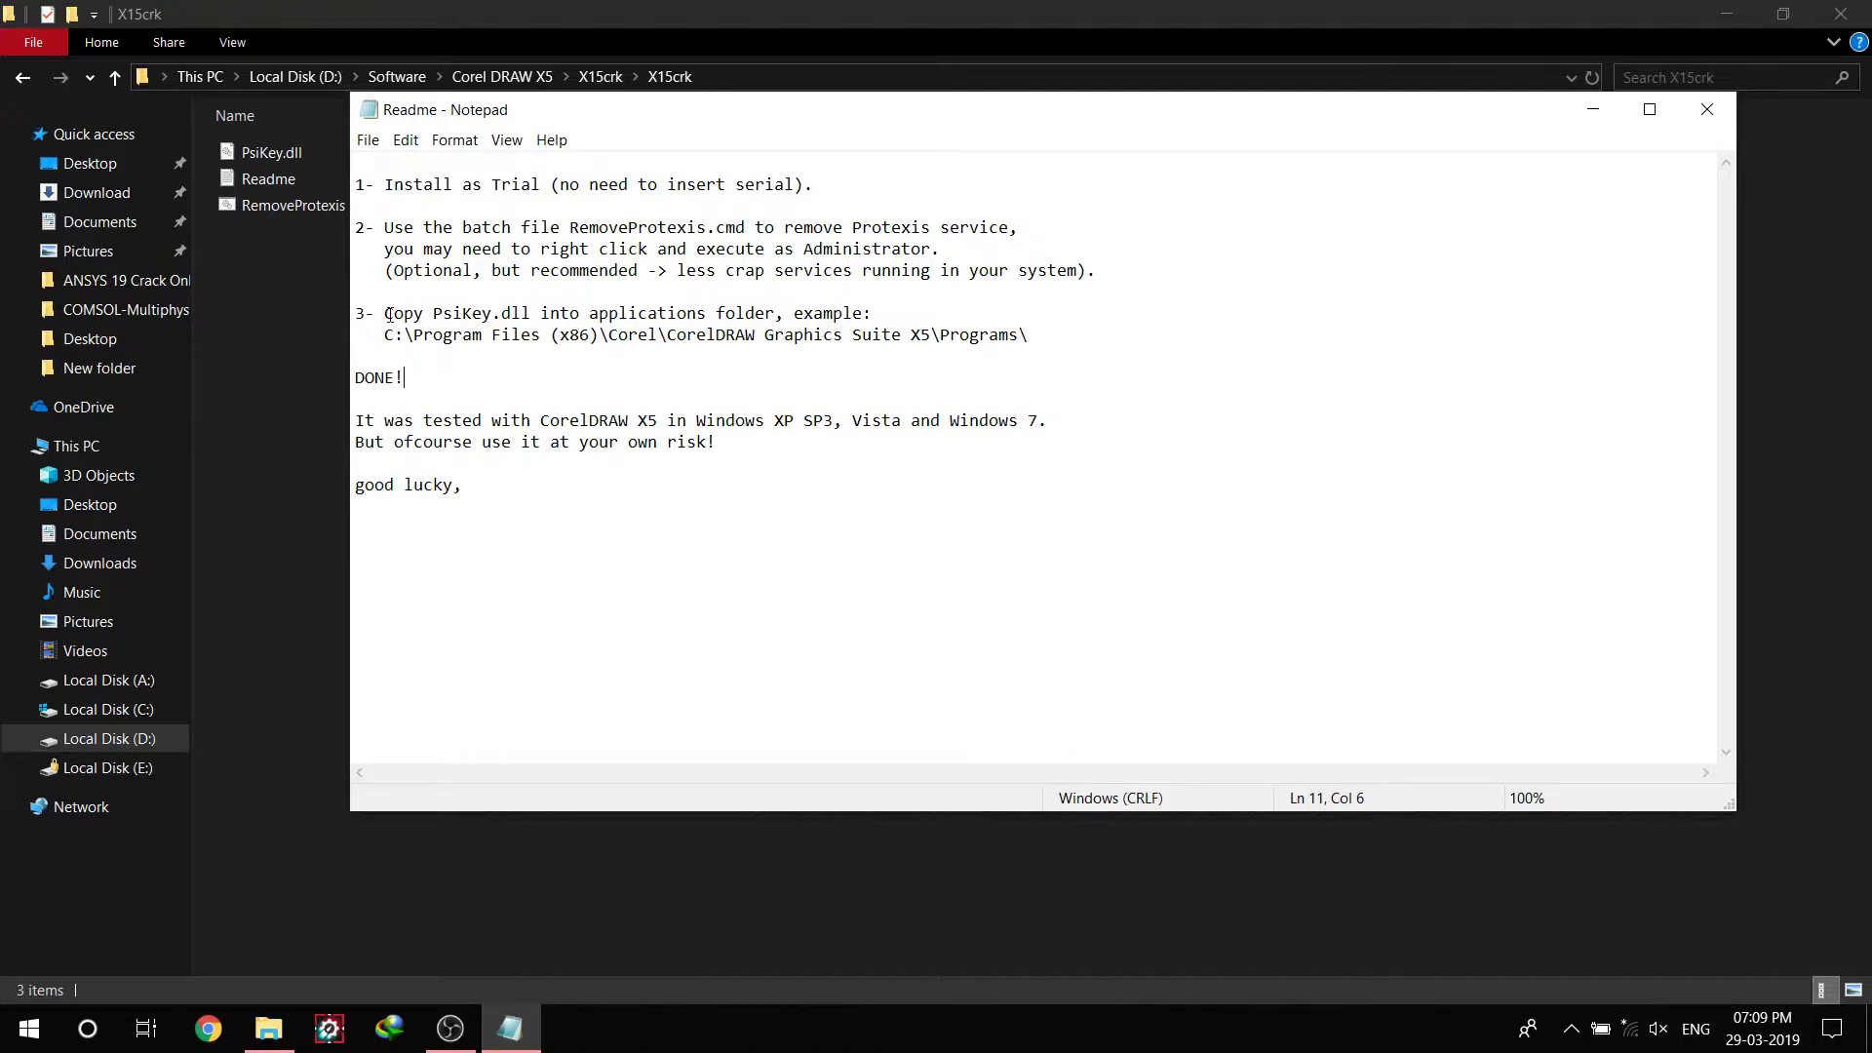
pyautogui.moveTo(386, 312); pyautogui.dragTo(1079, 346)
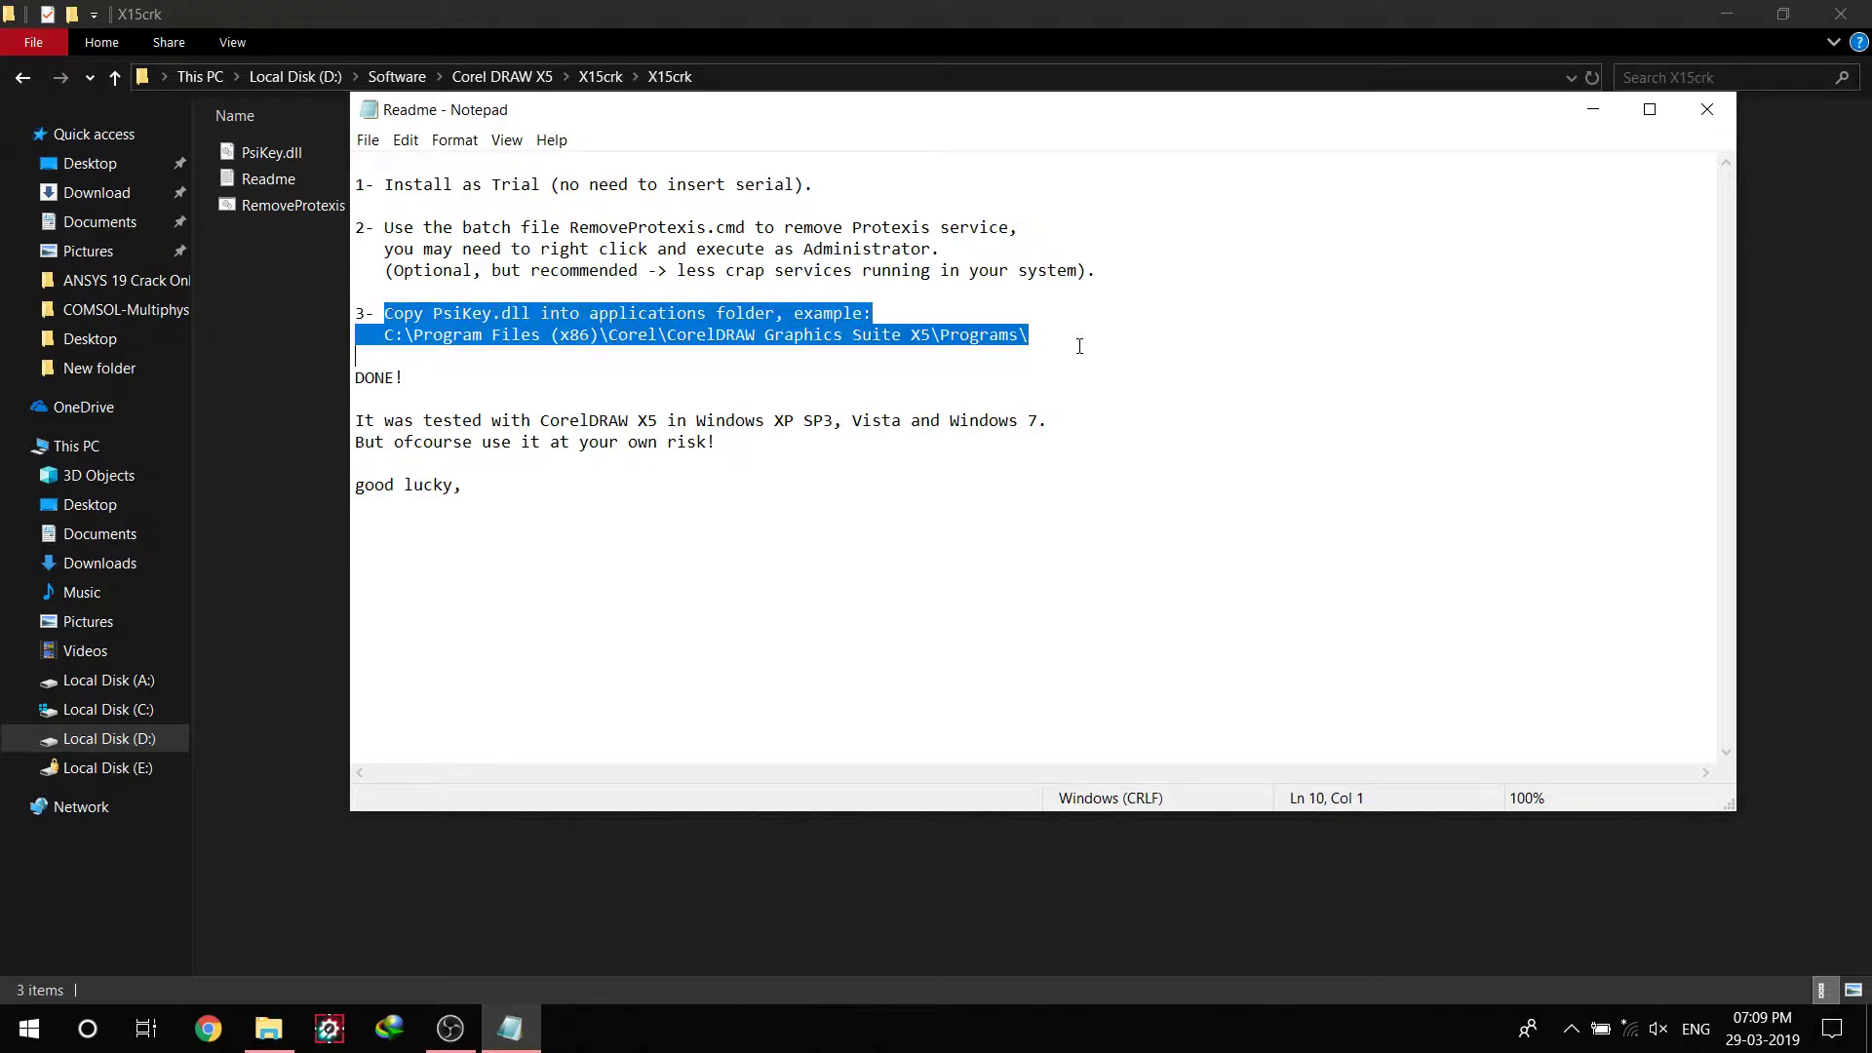
pyautogui.click(589, 351)
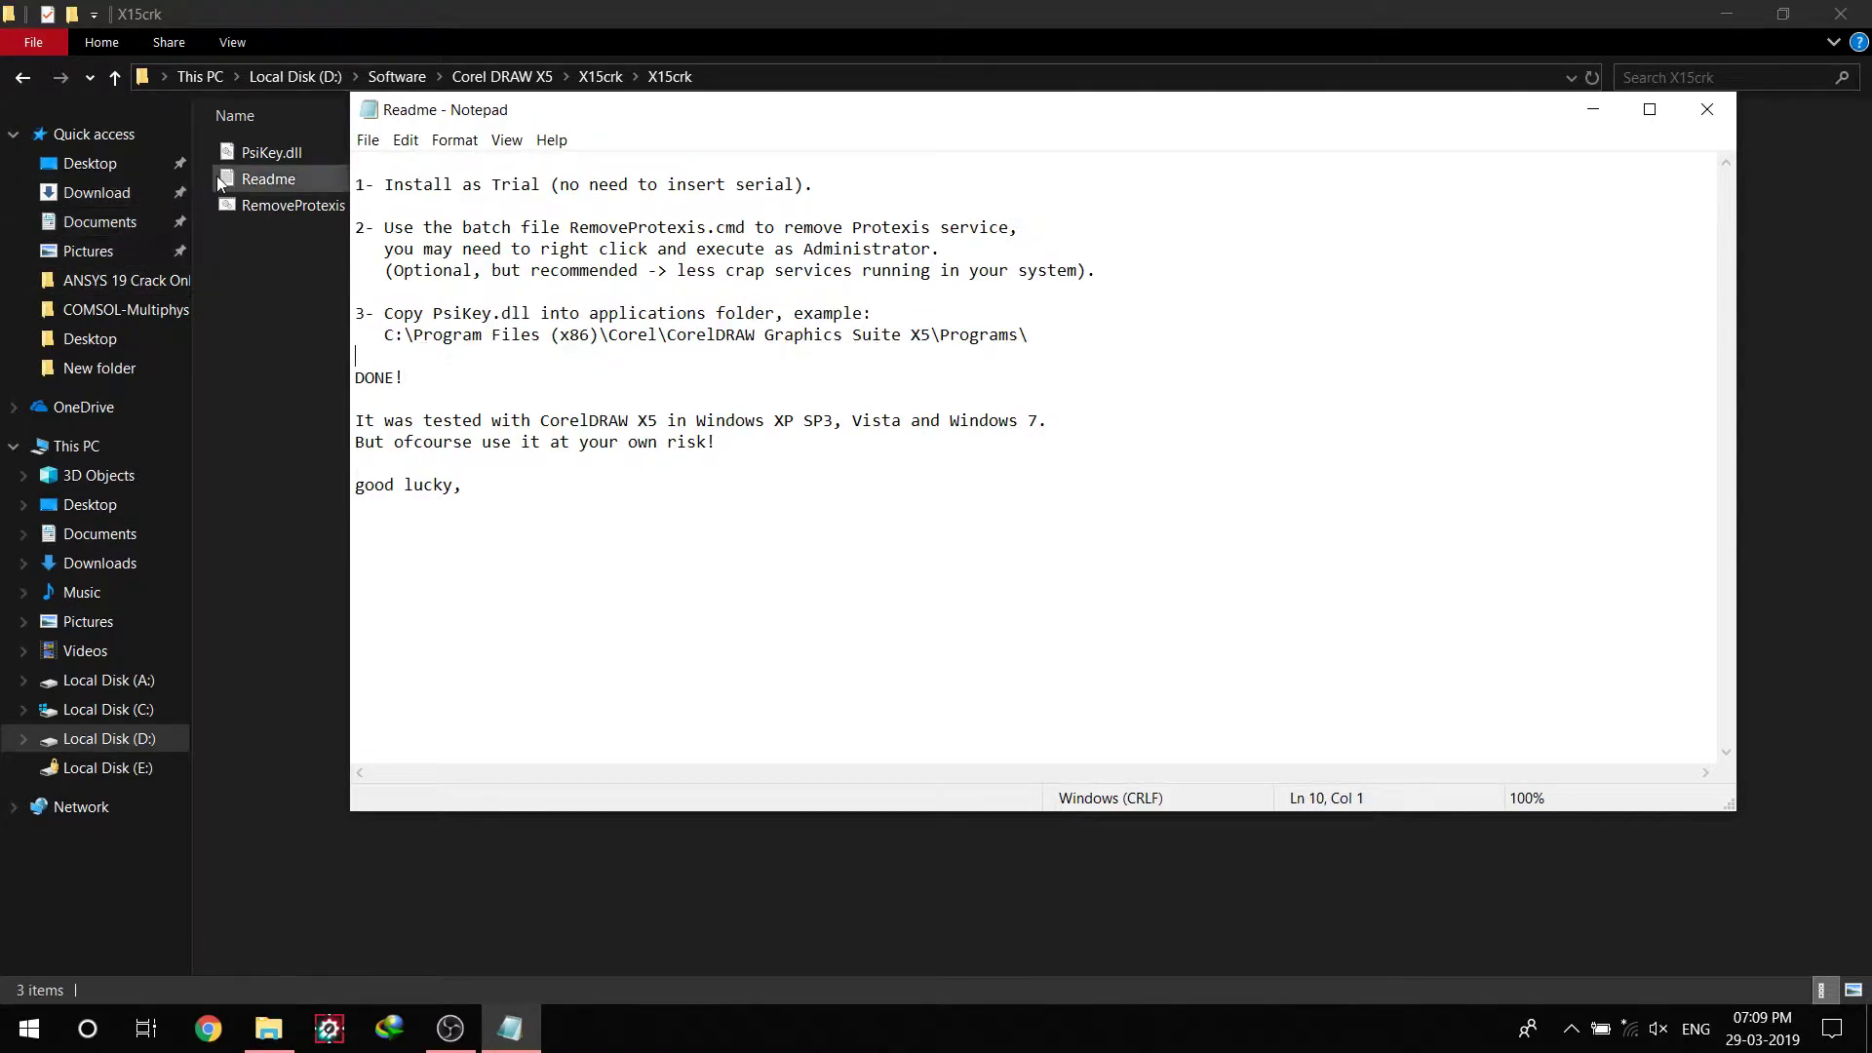
pyautogui.click(271, 25)
pyautogui.click(300, 154)
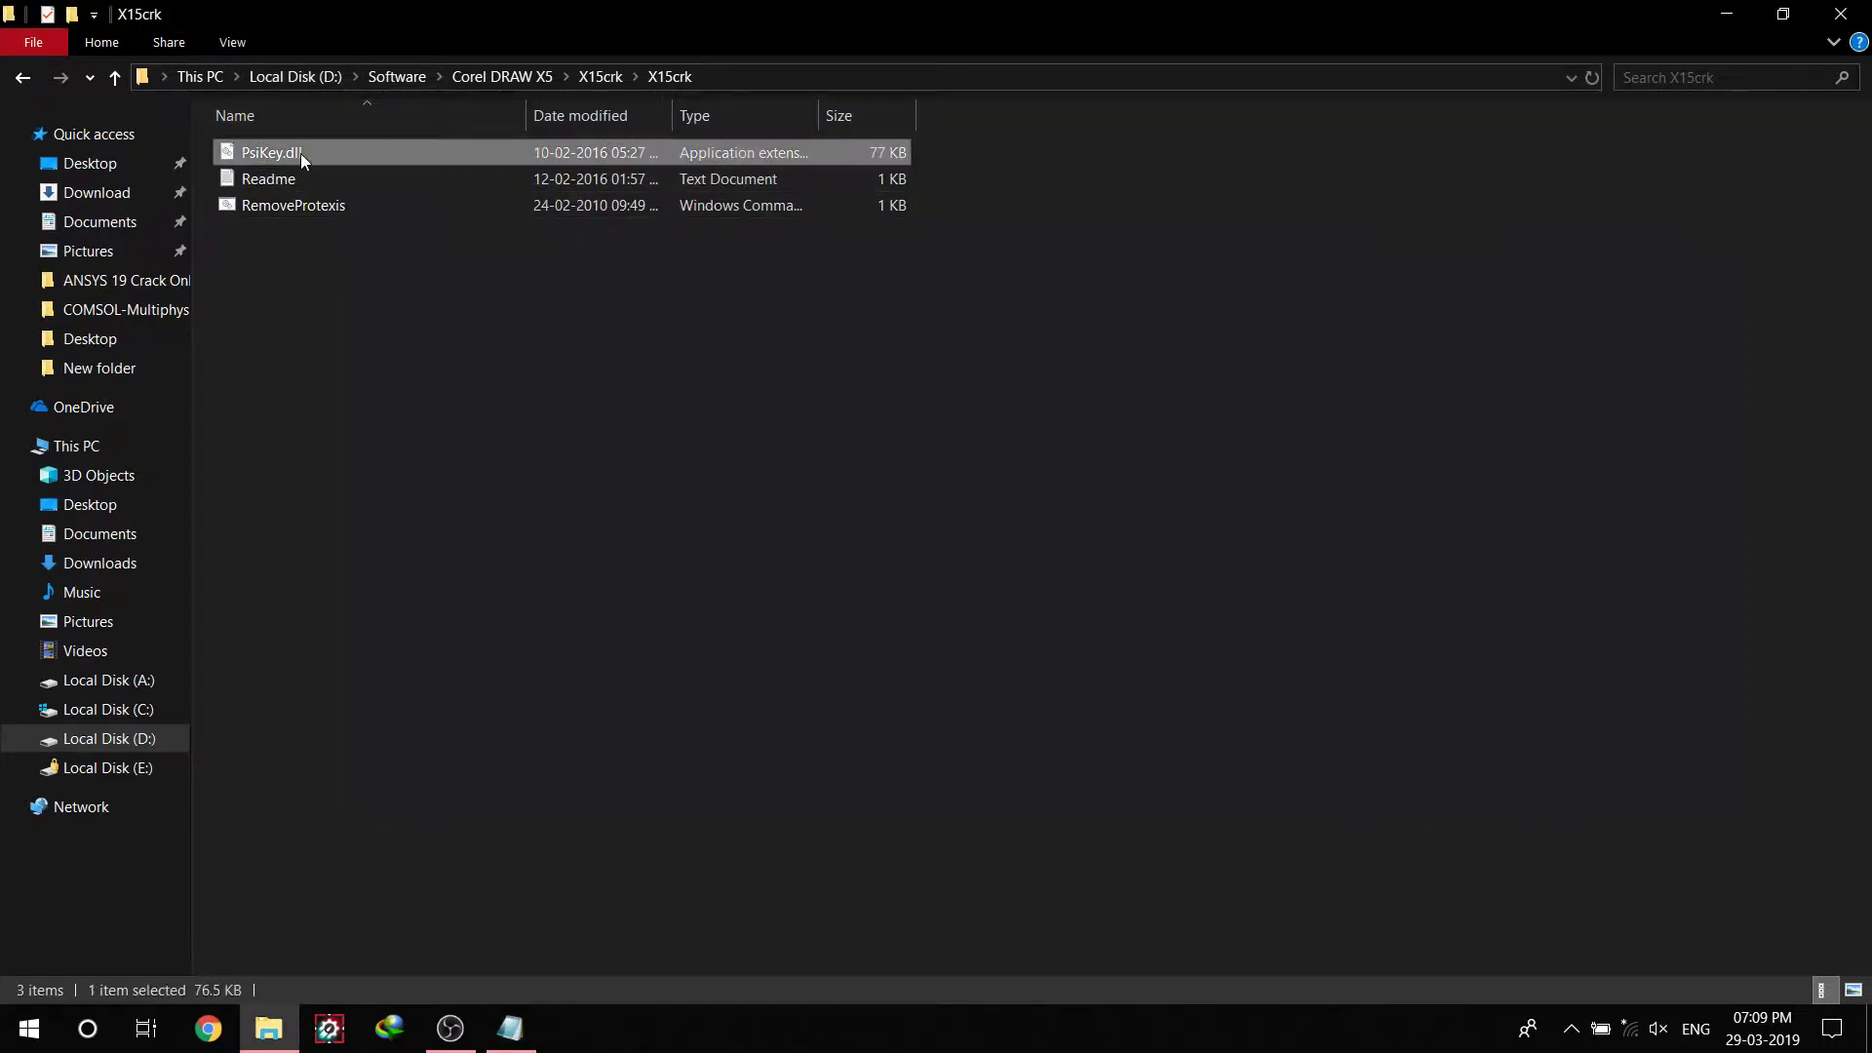
pyautogui.rightClick(335, 151)
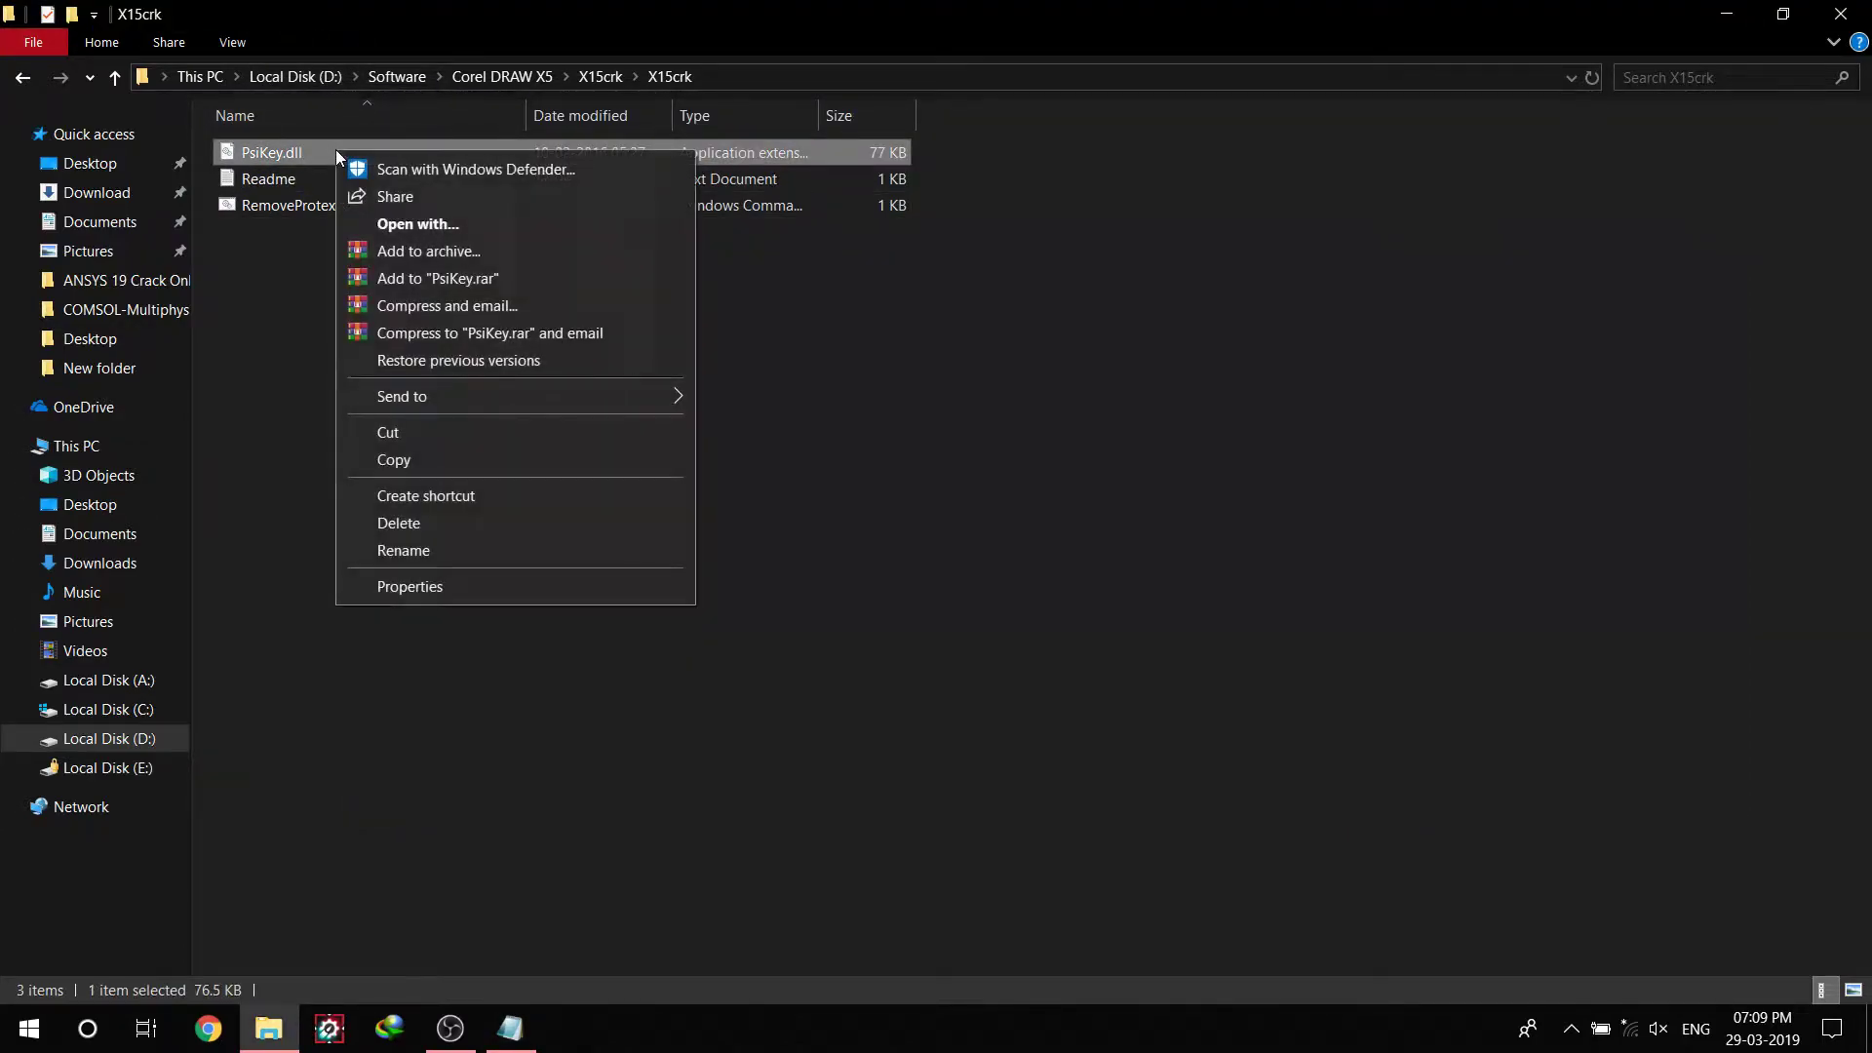
pyautogui.click(416, 464)
# - Open the folder C:\Program Files (x86)\Corel\CorelDRAW Graphics Suite X5
pyautogui.click(110, 710)
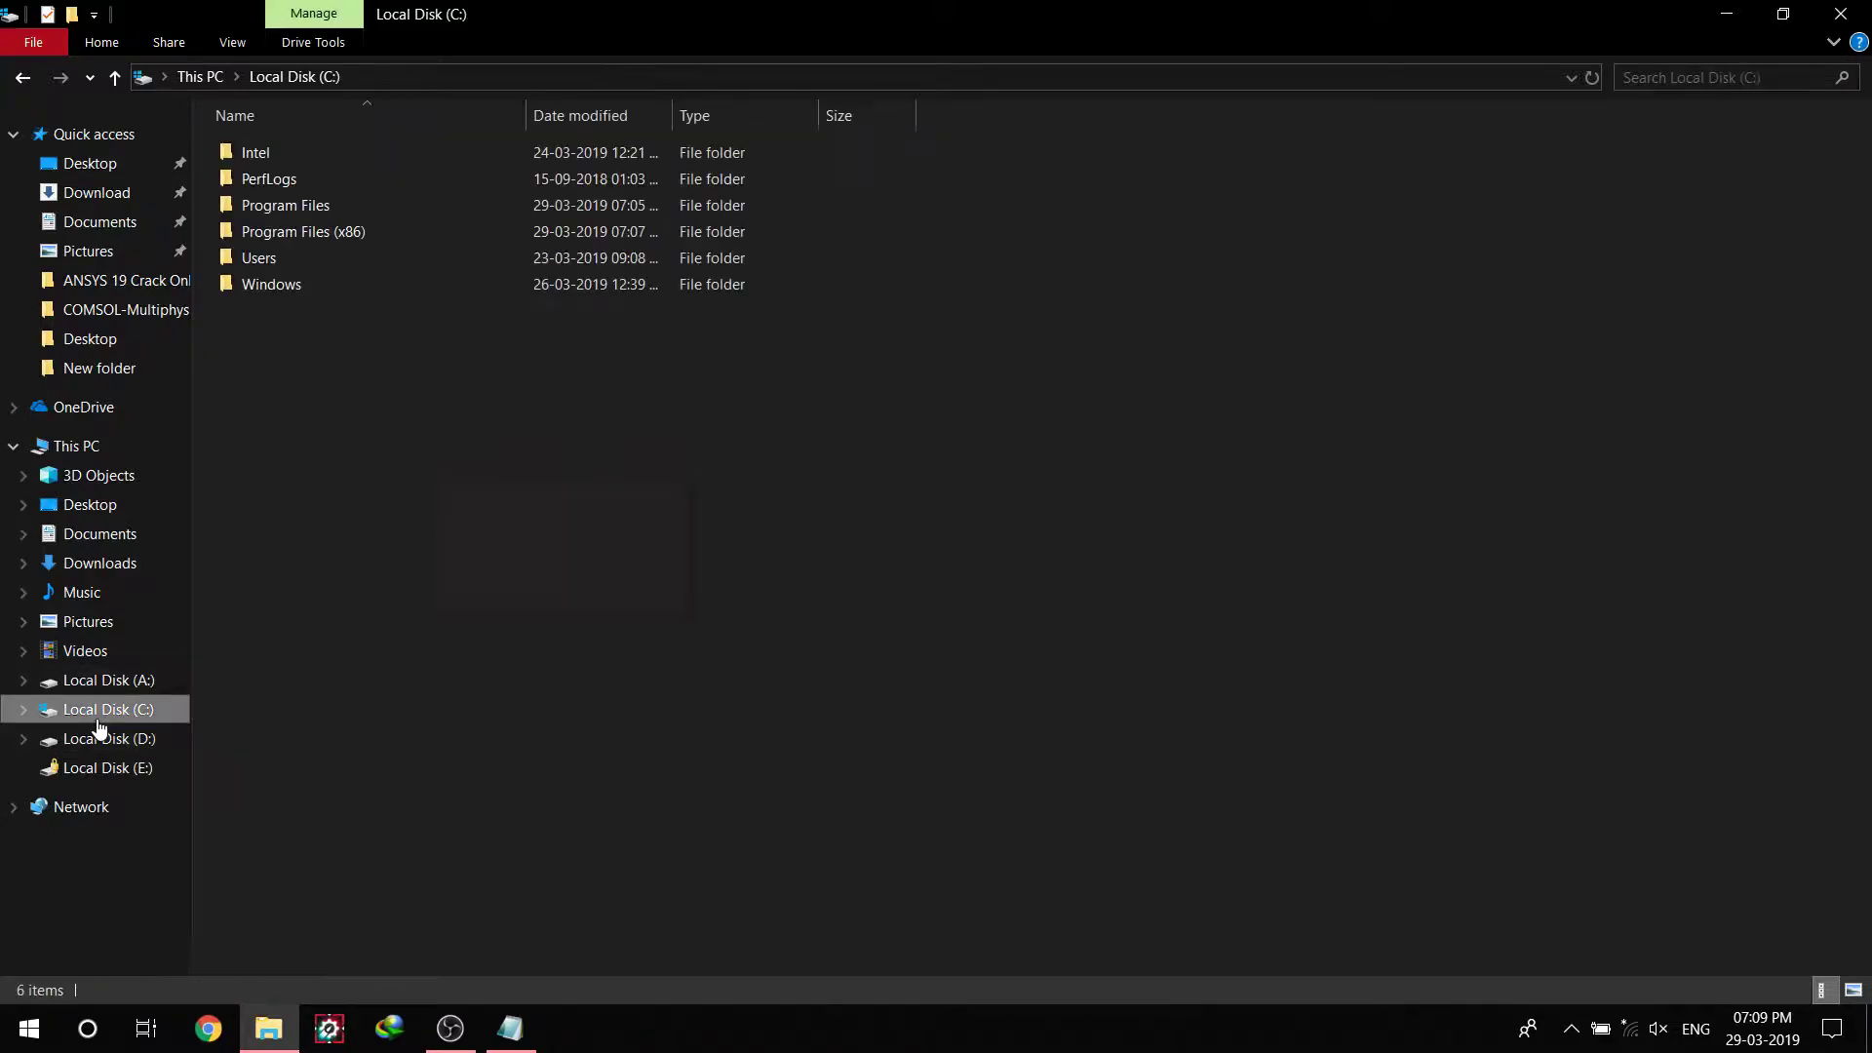
pyautogui.doubleClick(366, 213)
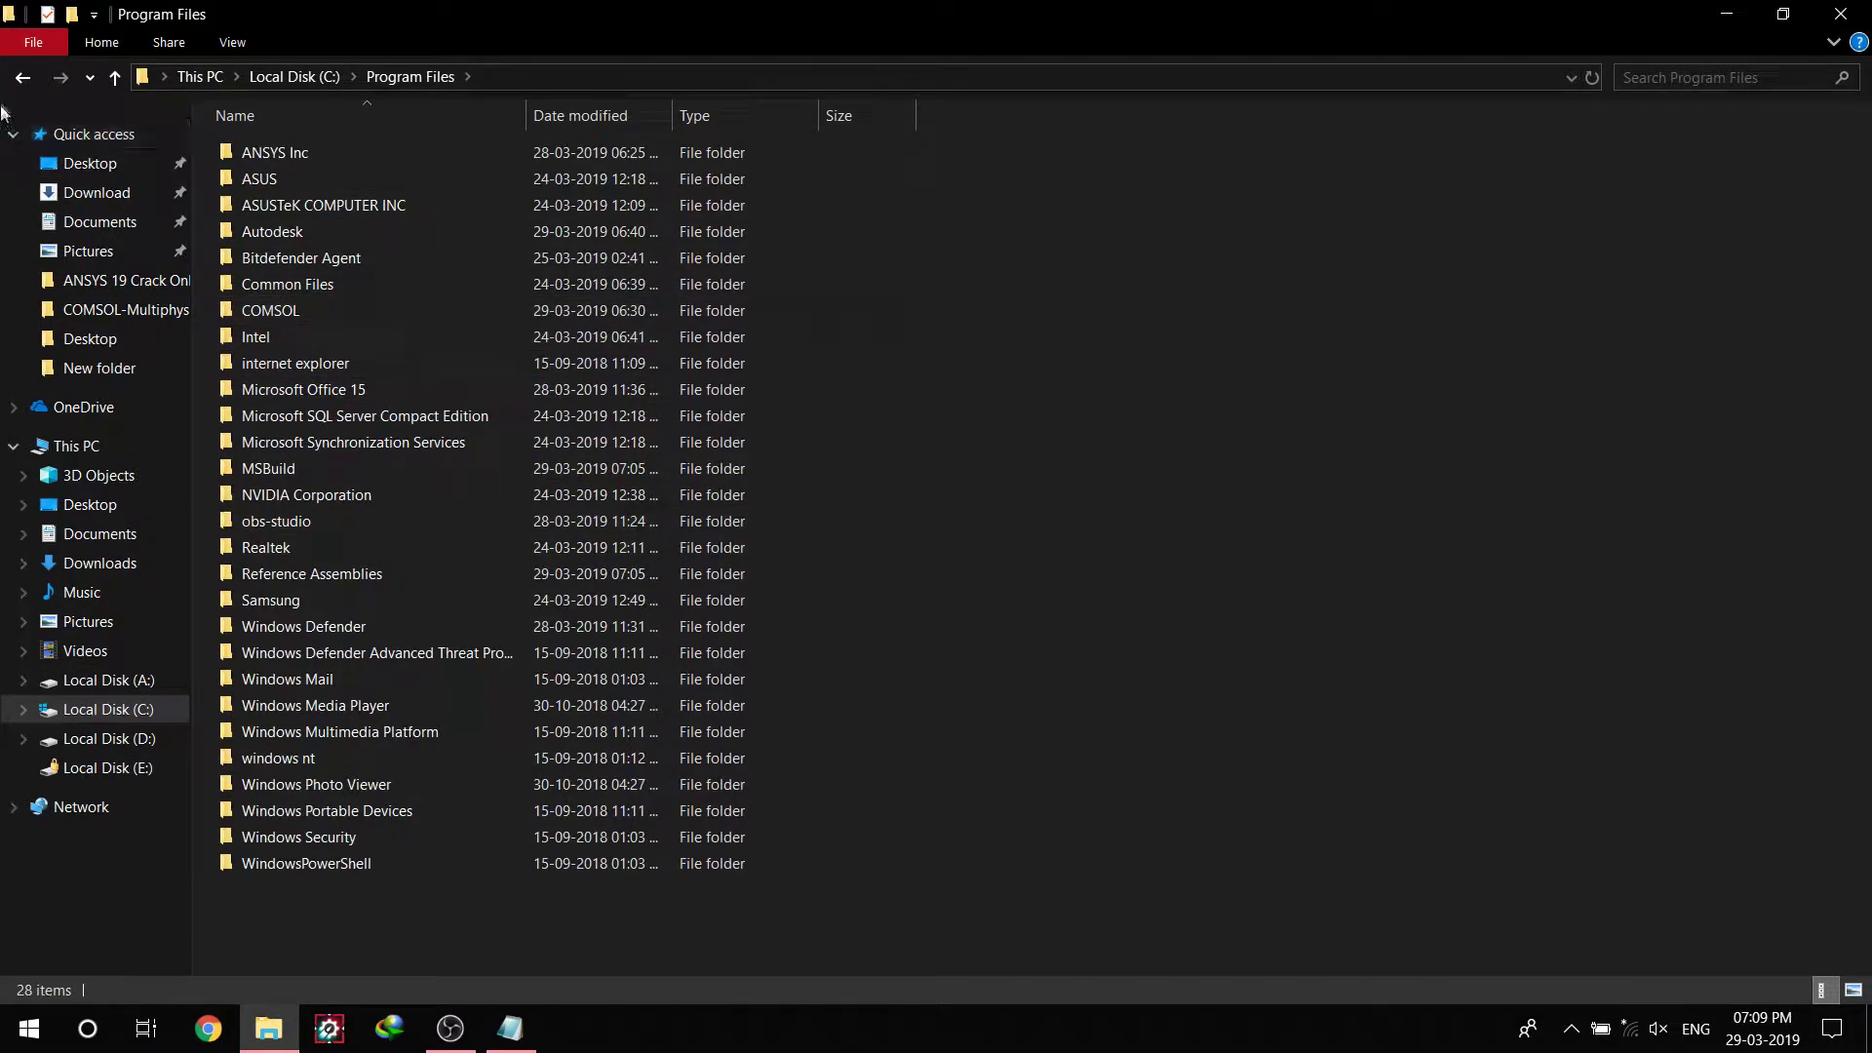
pyautogui.click(23, 77)
pyautogui.doubleClick(349, 231)
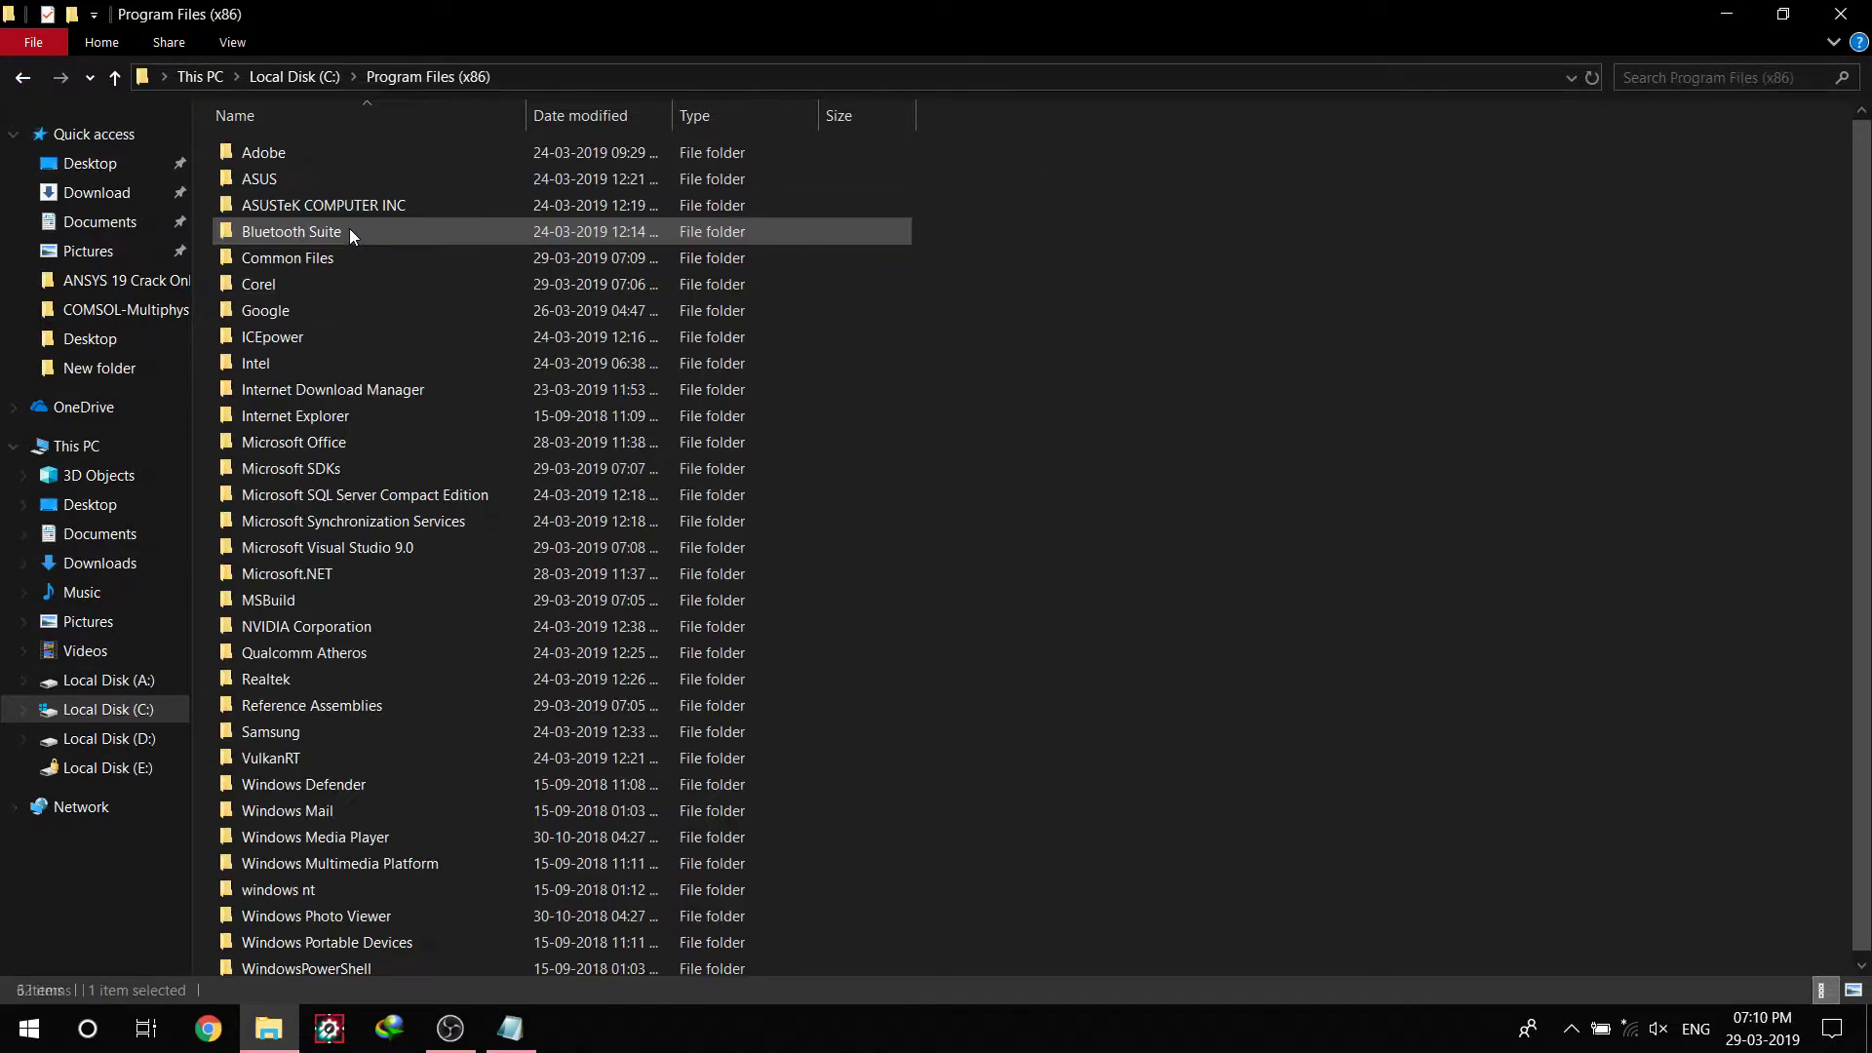
pyautogui.doubleClick(335, 283)
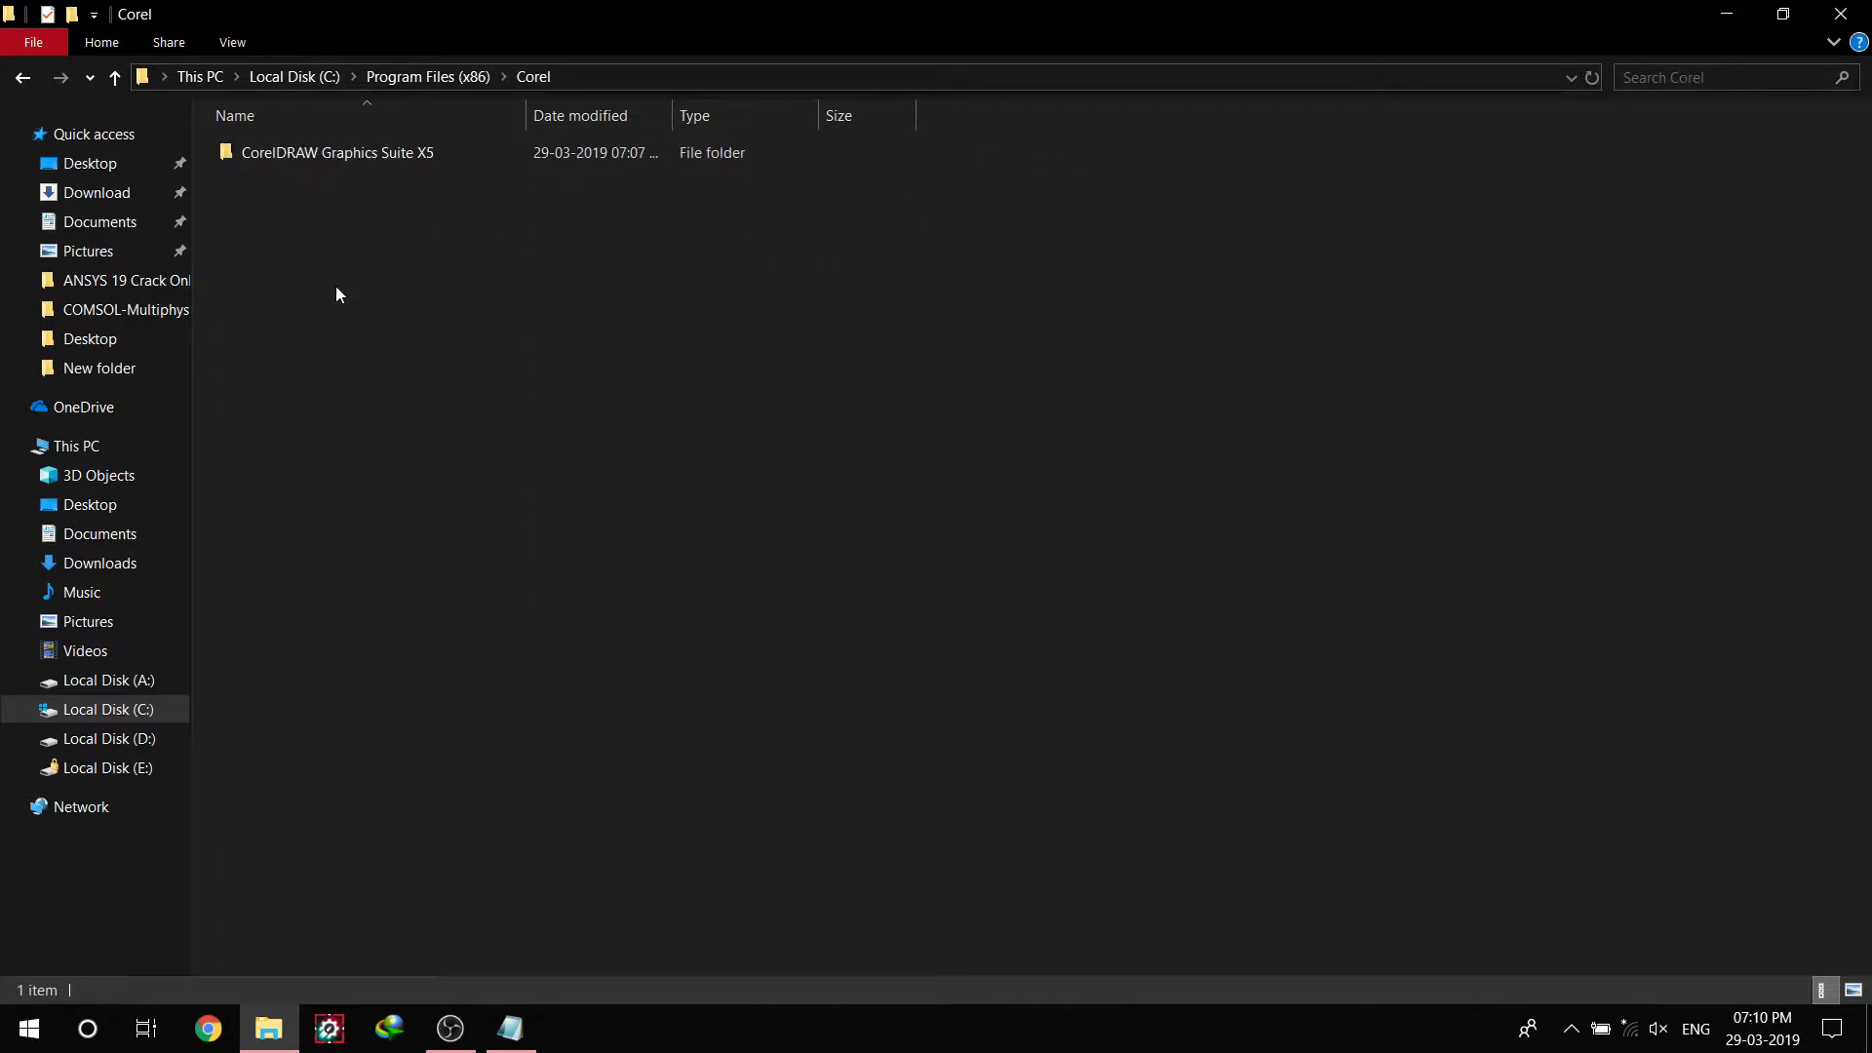
pyautogui.doubleClick(337, 163)
# - Check the destination path in the Readme and paste PsiKey.dll into the Programs folder, granting administrator permission
pyautogui.click(510, 1029)
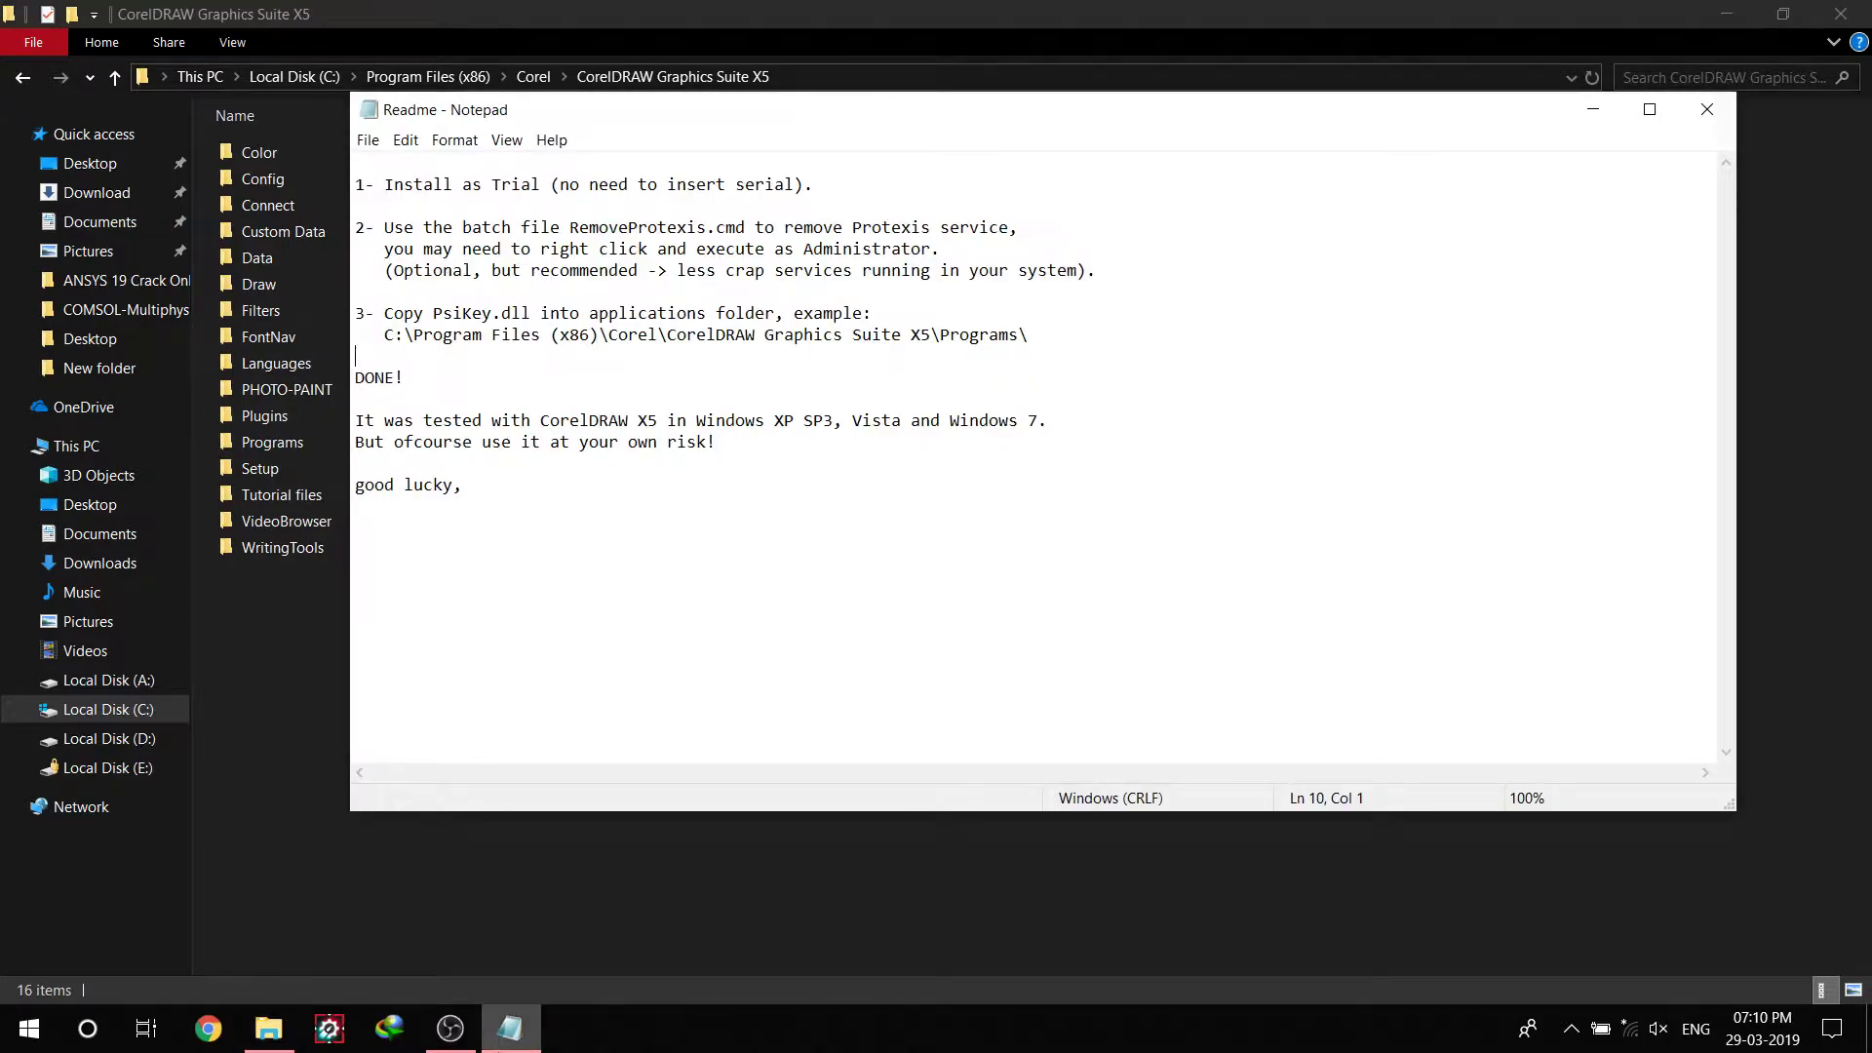
pyautogui.moveTo(669, 334); pyautogui.dragTo(1017, 335)
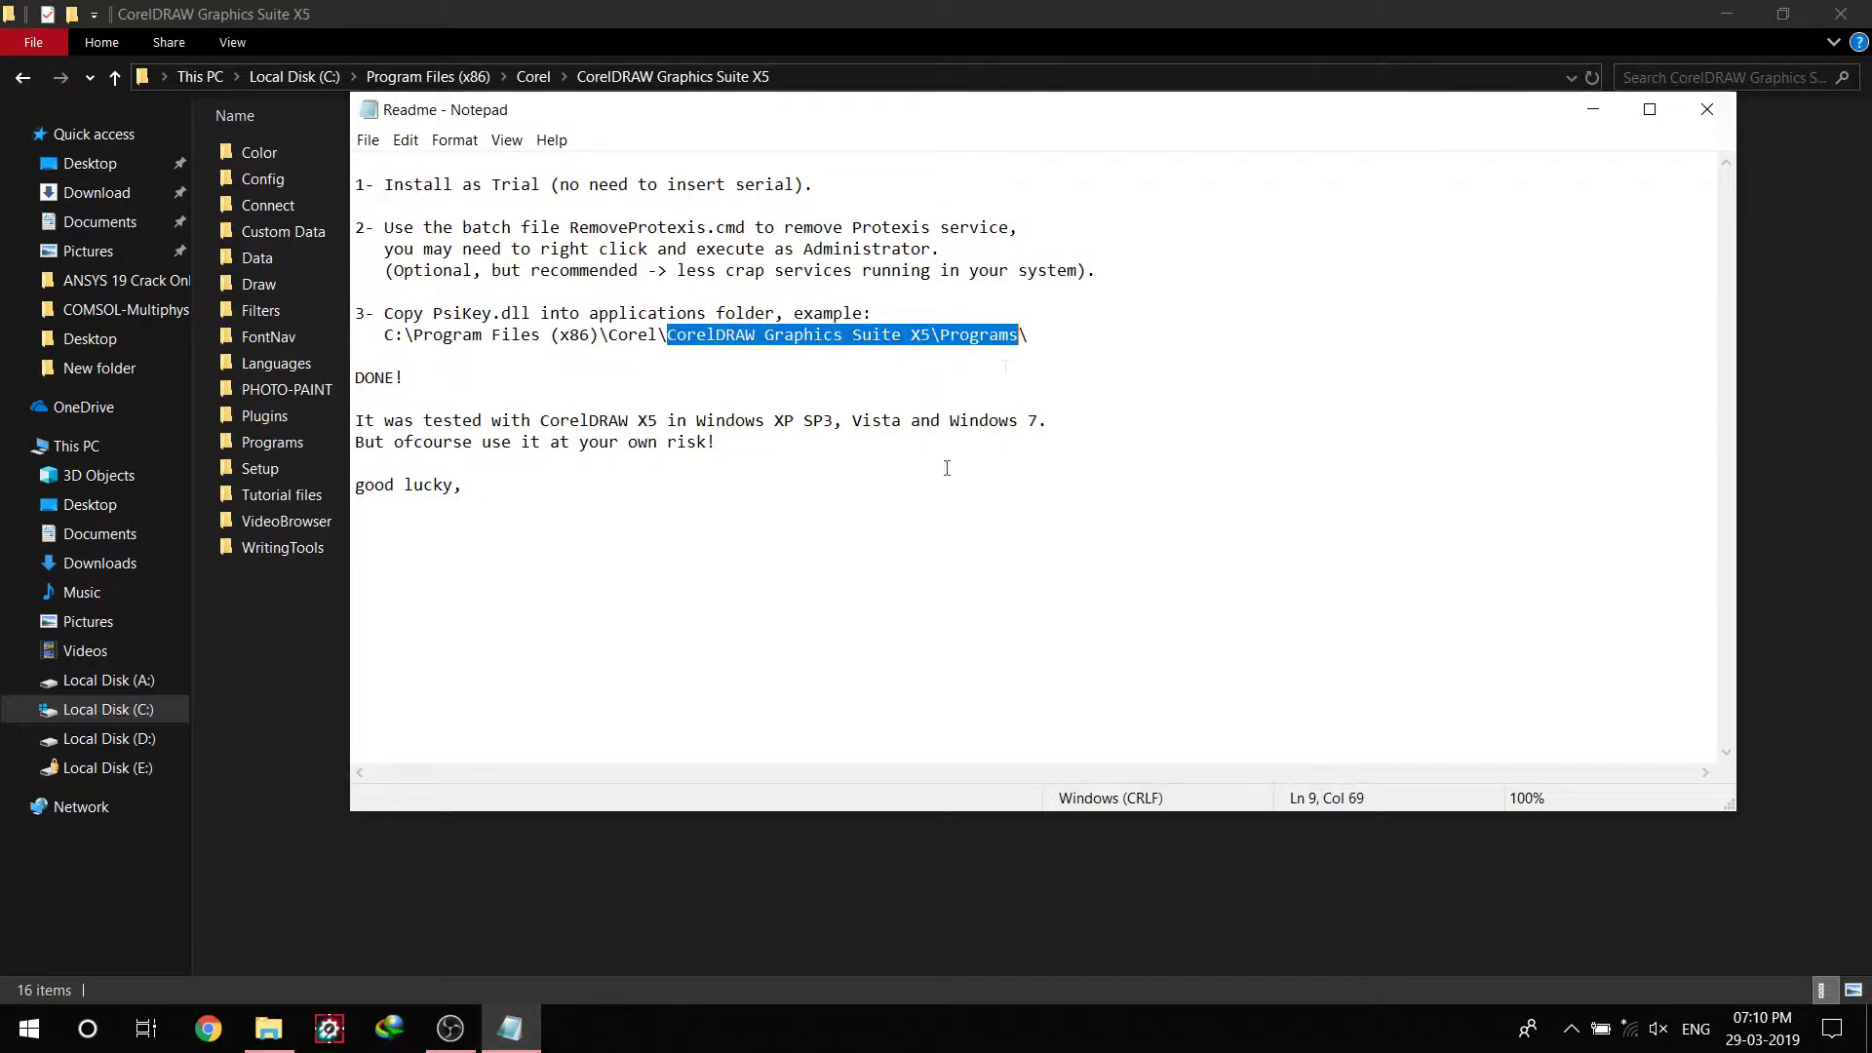
pyautogui.click(973, 8)
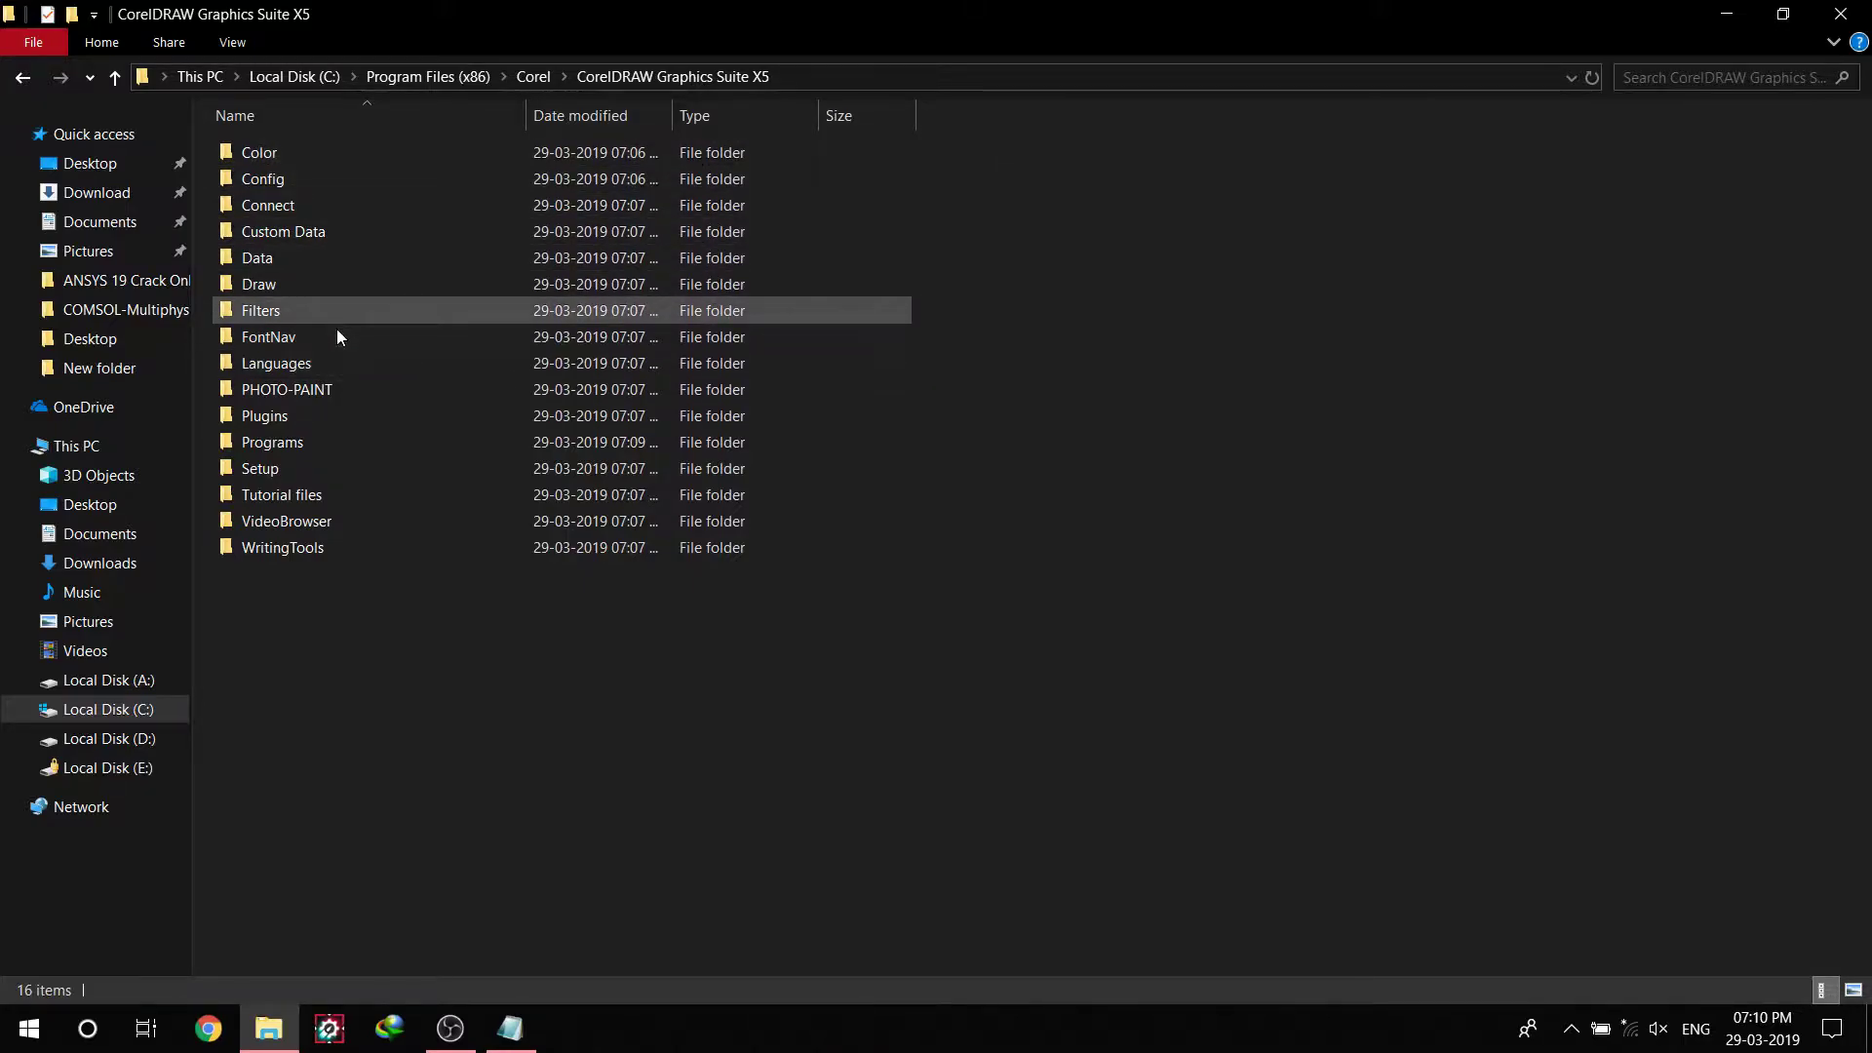
pyautogui.doubleClick(332, 442)
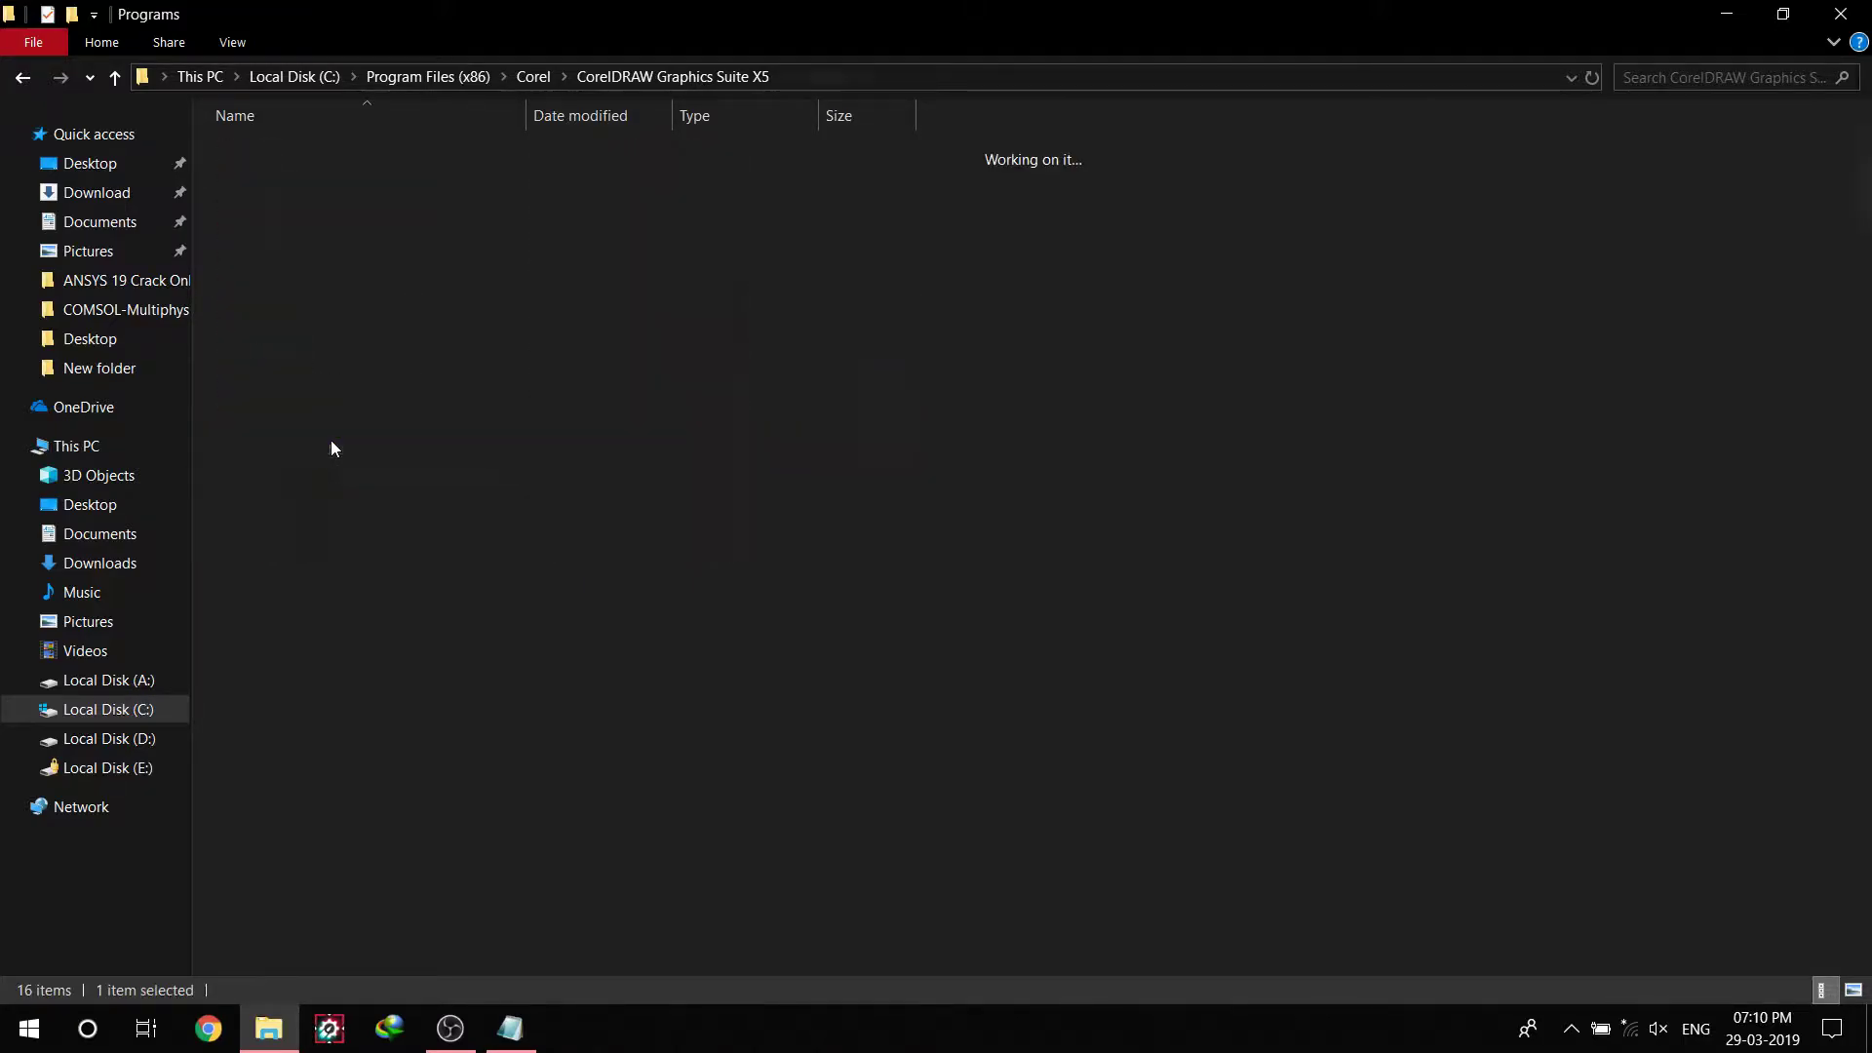
pyautogui.rightClick(1196, 323)
pyautogui.click(1262, 487)
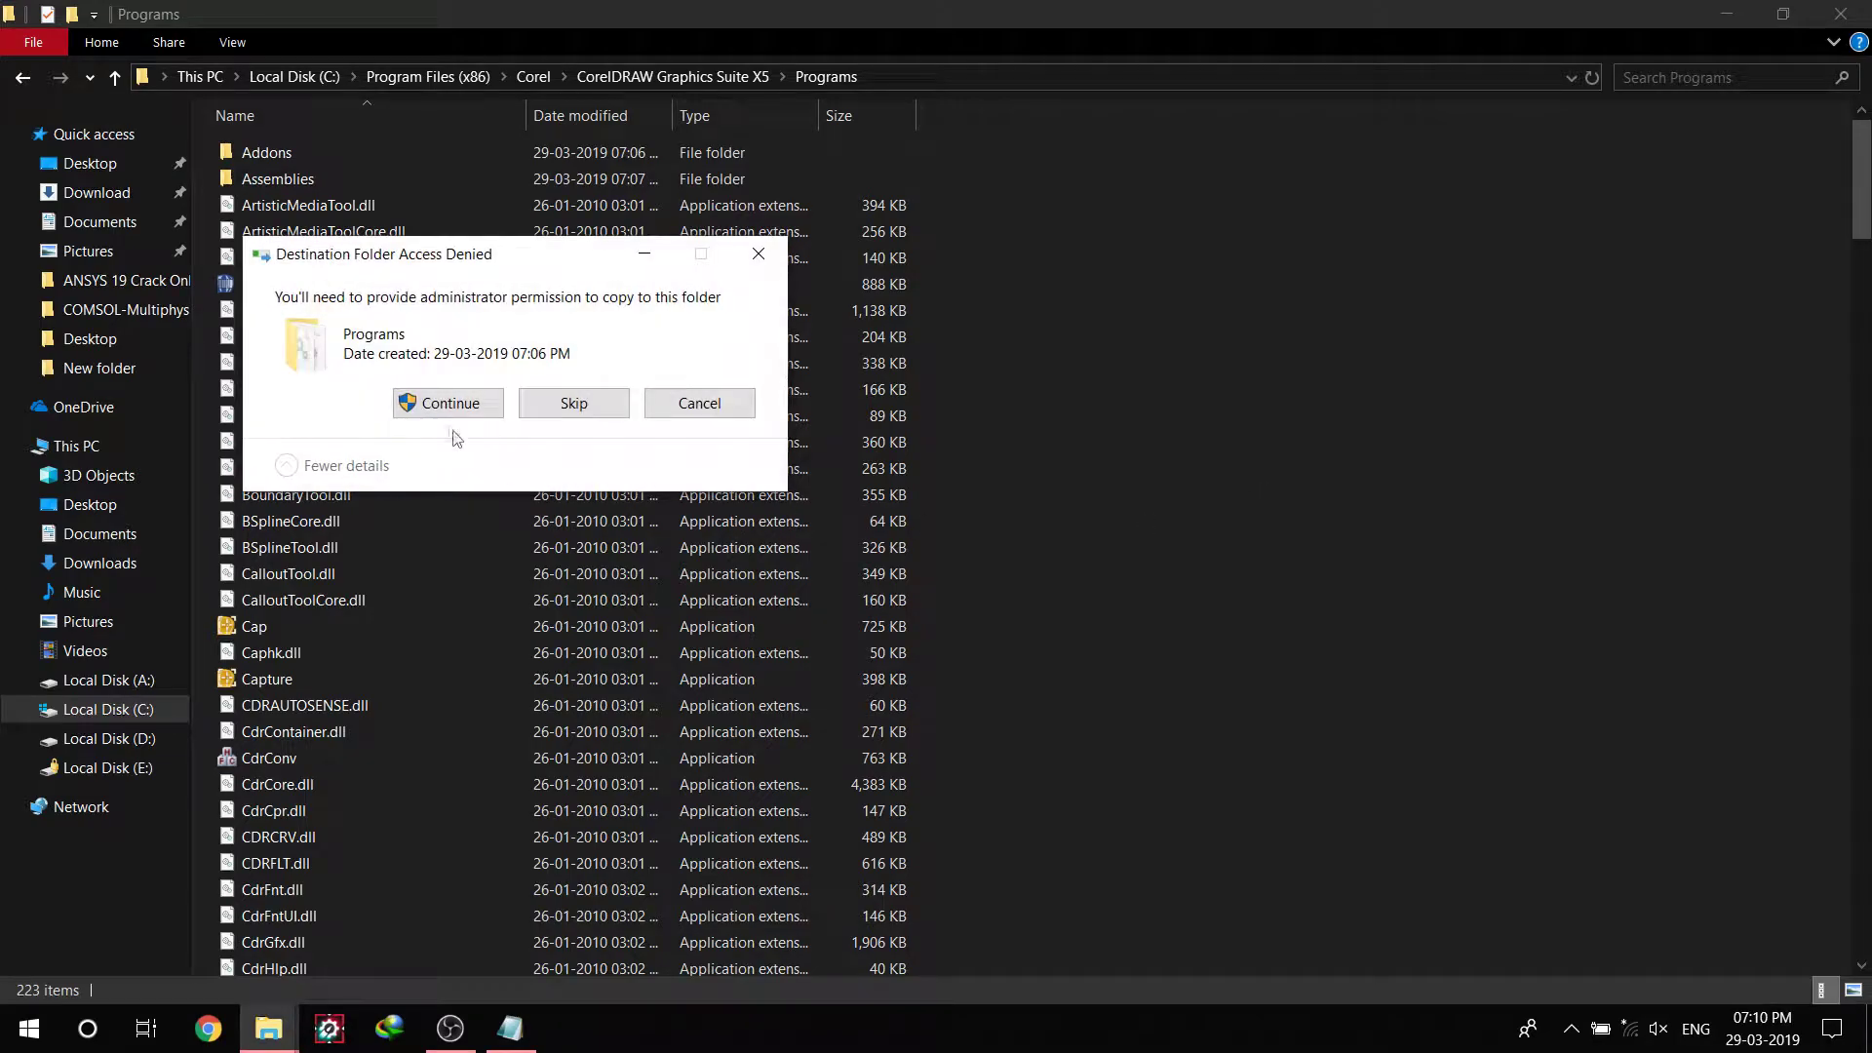
pyautogui.click(430, 405)
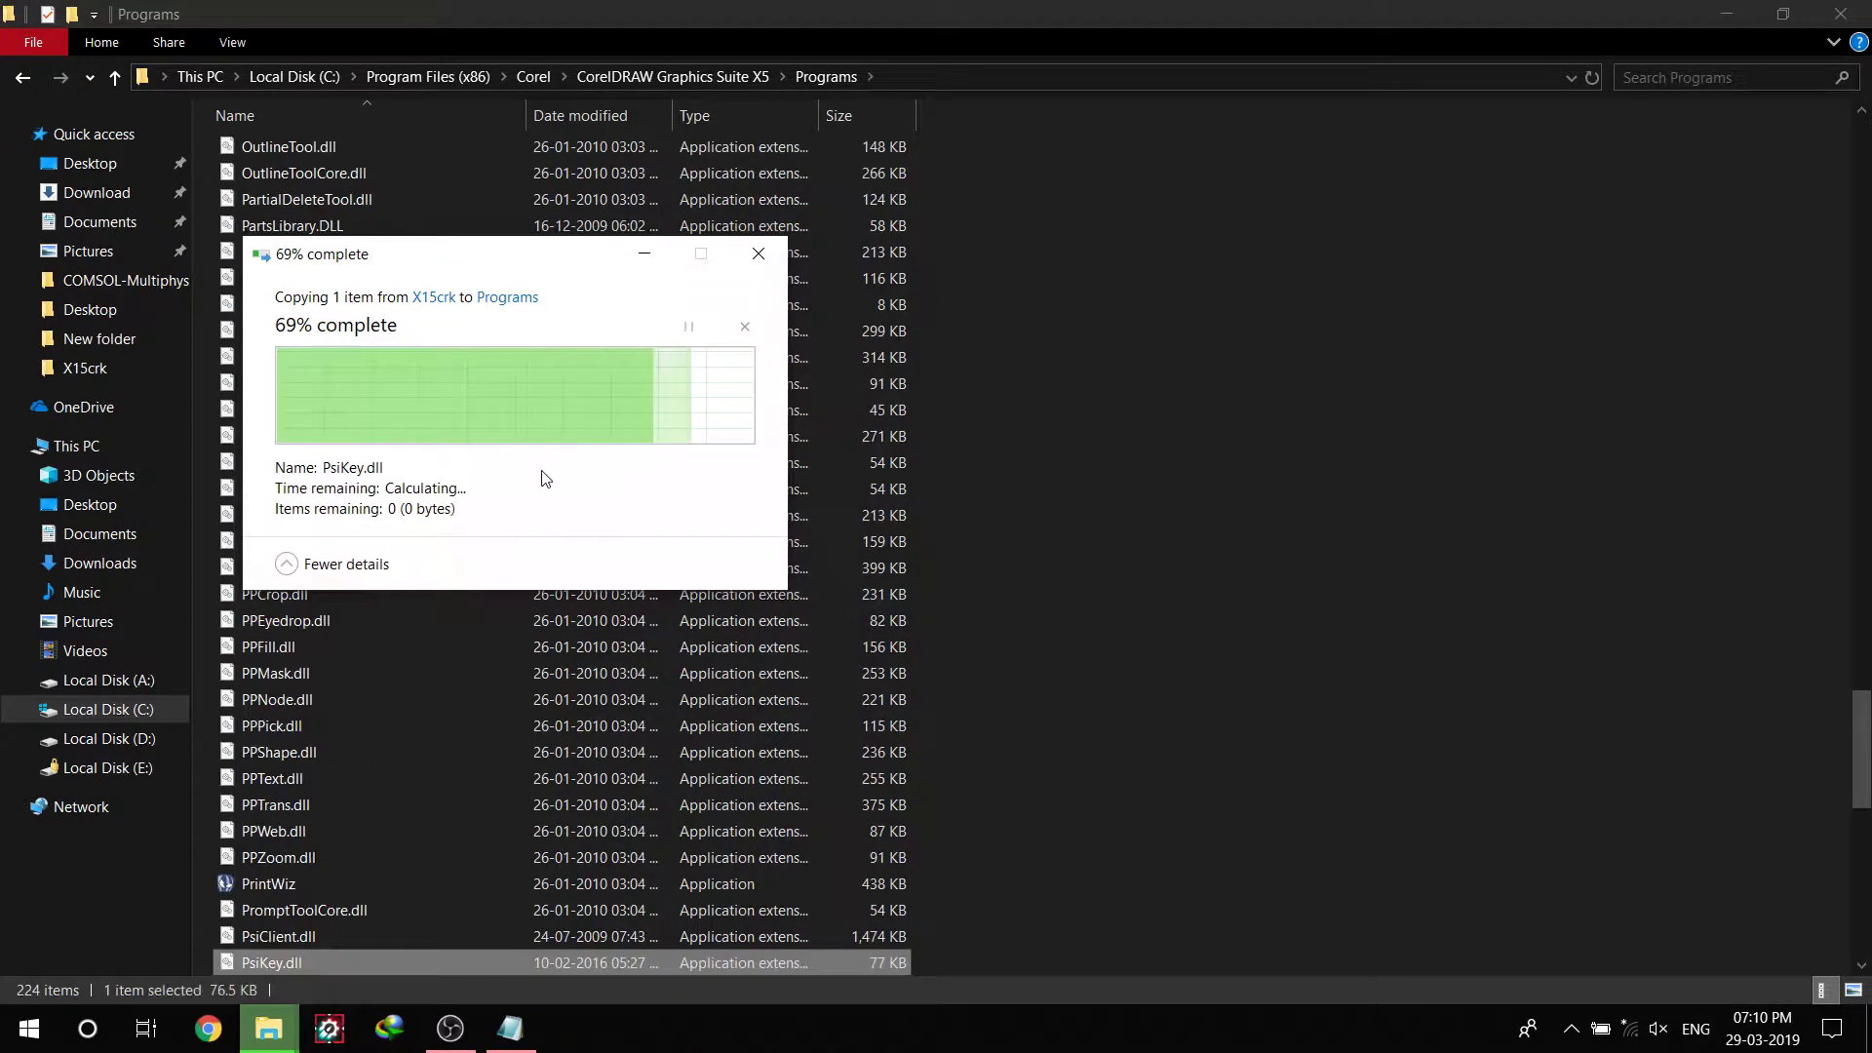
pyautogui.click(1106, 402)
# - Close the Programs folder window and the Readme, and refresh the desktop
pyautogui.click(1841, 14)
pyautogui.click(1722, 97)
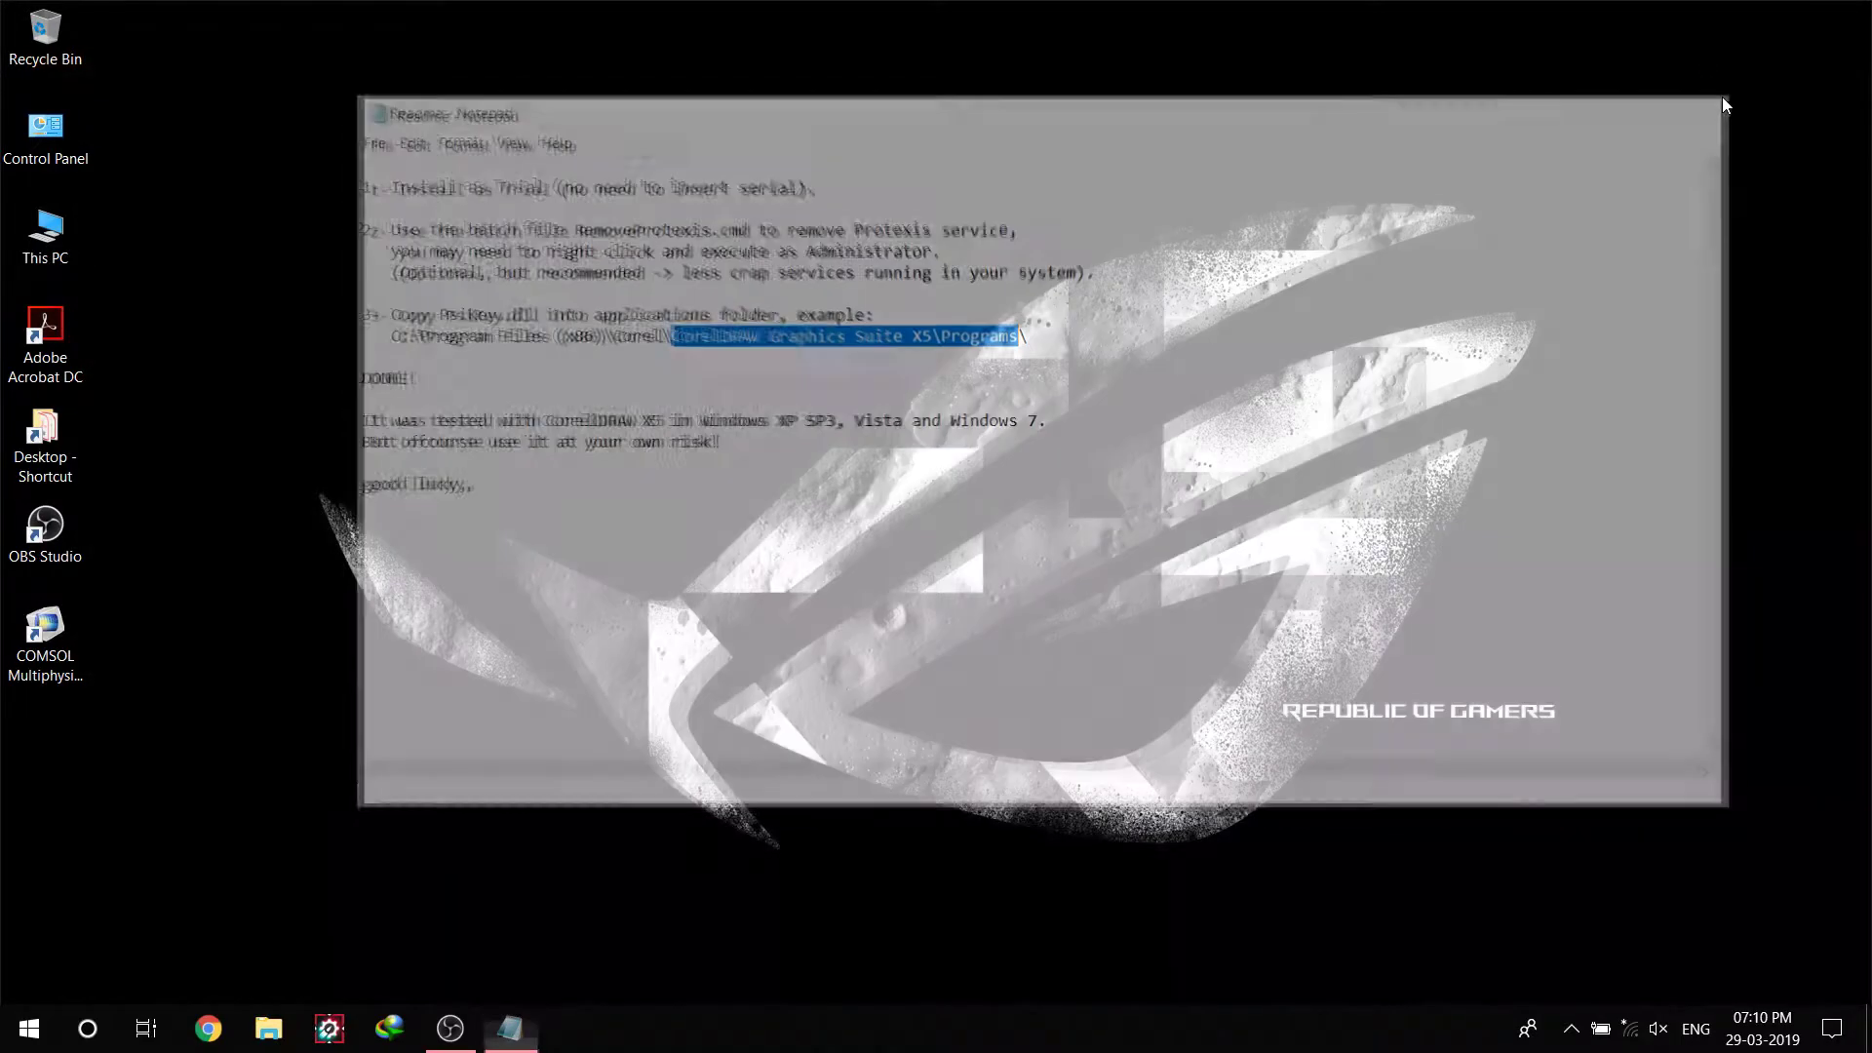
pyautogui.rightClick(876, 258)
pyautogui.click(927, 330)
pyautogui.rightClick(927, 330)
pyautogui.click(961, 396)
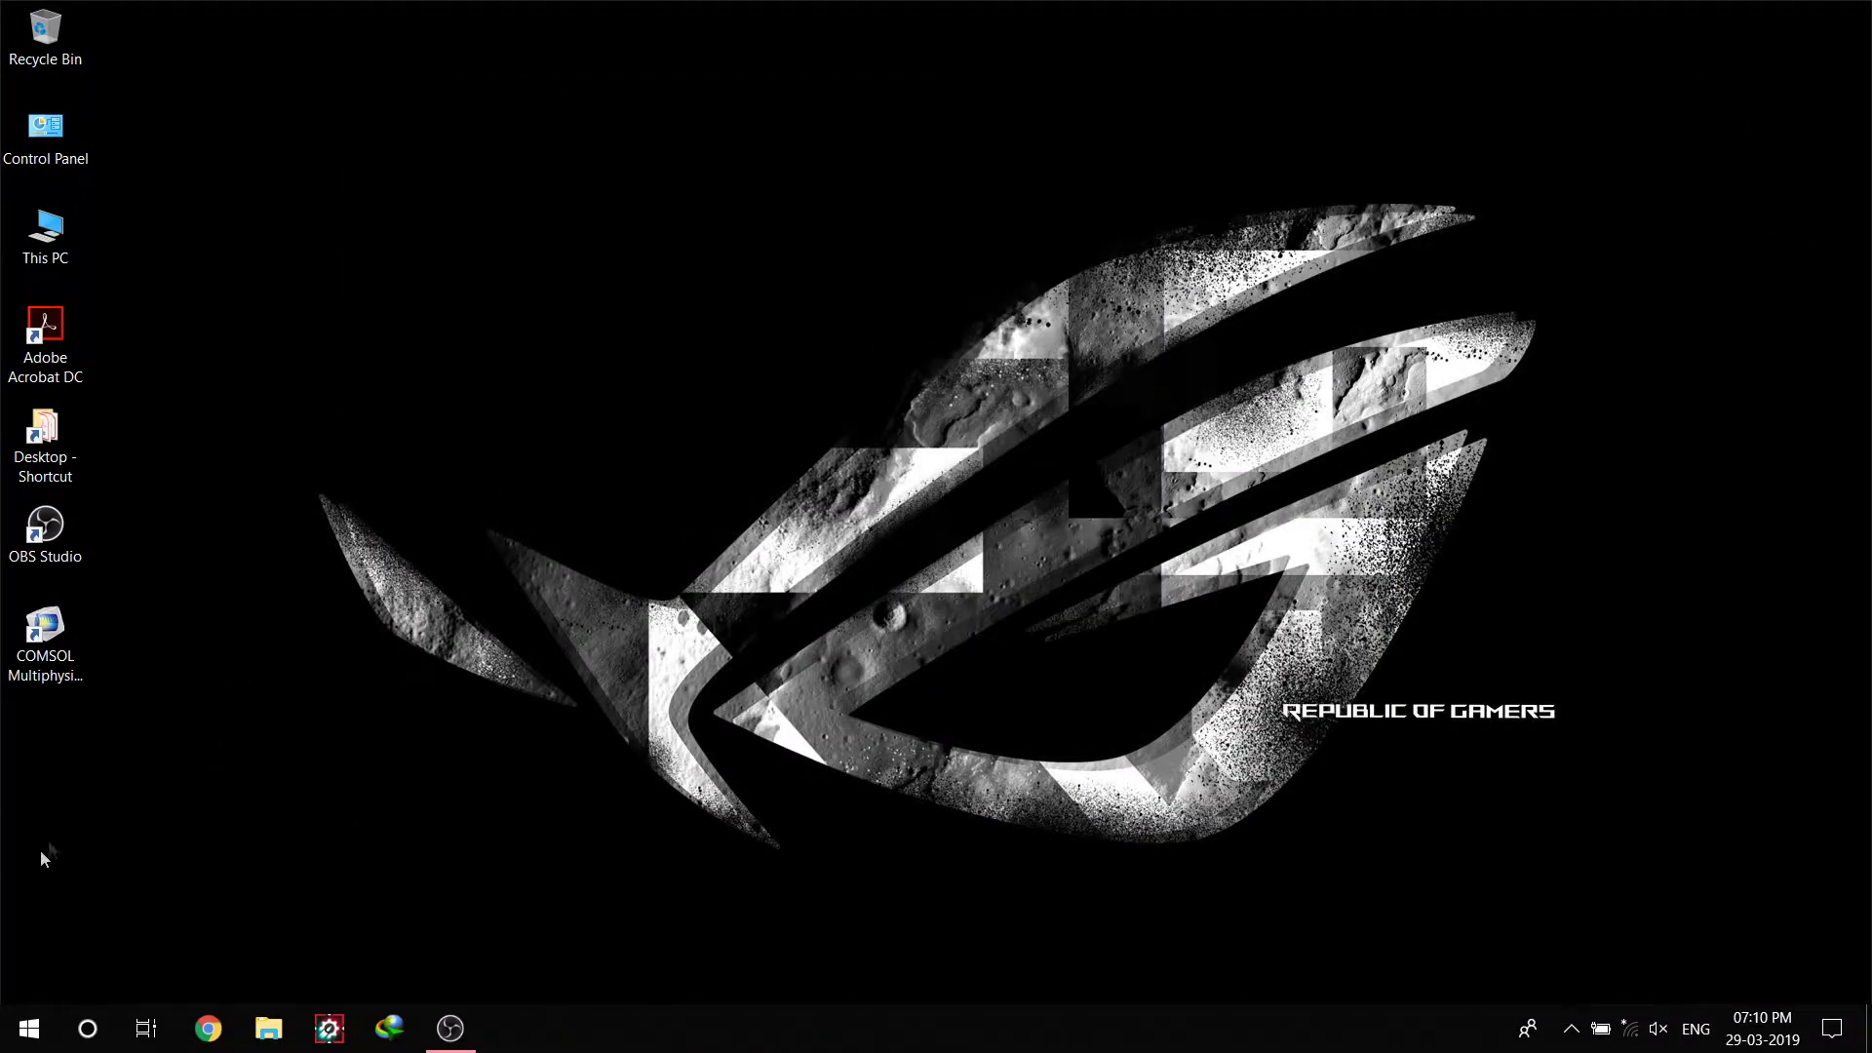
# - Search Windows for "cor" and launch CorelDRAW X5
pyautogui.click(29, 1029)
pyautogui.click(70, 1034)
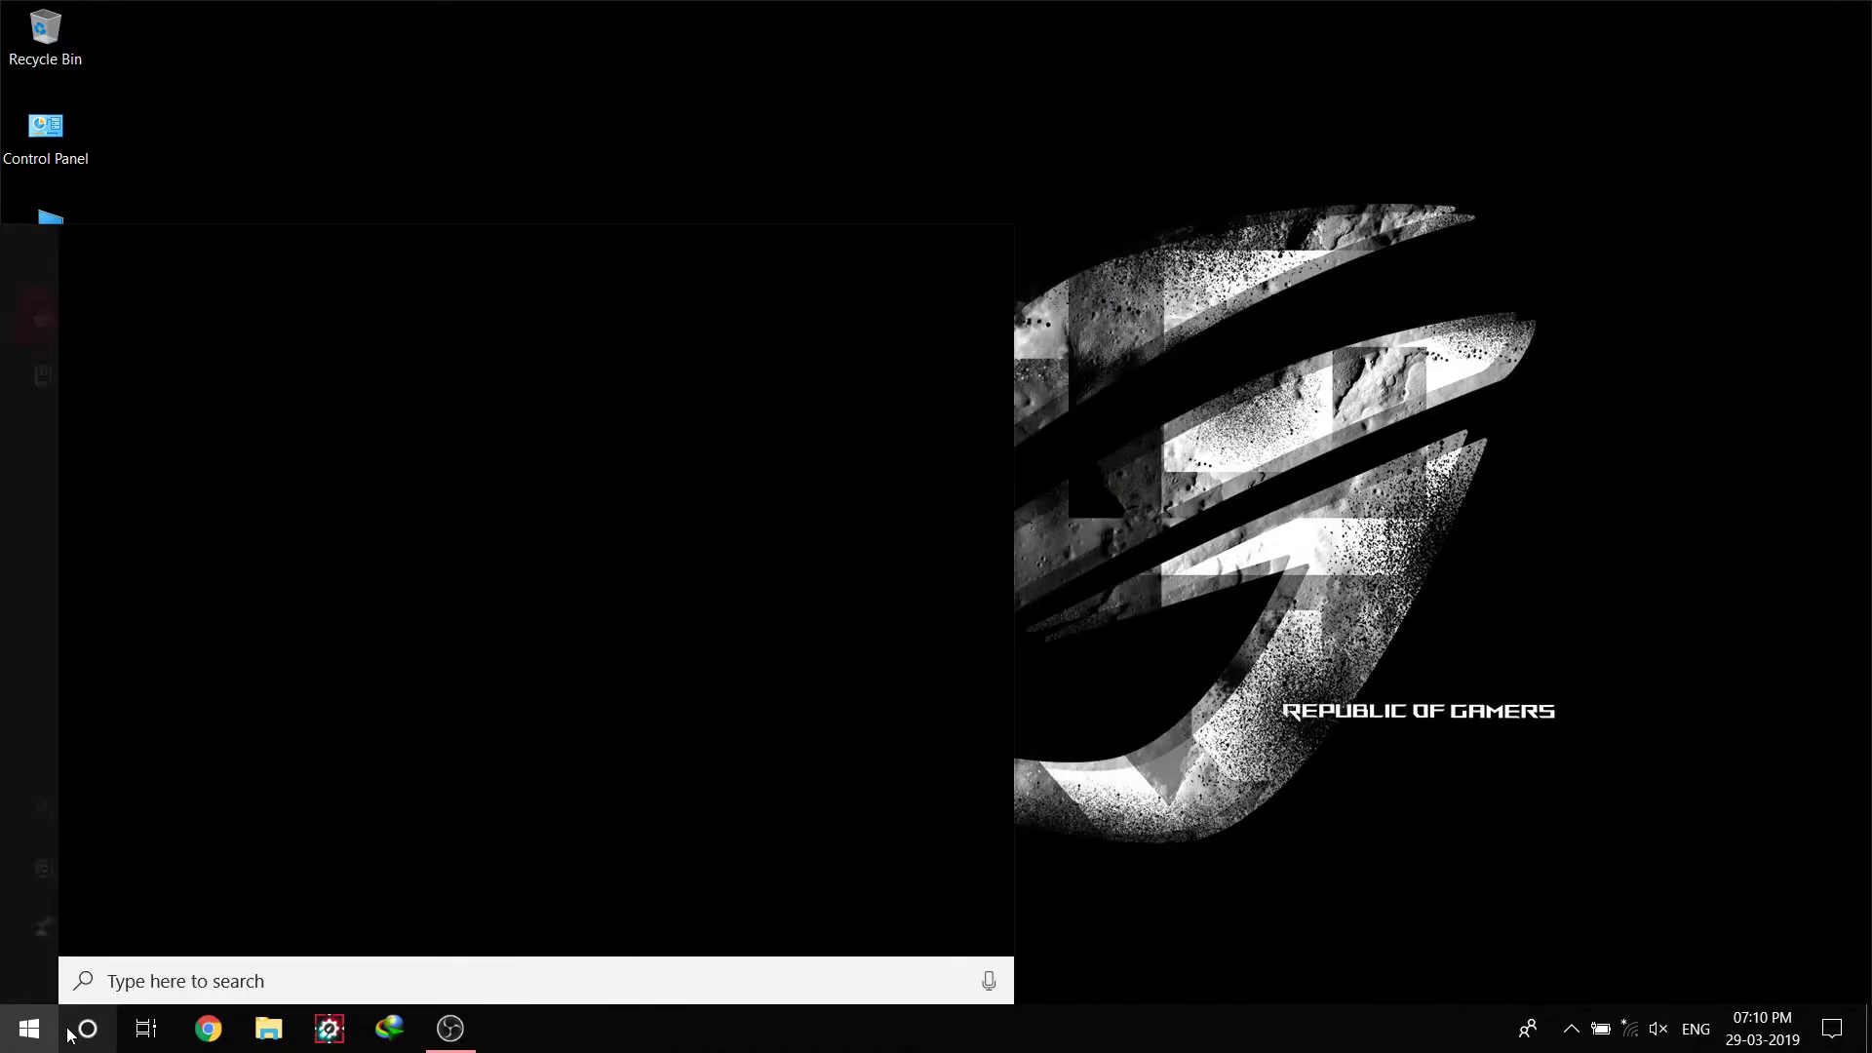
pyautogui.write('cor')
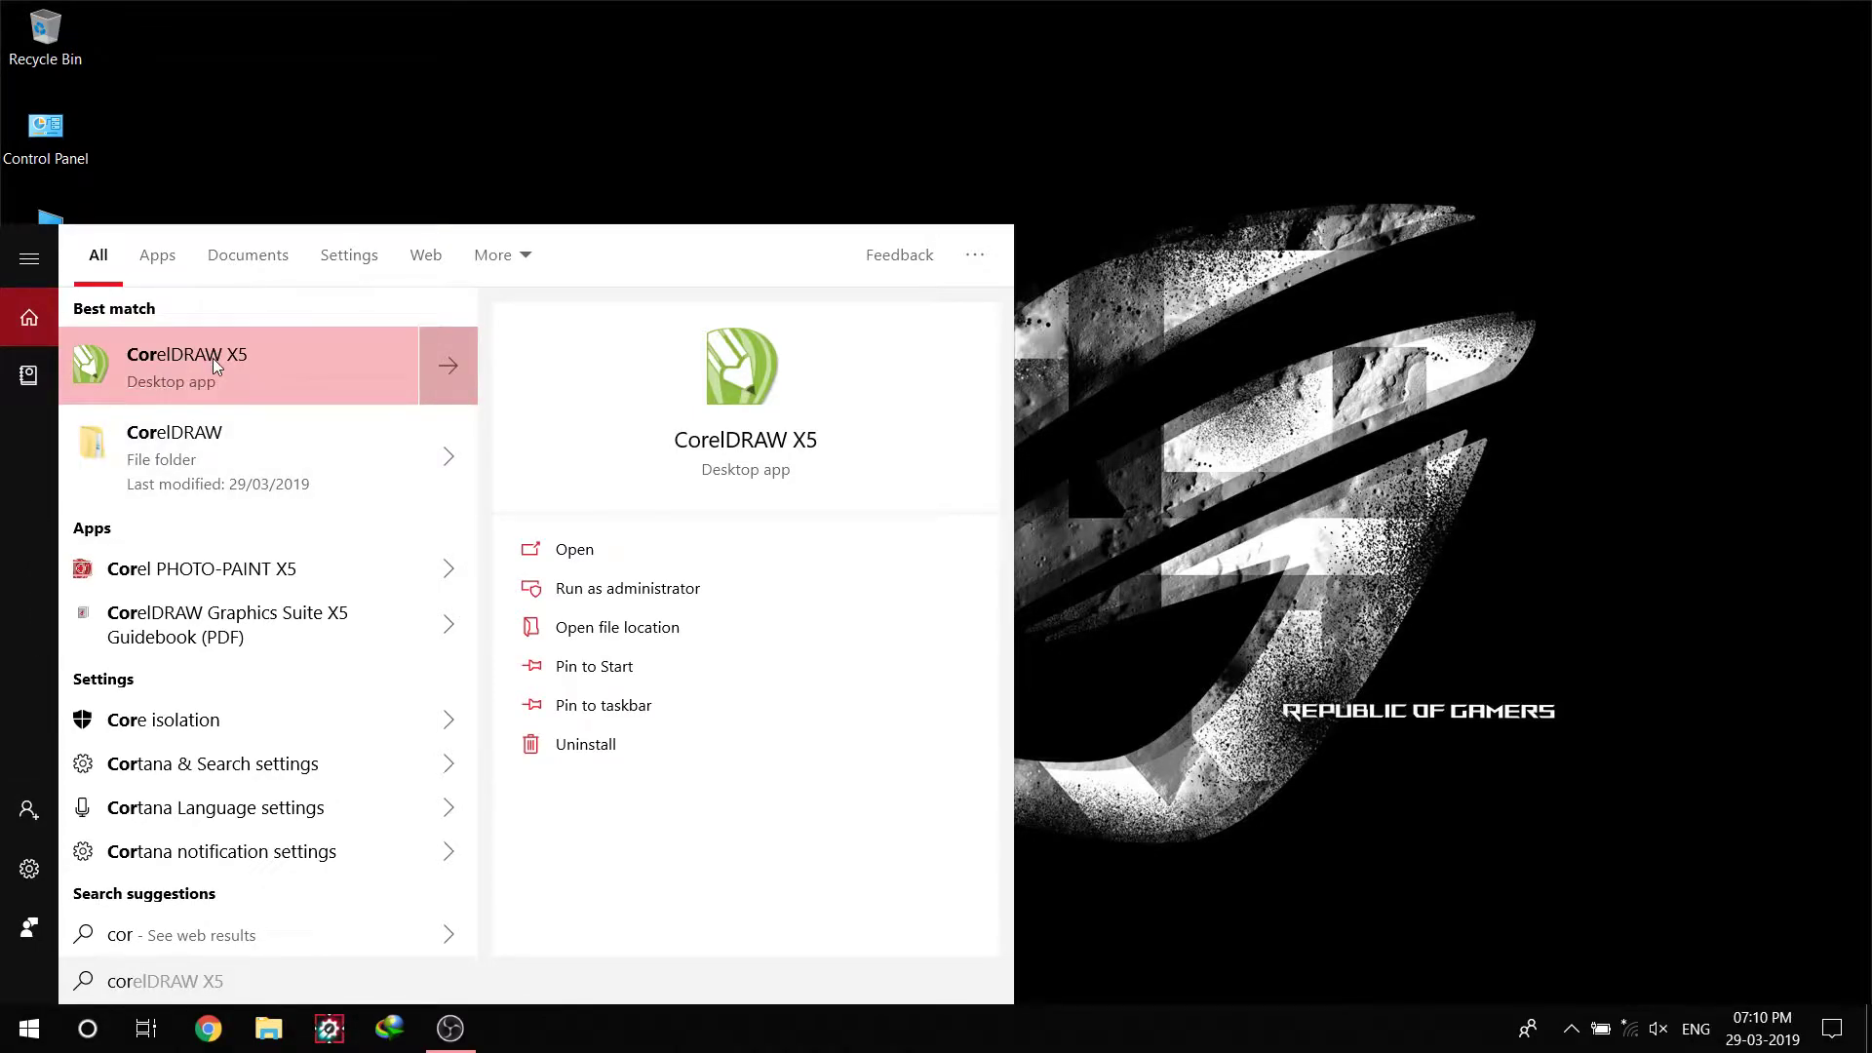
pyautogui.click(216, 364)
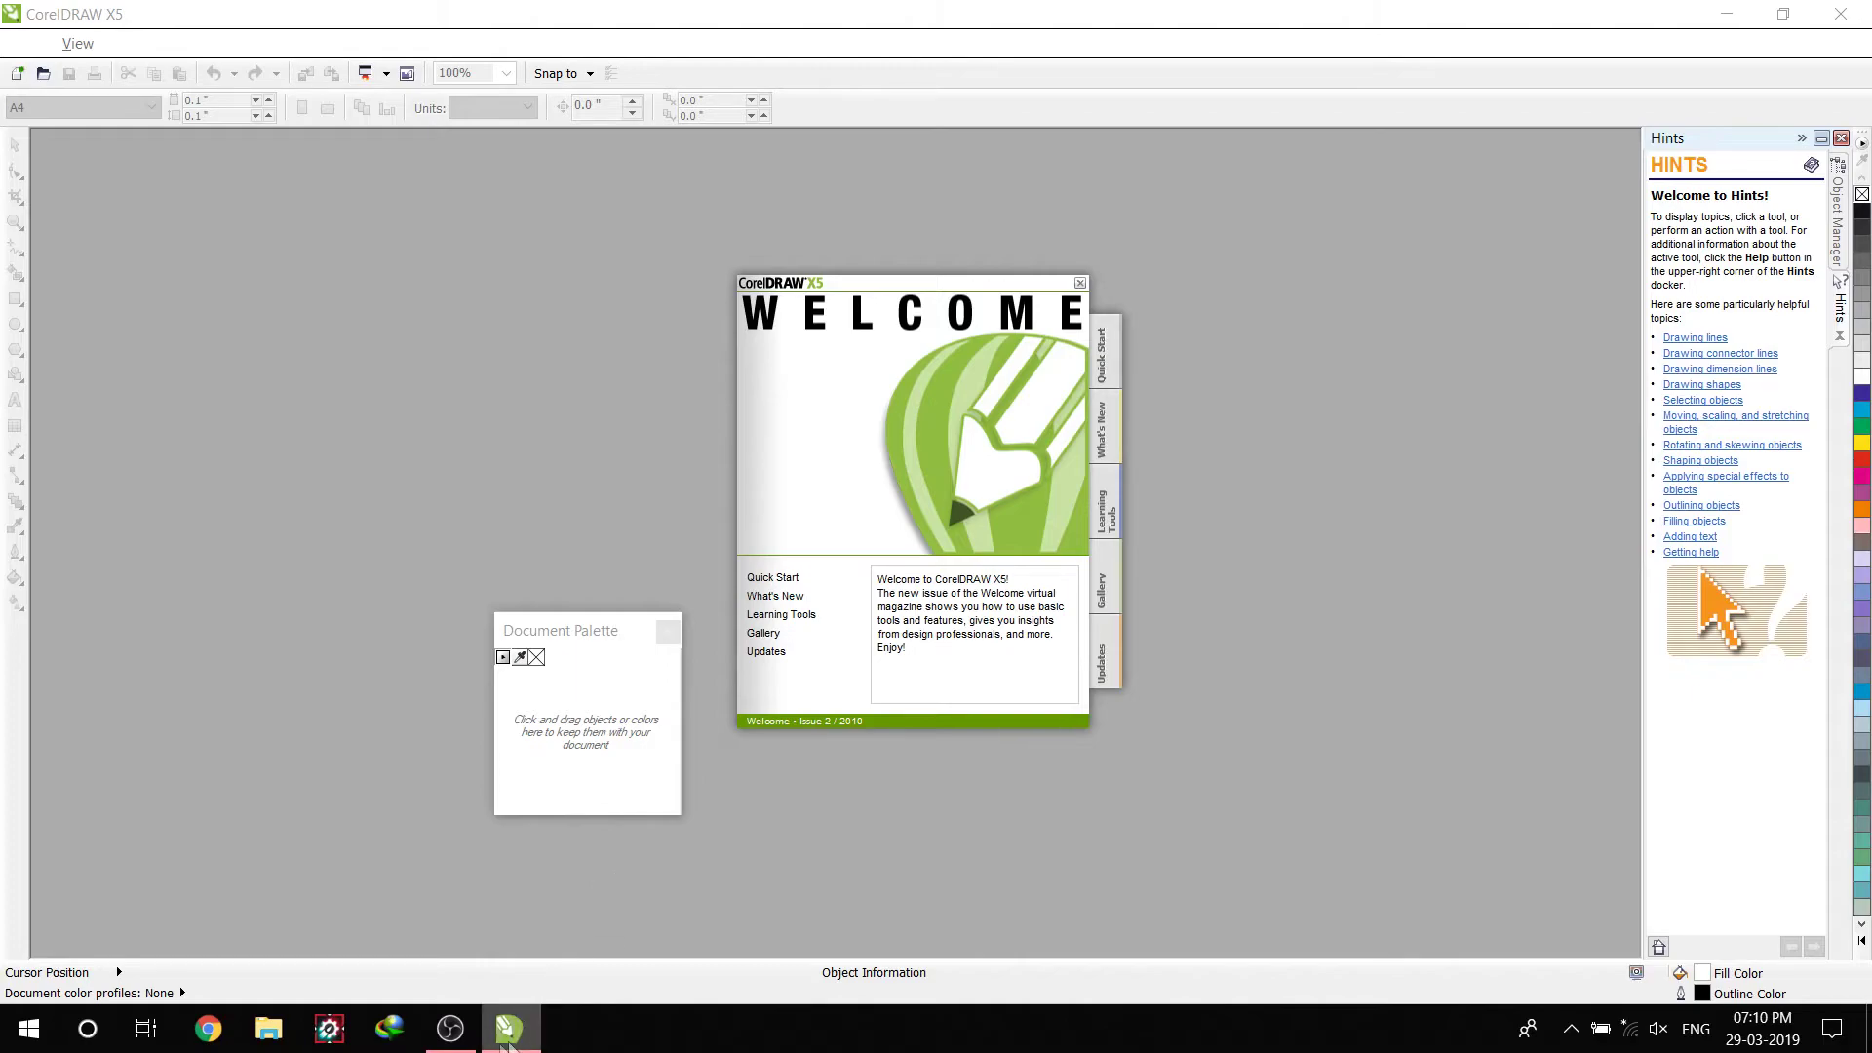
pyautogui.moveTo(453, 1036)
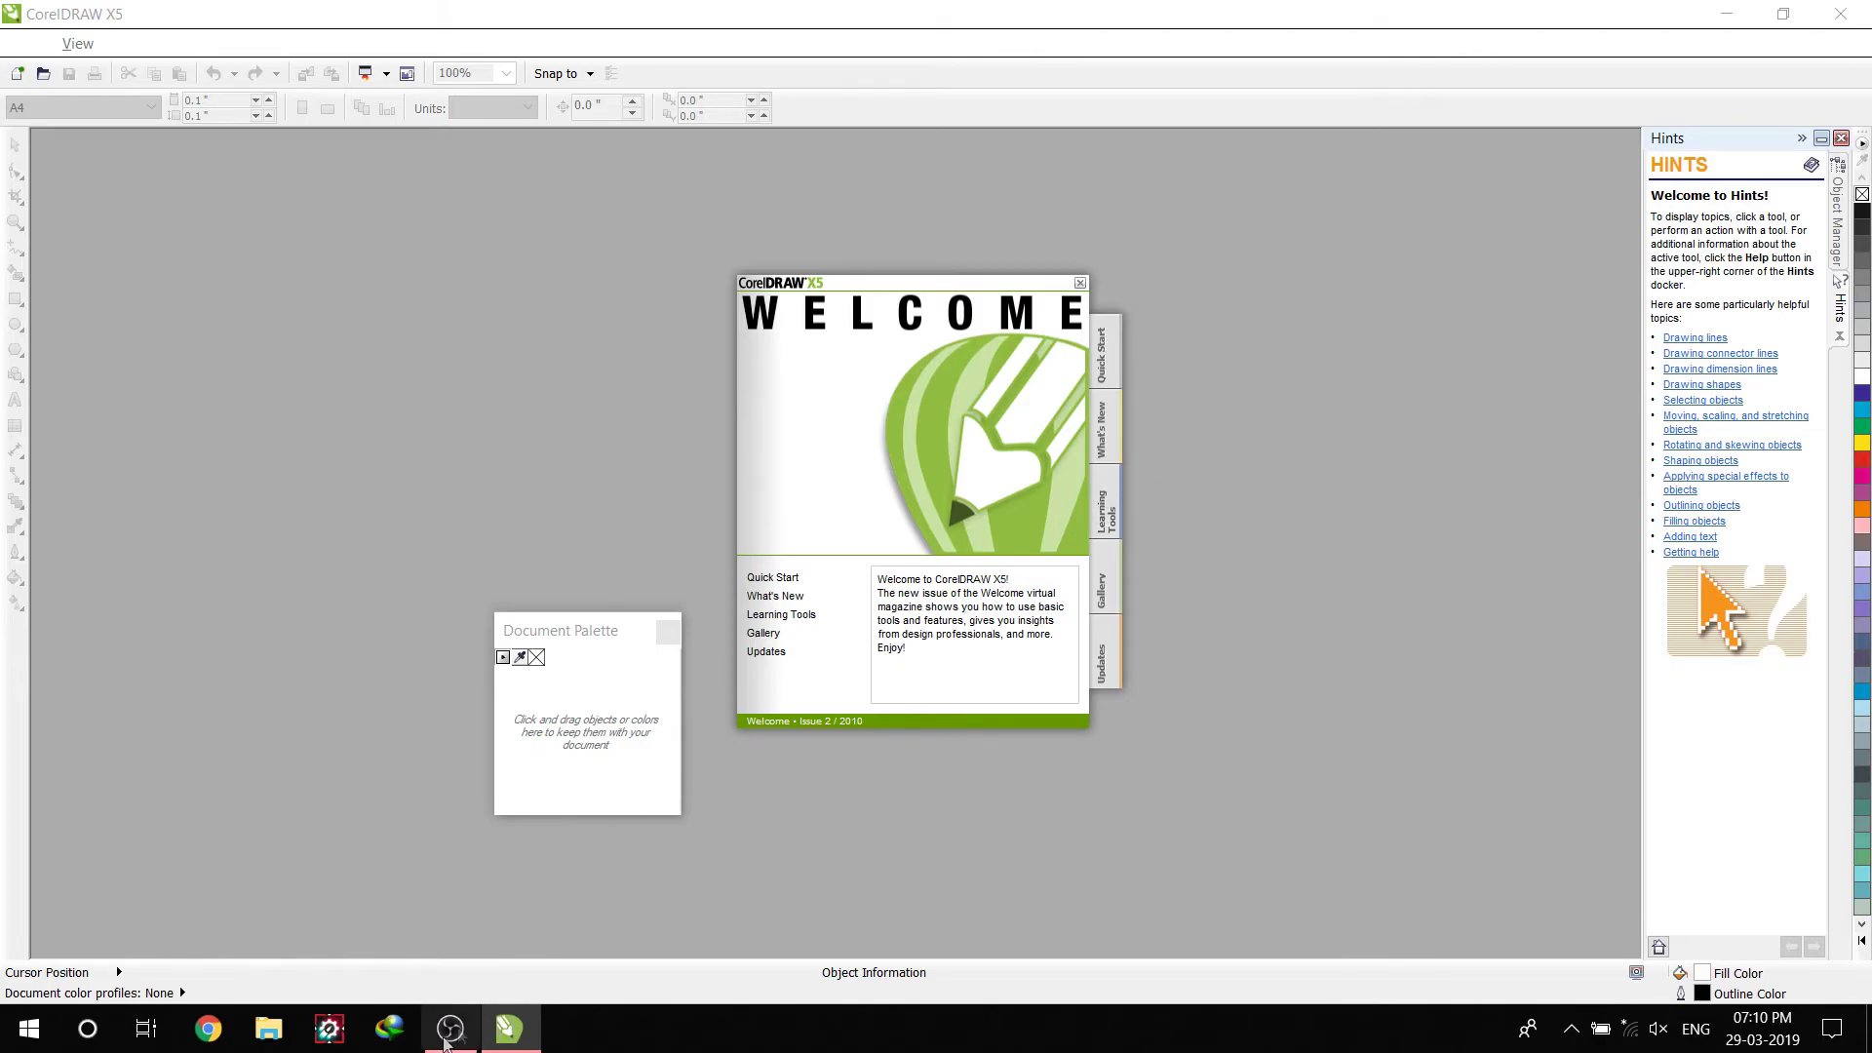
pyautogui.click(450, 1029)
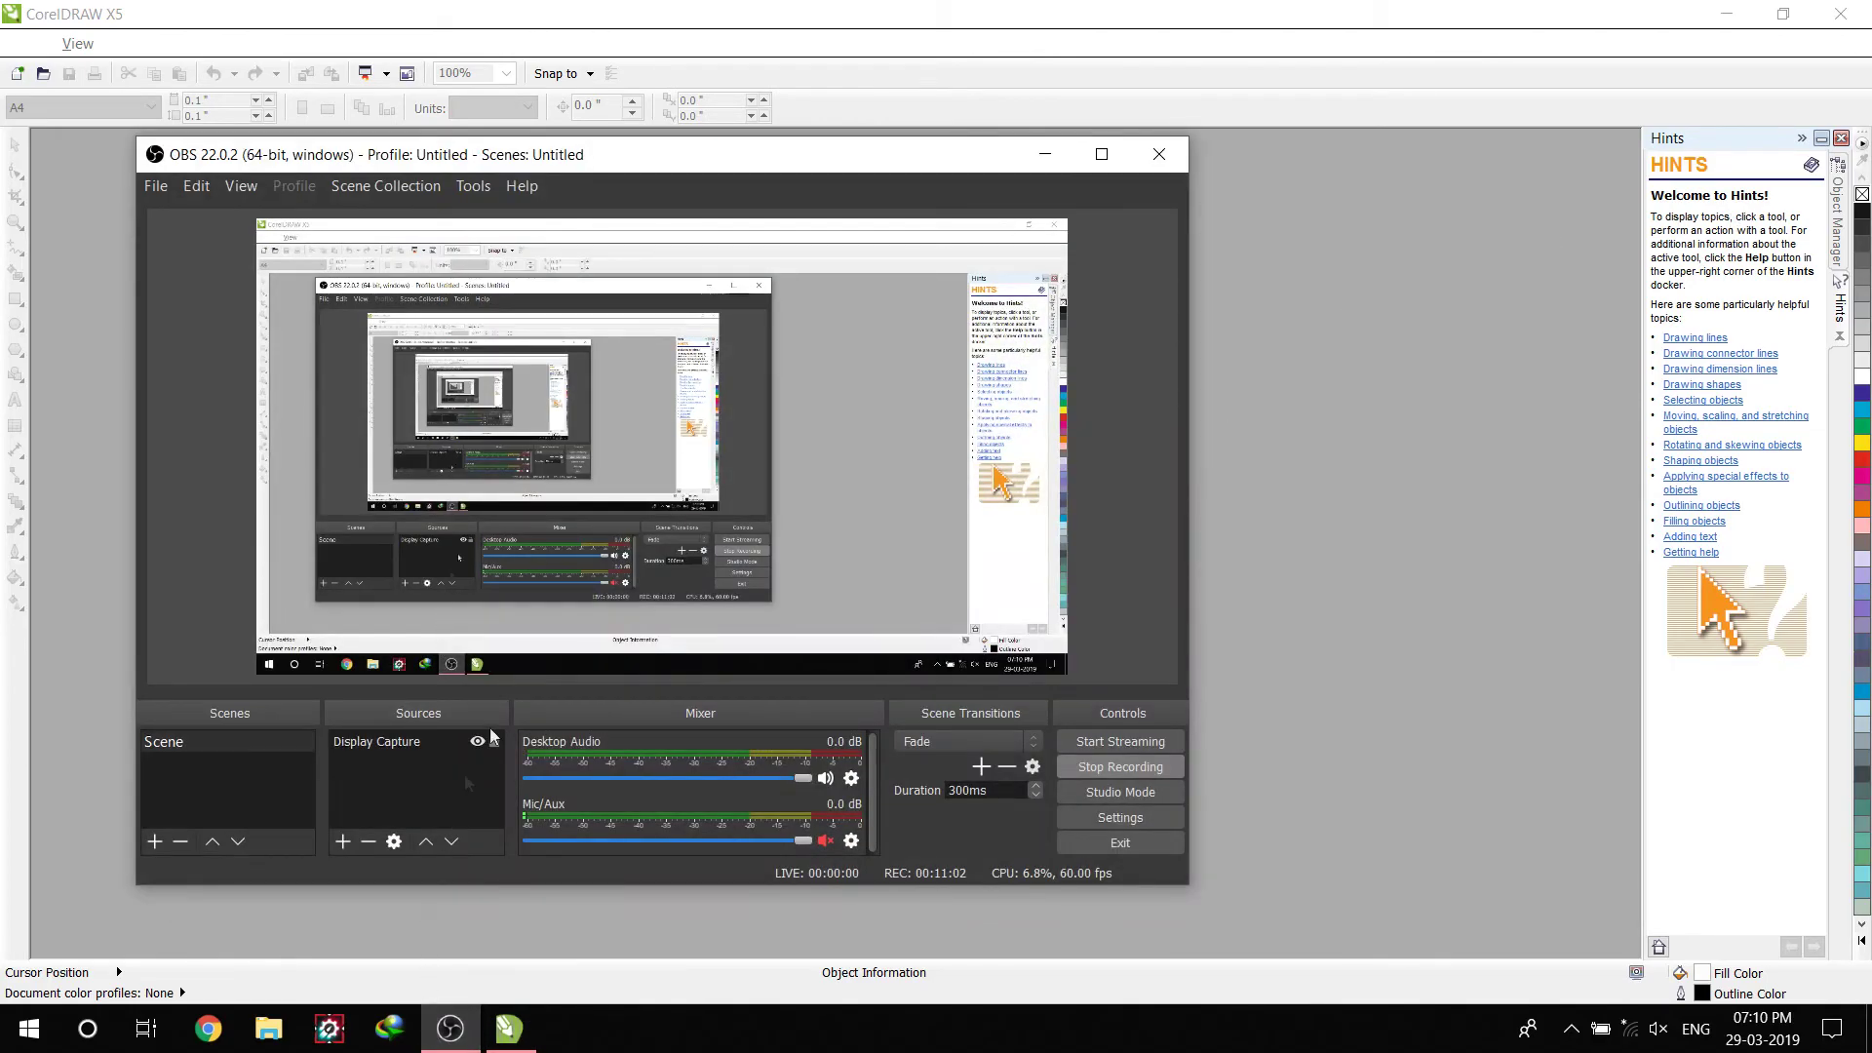